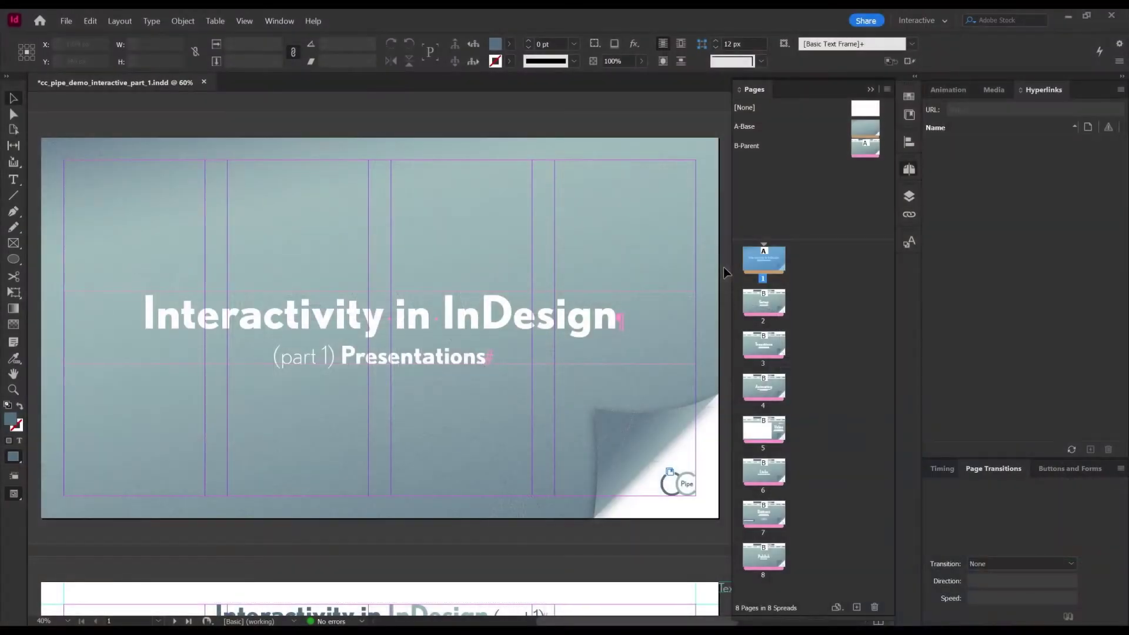
{"action": "scroll", "coordinate": [633, 156], "scroll_direction": "down", "scroll_amount": 5}
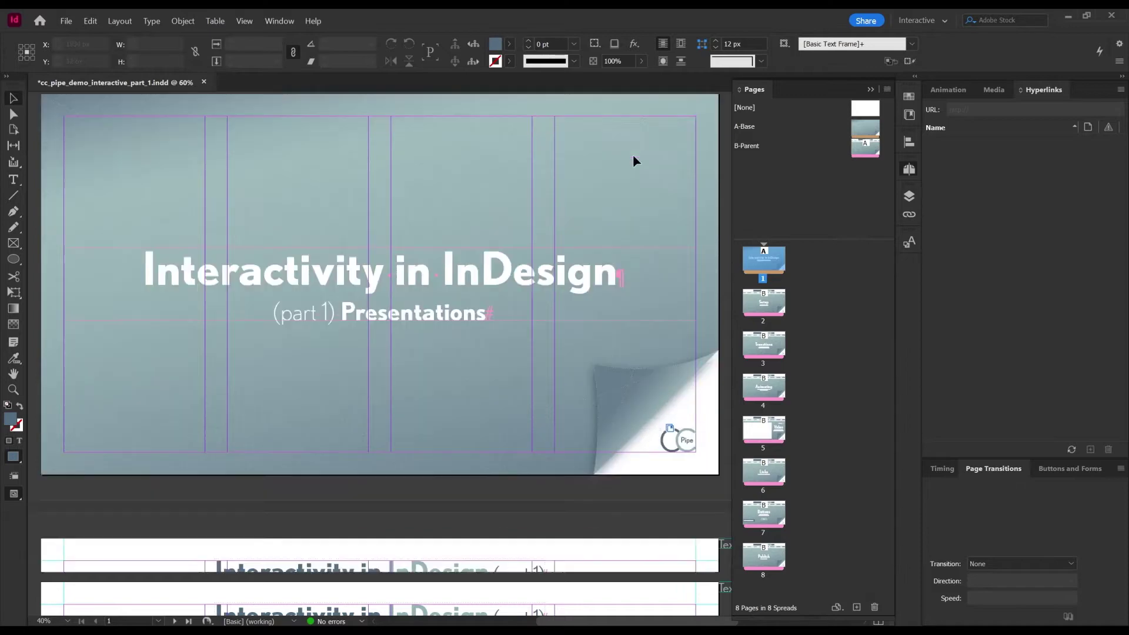
{"action": "scroll", "coordinate": [632, 159], "scroll_direction": "down", "scroll_amount": 3}
{"action": "scroll", "coordinate": [633, 158], "scroll_direction": "up", "scroll_amount": 5}
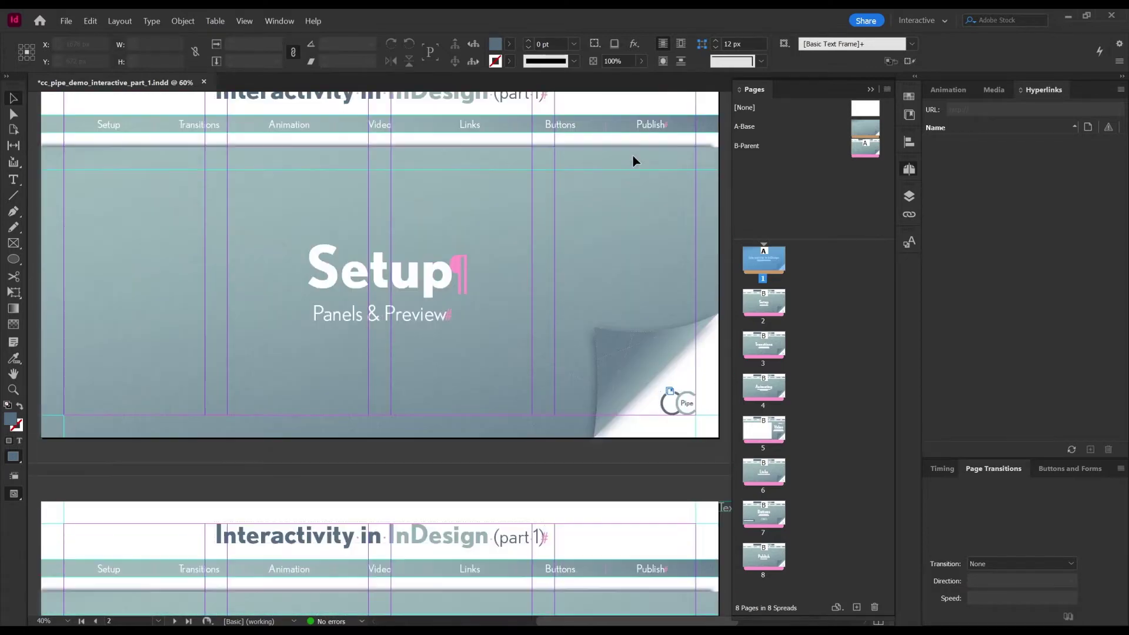
{"action": "scroll", "coordinate": [633, 155], "scroll_direction": "up", "scroll_amount": 5}
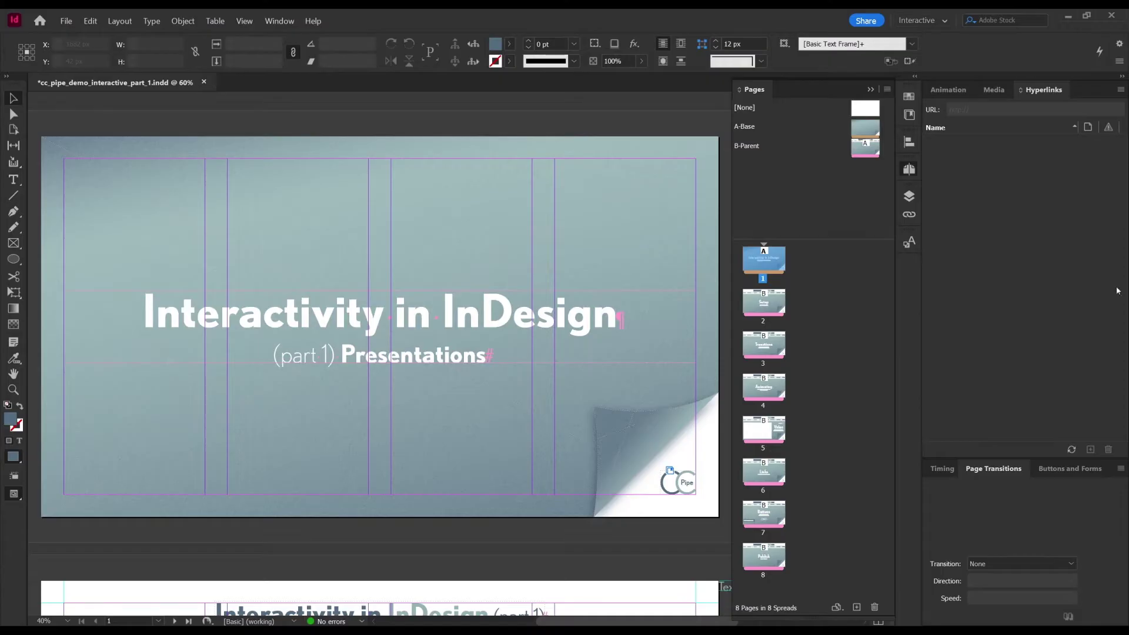
{"action": "left_click", "coordinate": [293, 21]}
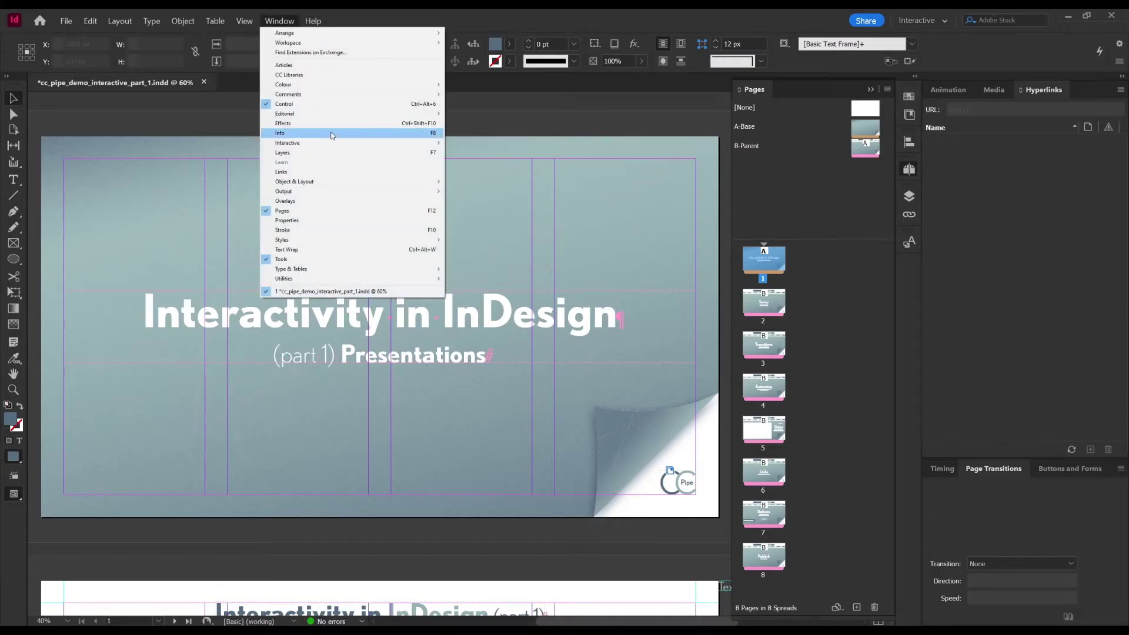
{"action": "mouse_move", "coordinate": [334, 143]}
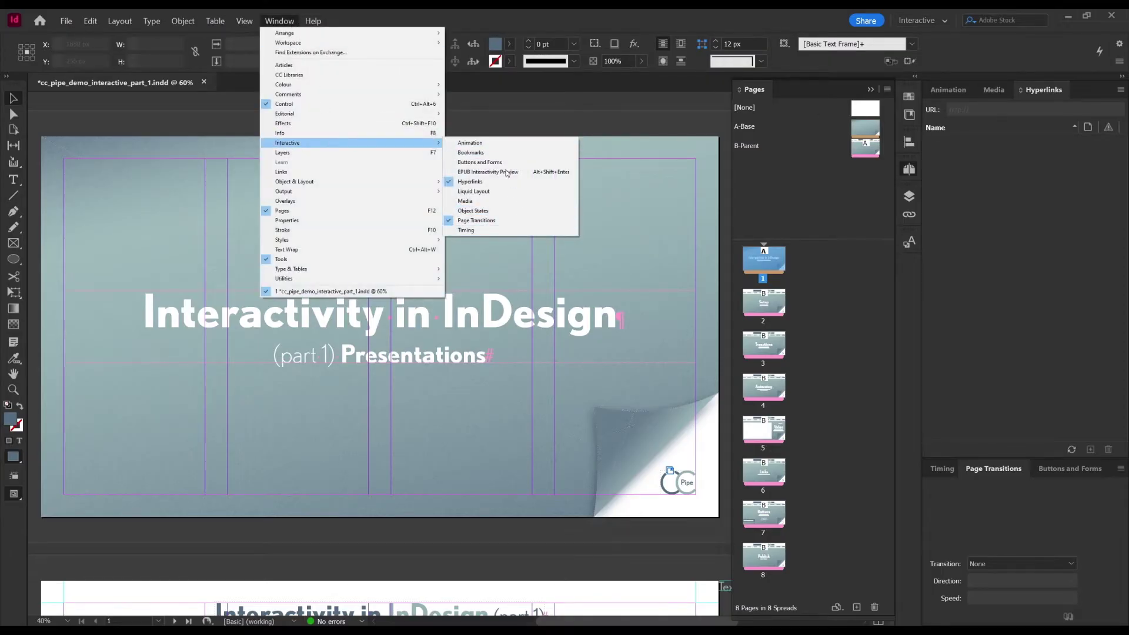
{"action": "left_click", "coordinate": [525, 147]}
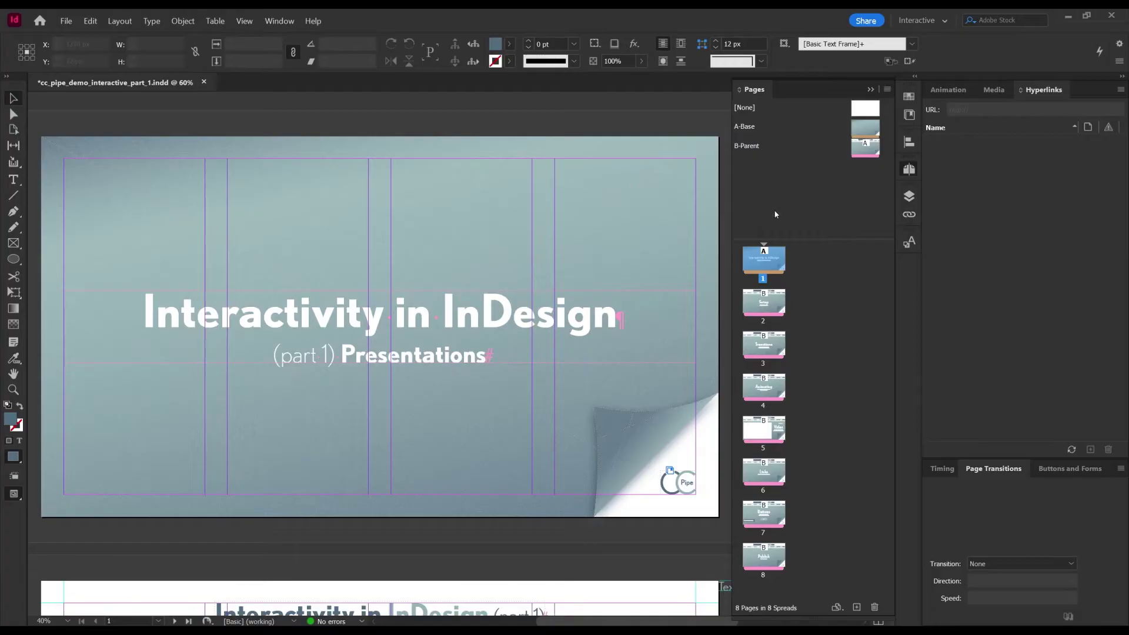
- Select pages 1 to 8 and apply the Box page transition to all of them
{"action": "left_click", "coordinate": [909, 196]}
{"action": "left_click", "coordinate": [780, 557], "text": "shift"}
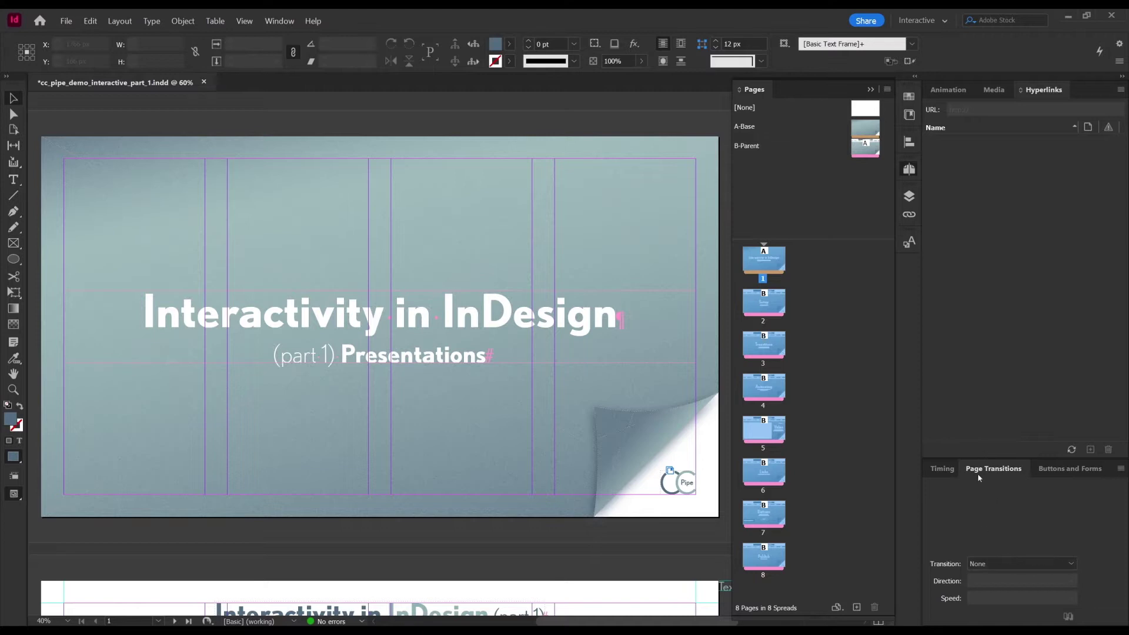
{"action": "left_click", "coordinate": [991, 563]}
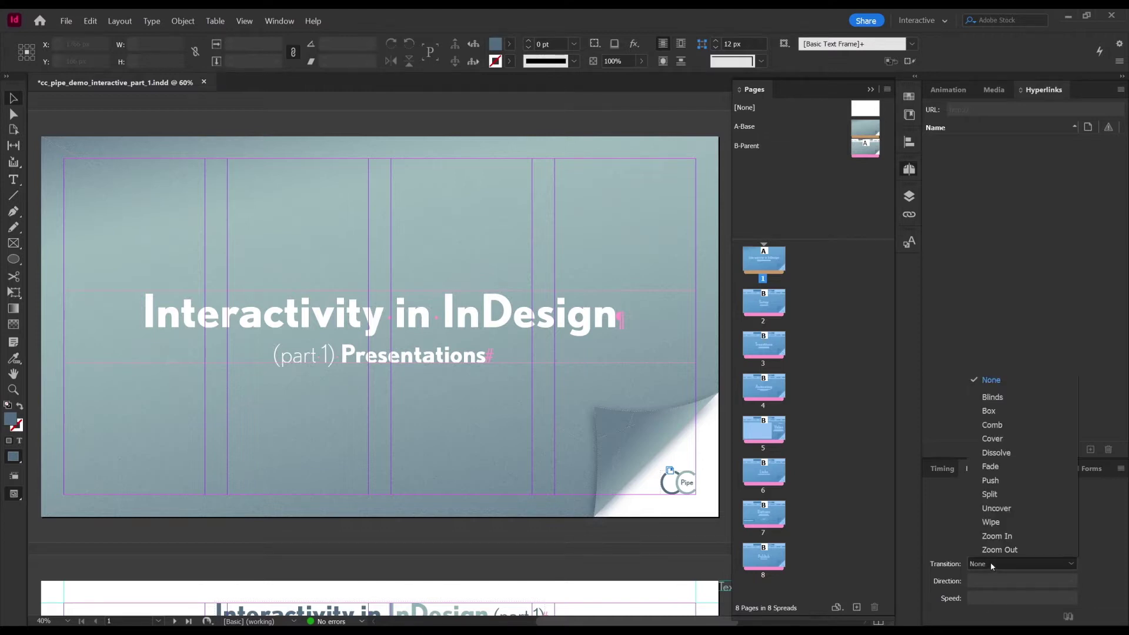
{"action": "left_click", "coordinate": [999, 411]}
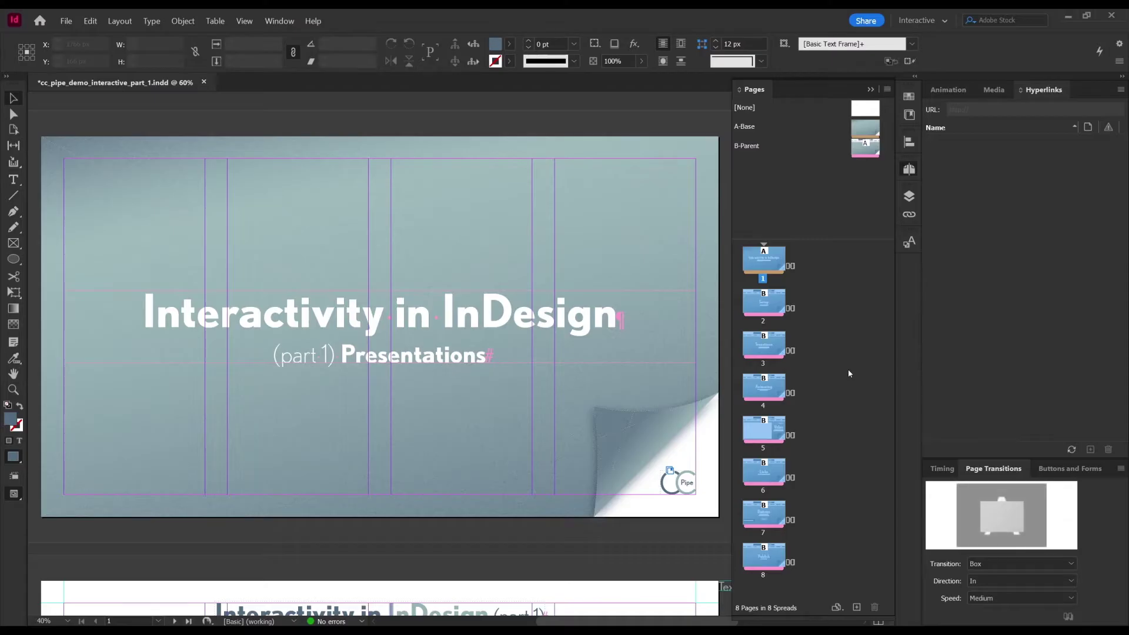
- Export the document as the interactive PDF cc_pipe_demo_interactive_part_1.pdf, replacing the existing file and taking page transitions from the document
{"action": "key", "text": "ctrl+e"}
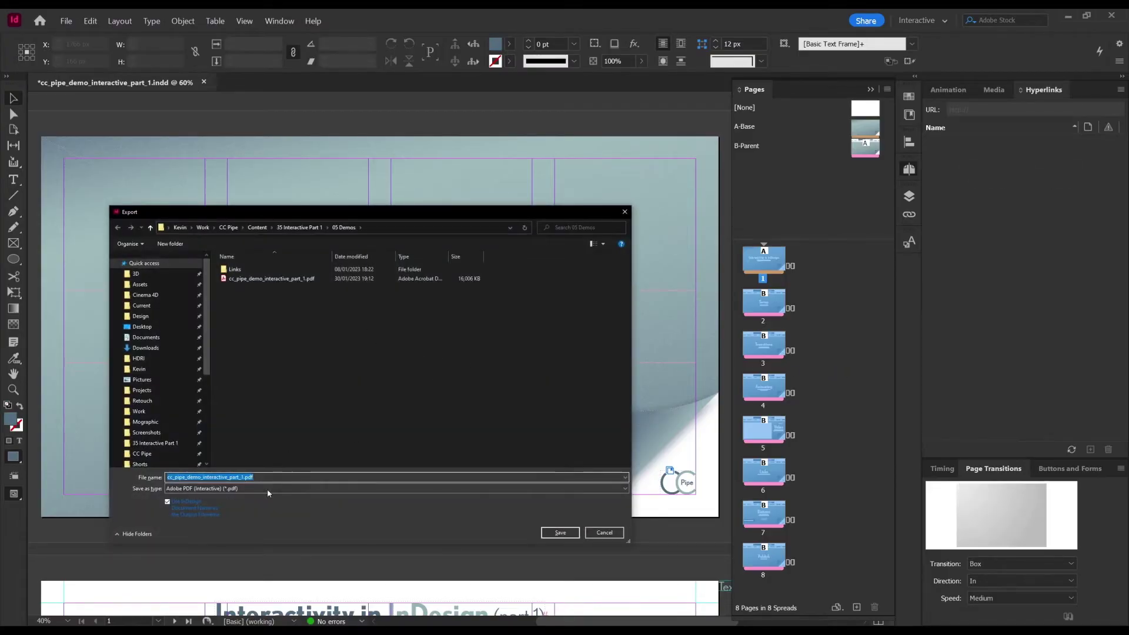
{"action": "key", "text": "Return"}
{"action": "key", "text": "Left"}
{"action": "key", "text": "Return"}
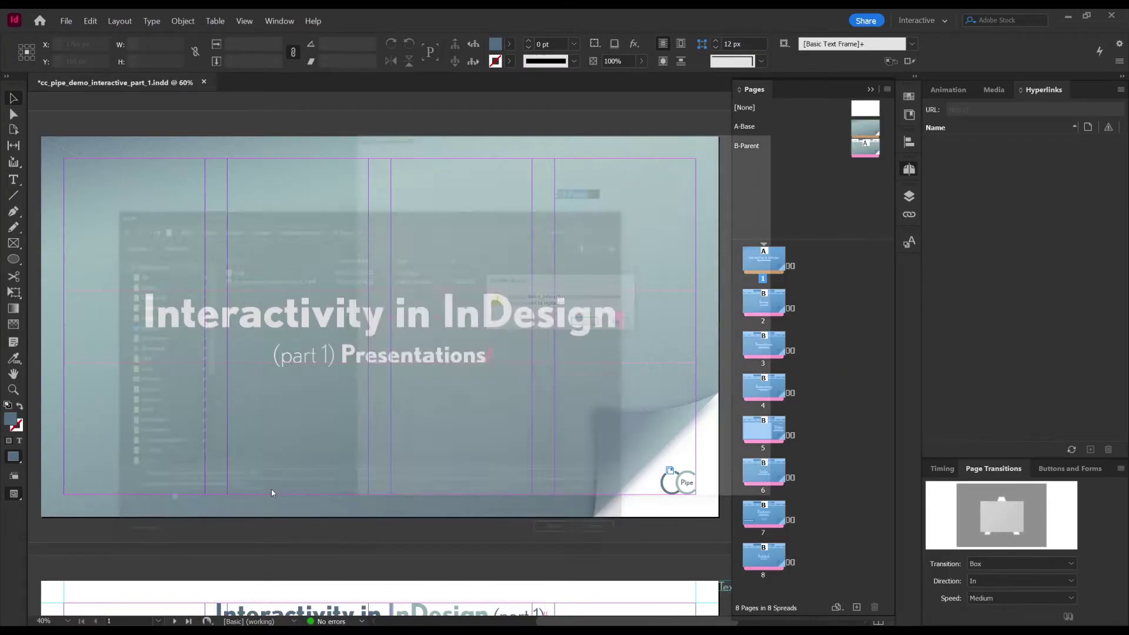
{"action": "left_click", "coordinate": [588, 356]}
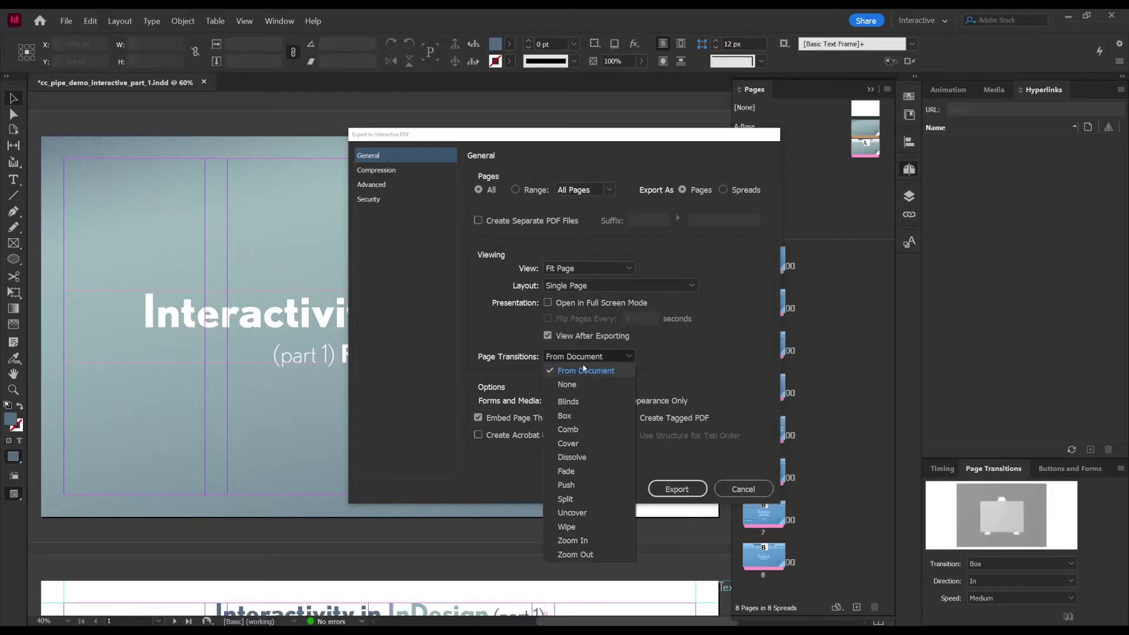
{"action": "left_click", "coordinate": [582, 377]}
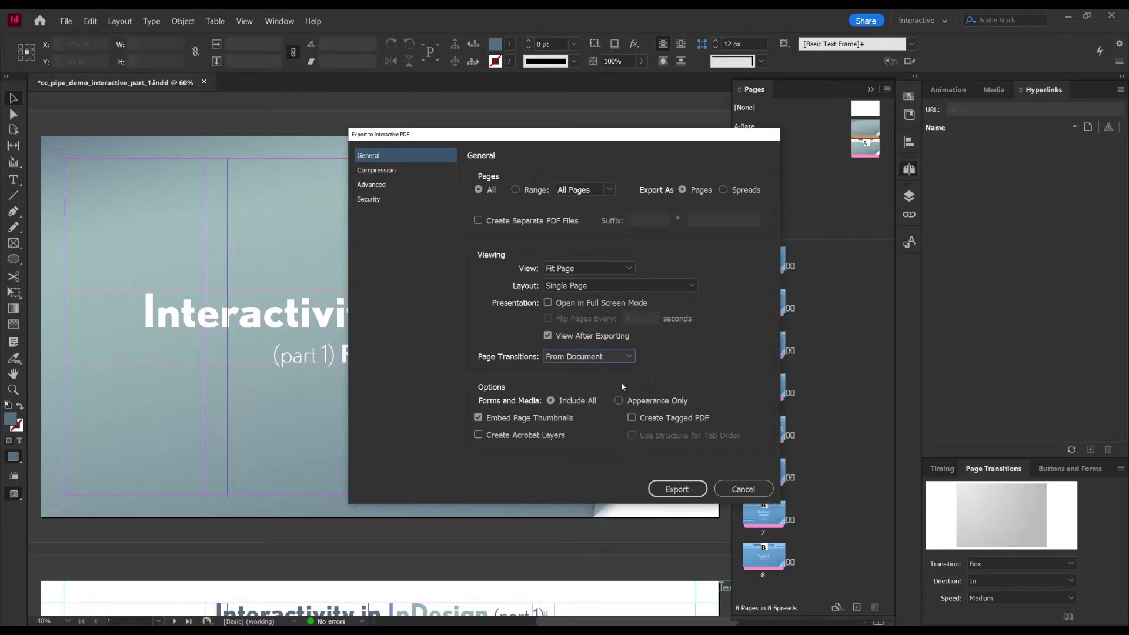
{"action": "key", "text": "Return"}
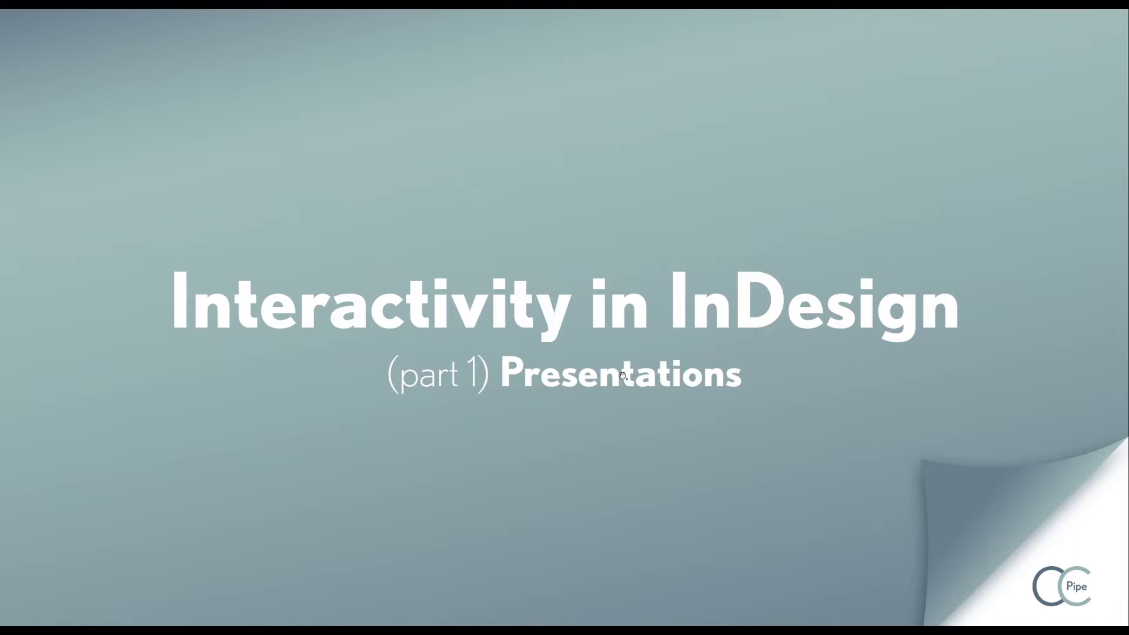
- Page through the exported PDF and the published version in the browser to review the transitions, and return to InDesign
{"action": "left_click", "coordinate": [623, 377]}
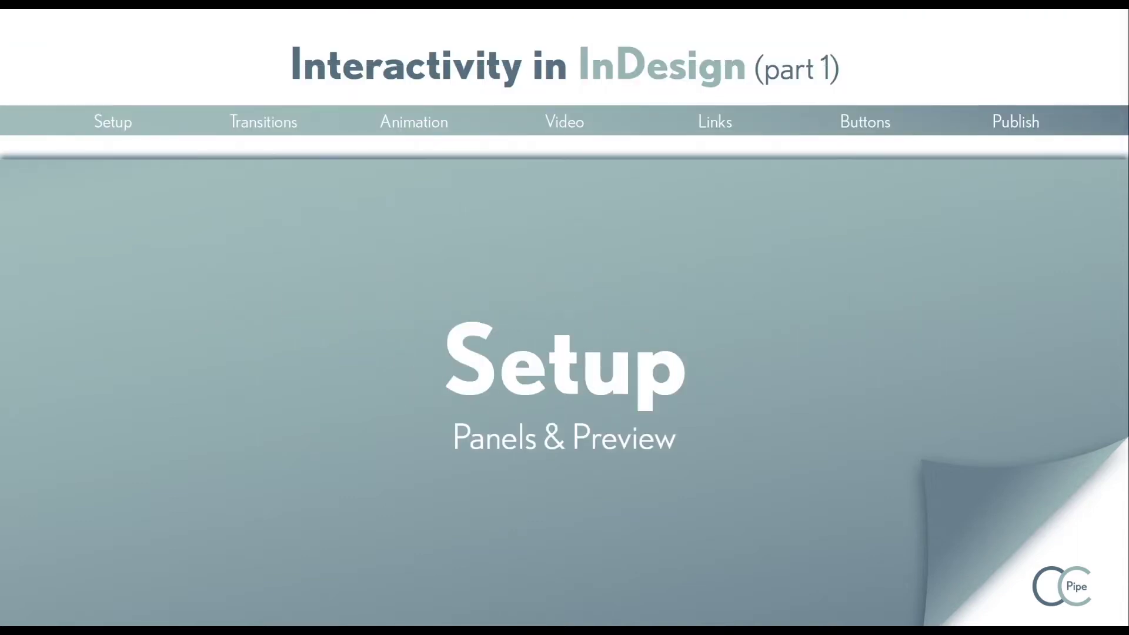
{"action": "key", "text": "Right"}
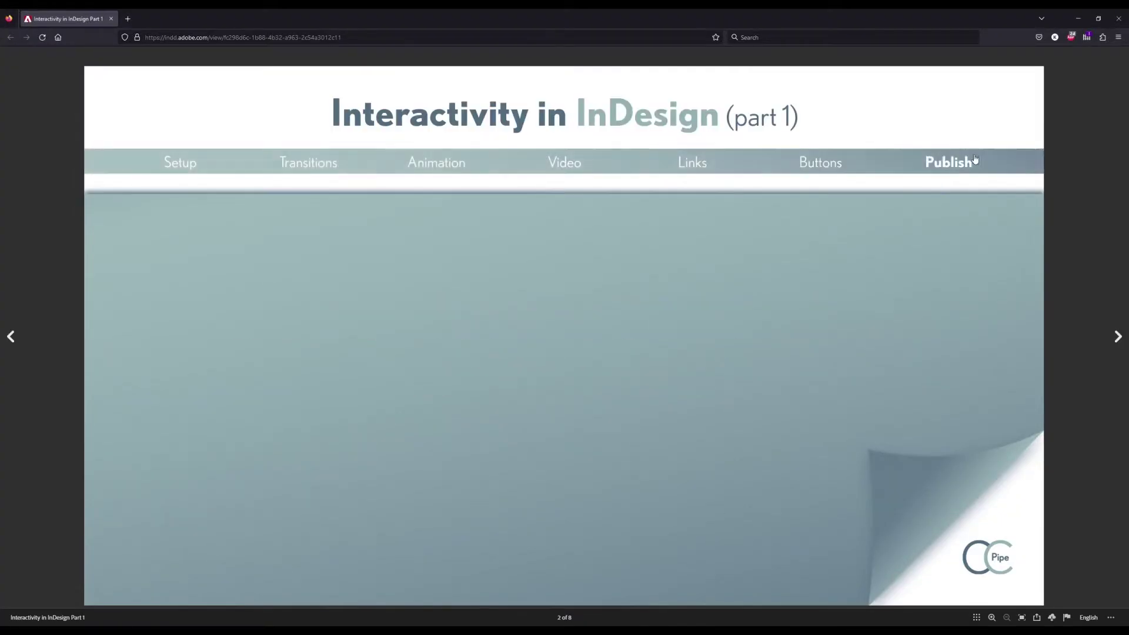
{"action": "left_click", "coordinate": [1118, 336]}
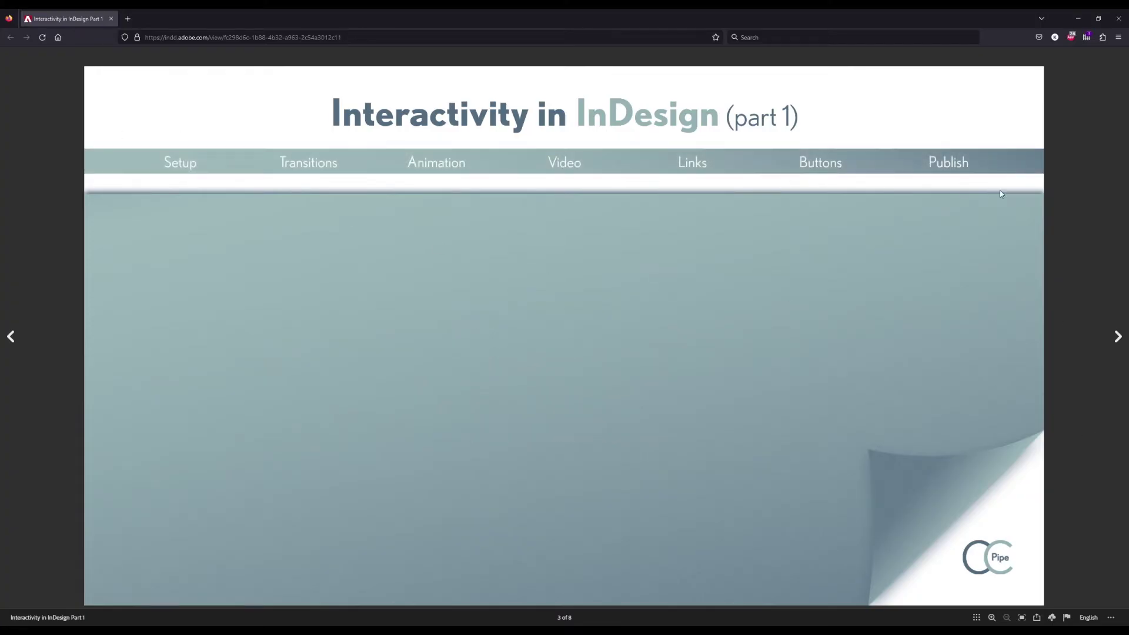
{"action": "key", "text": "alt+Tab"}
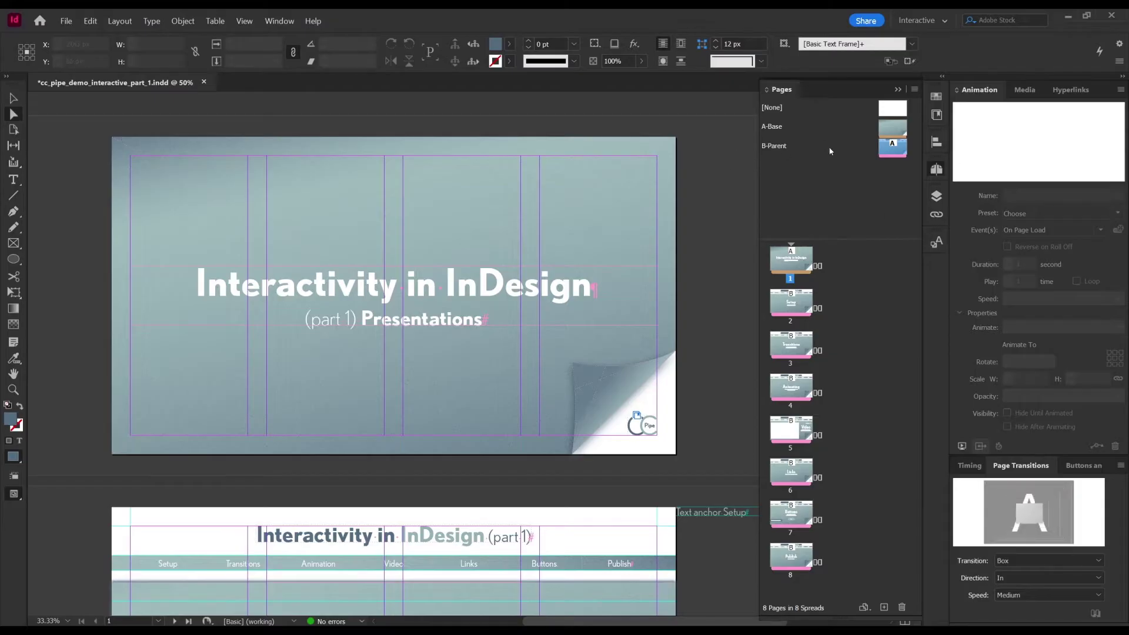
- Apply the Fly in from Left animation preset to the menu bar on the B-Parent page
{"action": "double_click", "coordinate": [893, 148]}
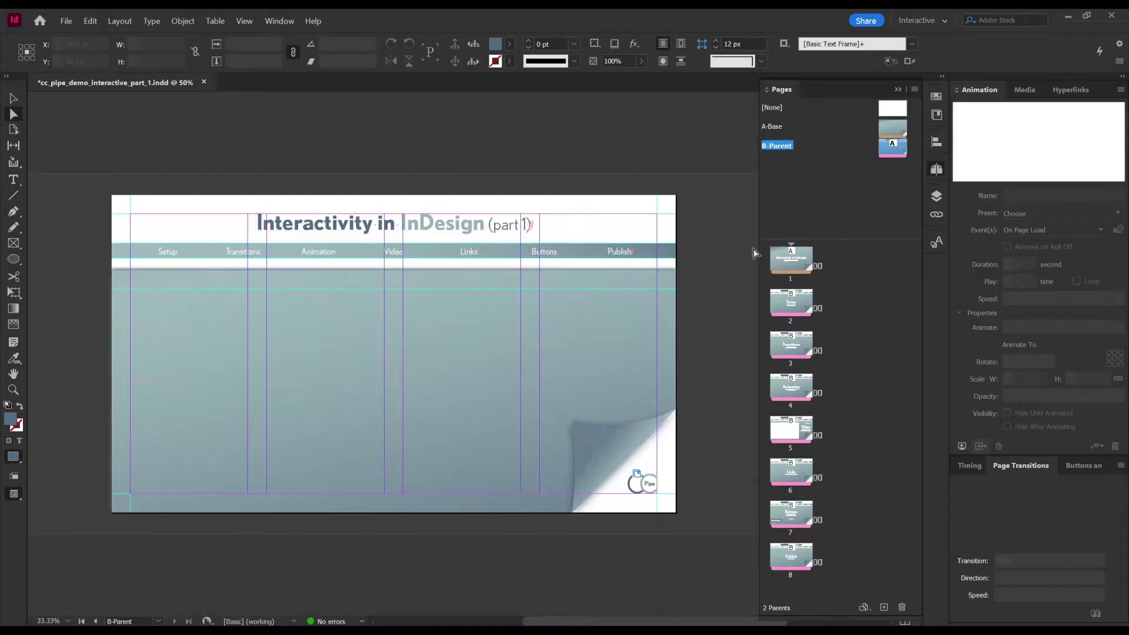
{"action": "left_click", "coordinate": [664, 252]}
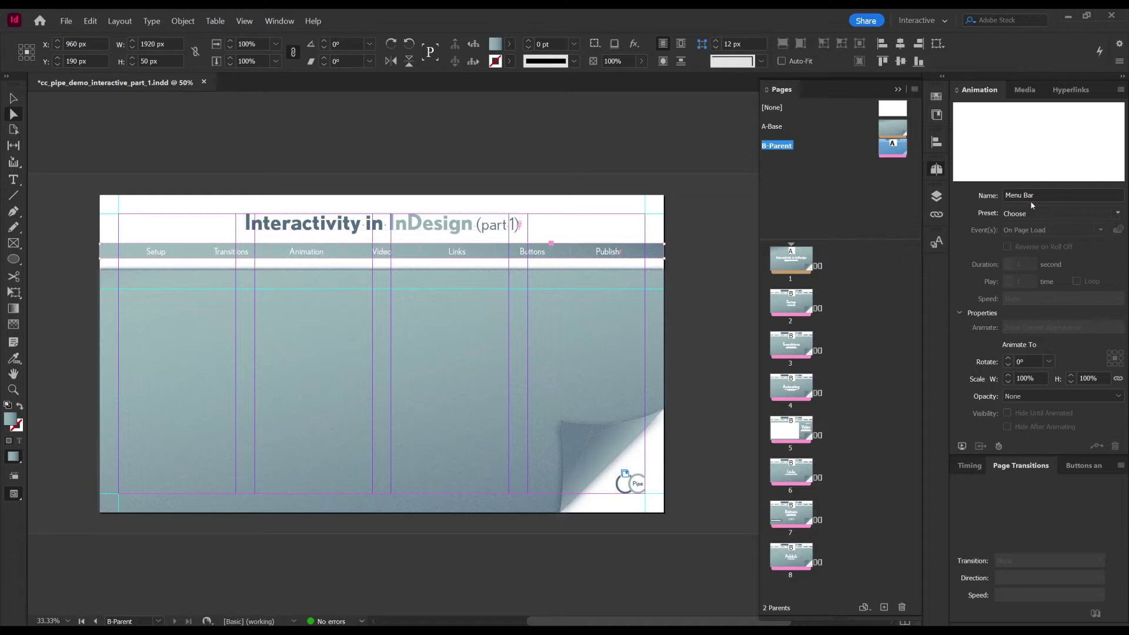
{"action": "left_click", "coordinate": [1115, 215]}
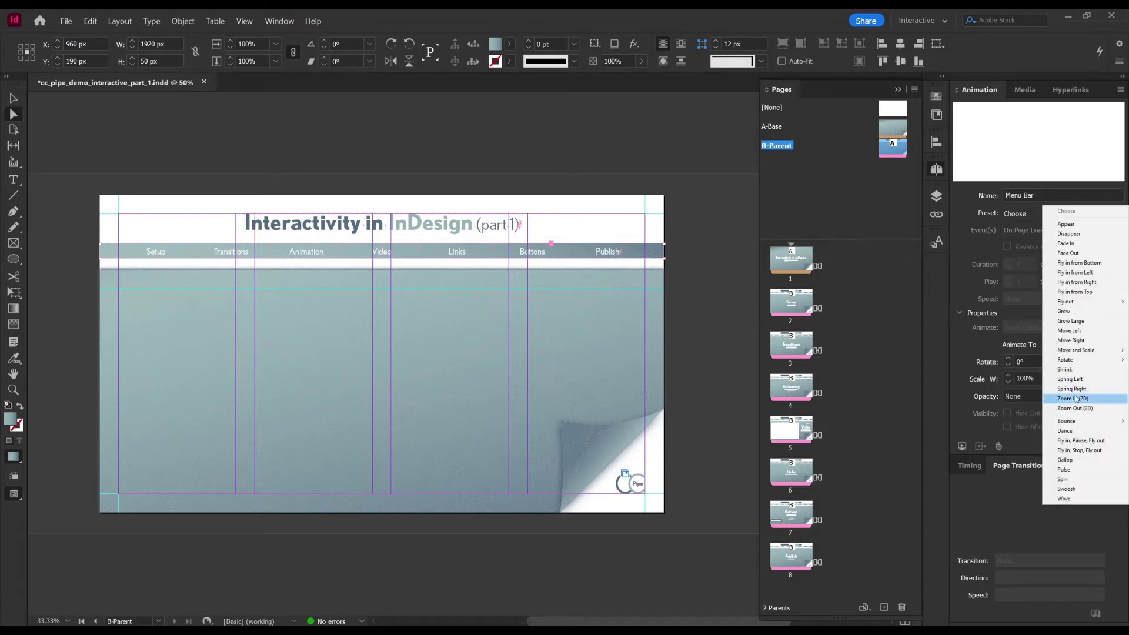
{"action": "left_click", "coordinate": [1085, 274]}
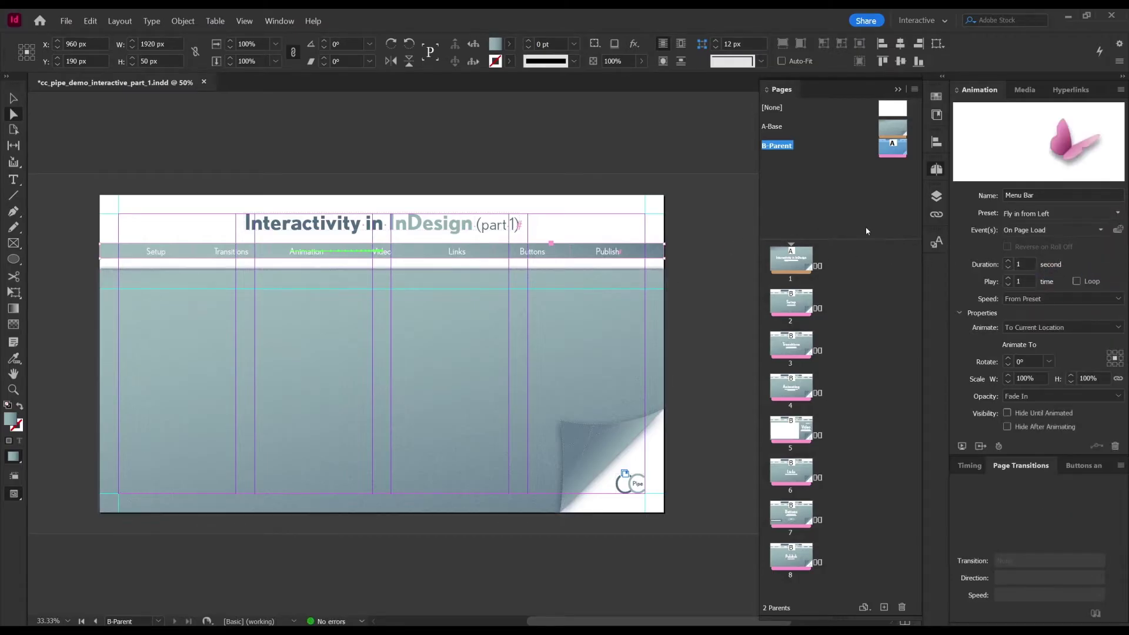
{"action": "left_click", "coordinate": [1038, 230]}
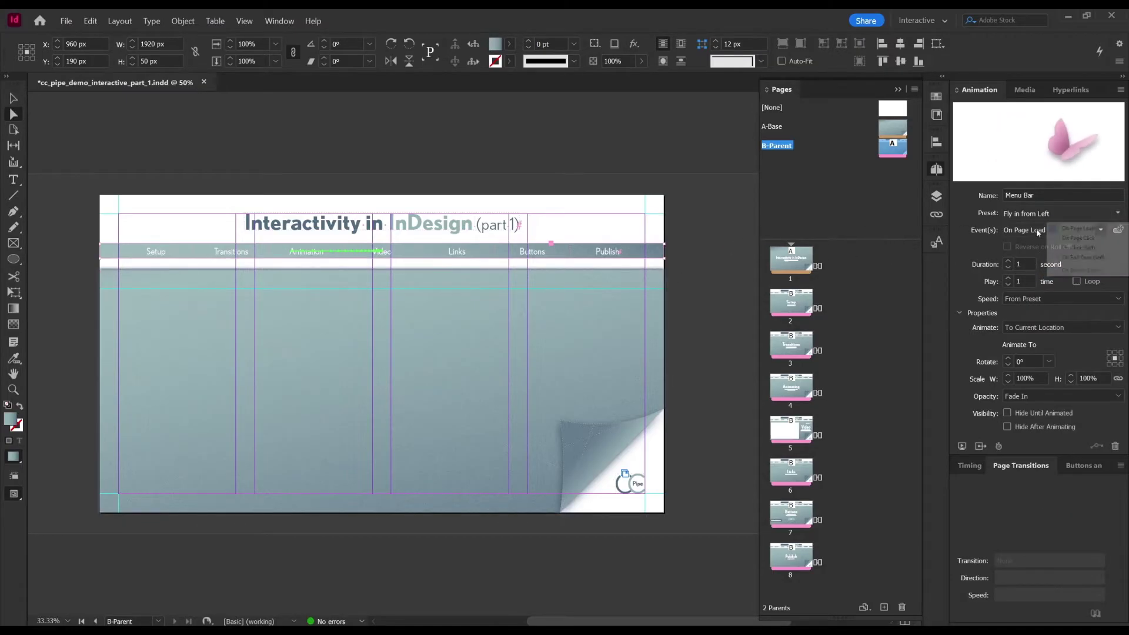
{"action": "left_click", "coordinate": [979, 256]}
{"action": "left_click", "coordinate": [1013, 396]}
{"action": "left_click", "coordinate": [1012, 396]}
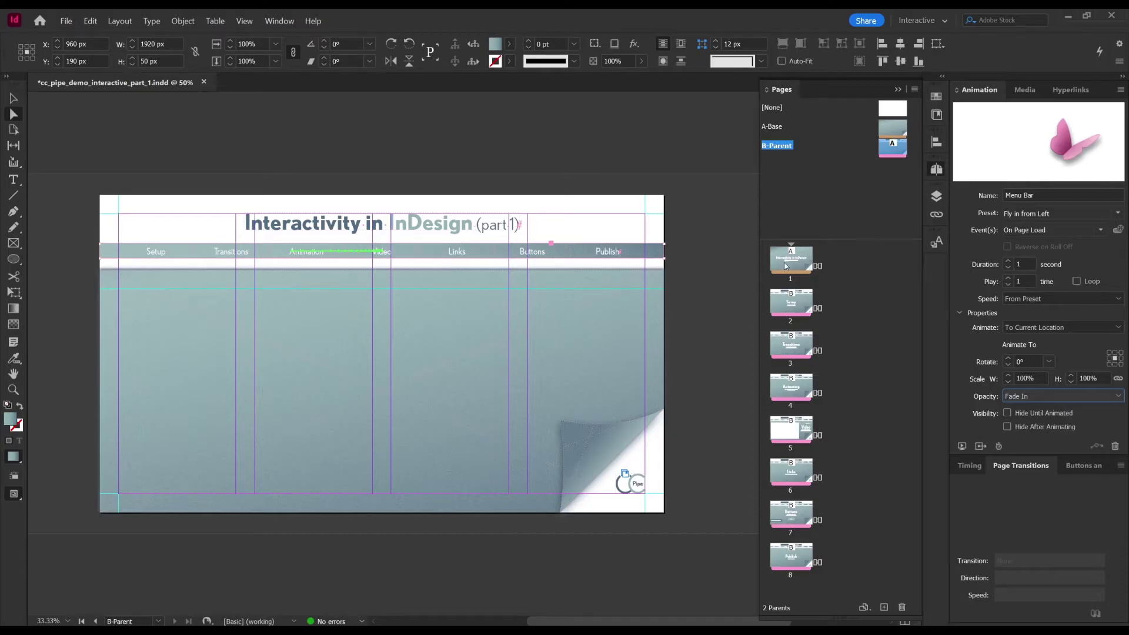
- Preview the menu bar animation on page 2 in the EPUB Interactivity Preview and close the preview
{"action": "double_click", "coordinate": [792, 303]}
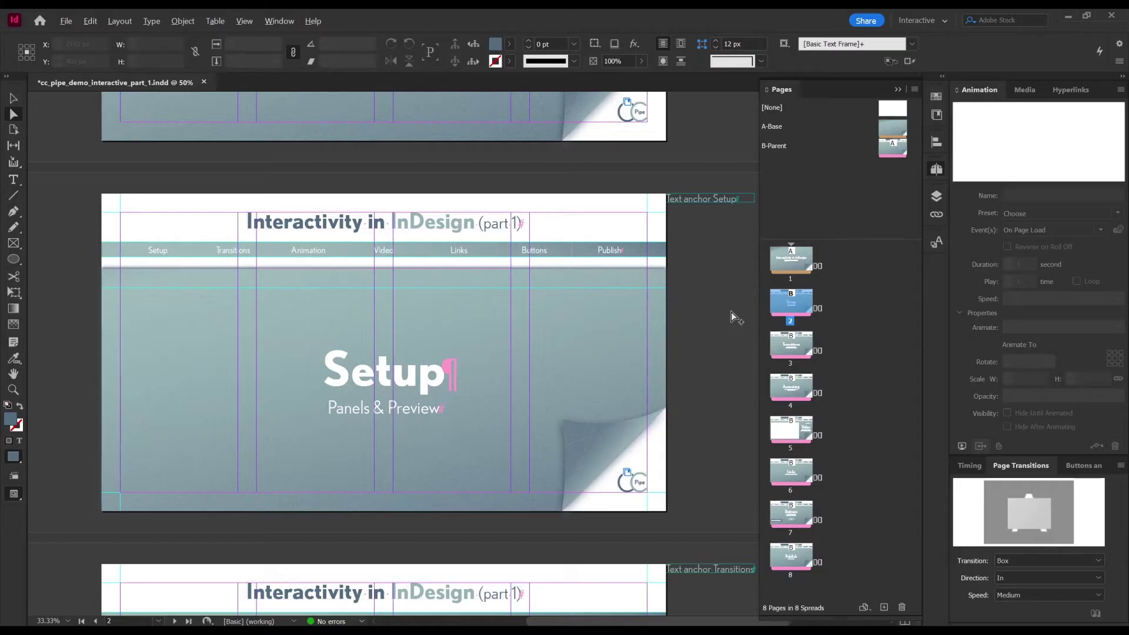
{"action": "key", "text": "ctrl+shift+Return"}
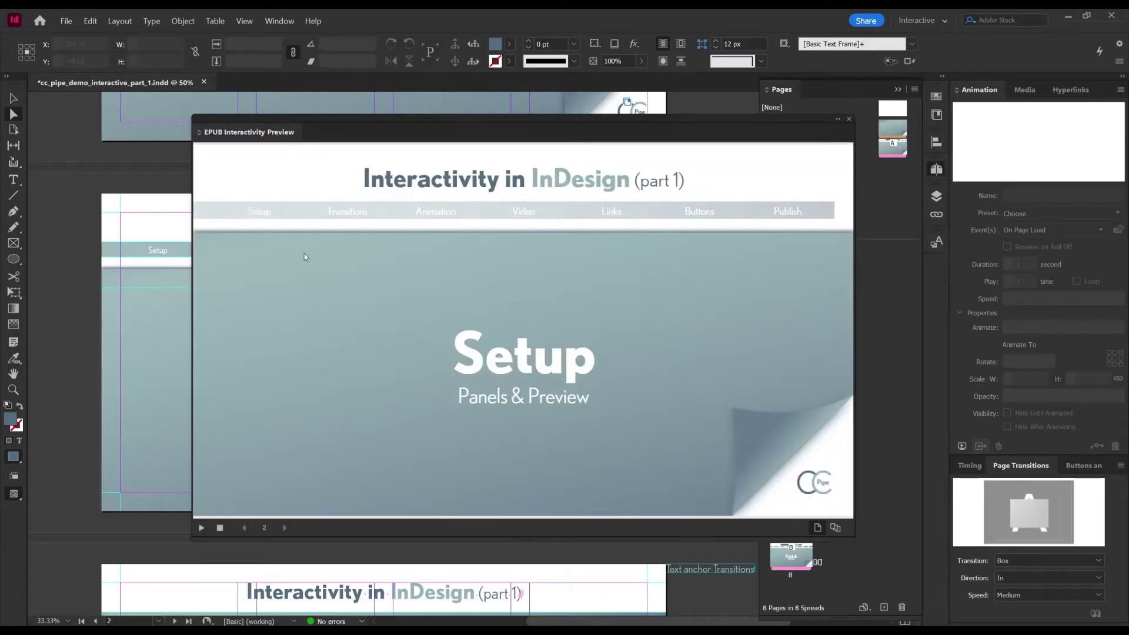
{"action": "left_click", "coordinate": [849, 121]}
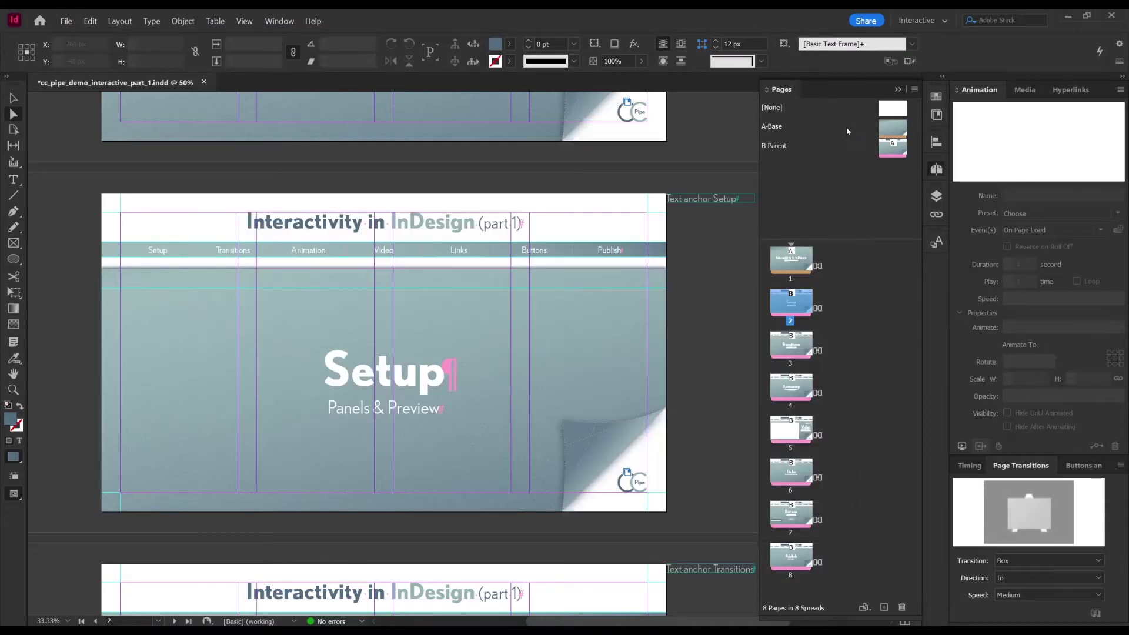
- On the B-Parent page, stretch the start point of the menu bar's motion path leftward to about X 278 px
{"action": "double_click", "coordinate": [899, 152]}
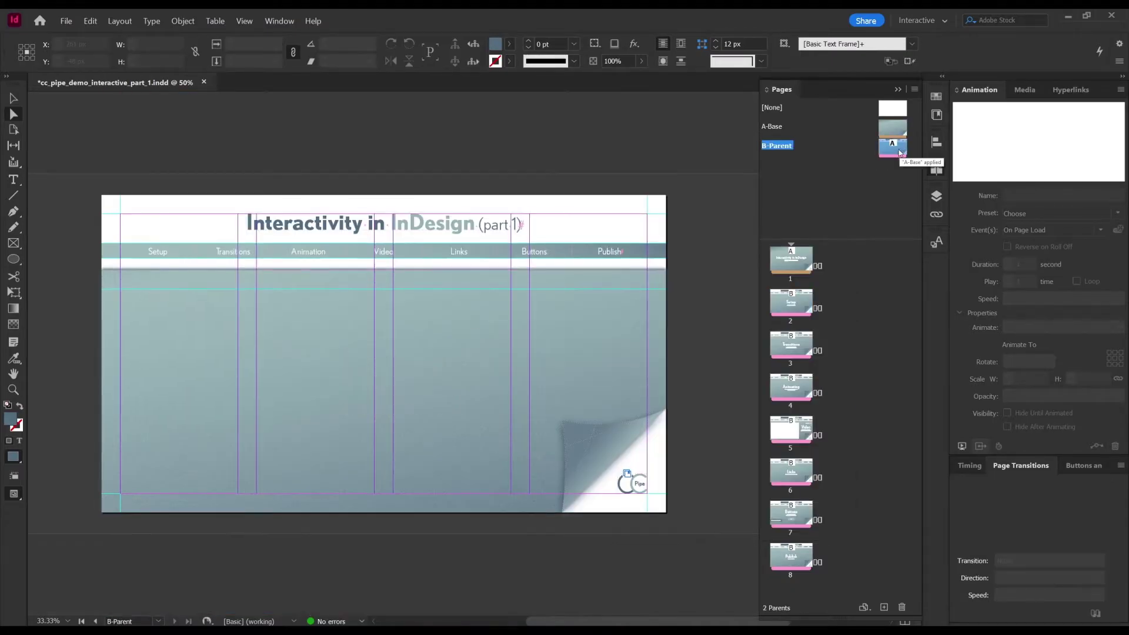
{"action": "left_click", "coordinate": [663, 255]}
{"action": "scroll", "coordinate": [390, 277], "scroll_direction": "left", "scroll_amount": 1}
{"action": "scroll", "coordinate": [358, 255], "scroll_direction": "up", "scroll_amount": 2}
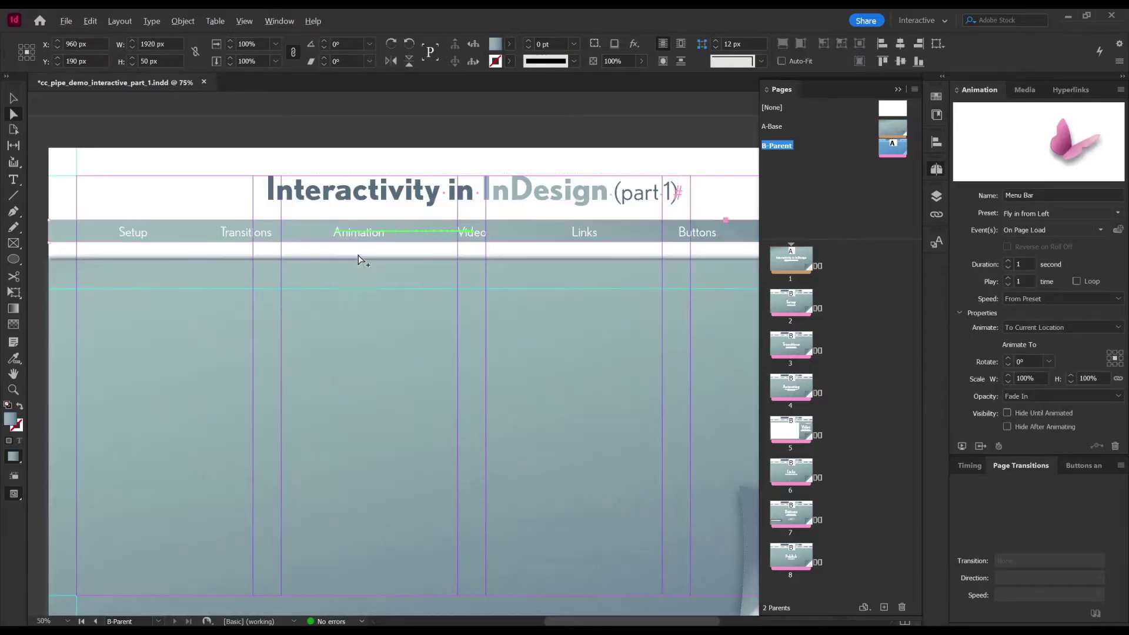
{"action": "key", "text": "alt+a"}
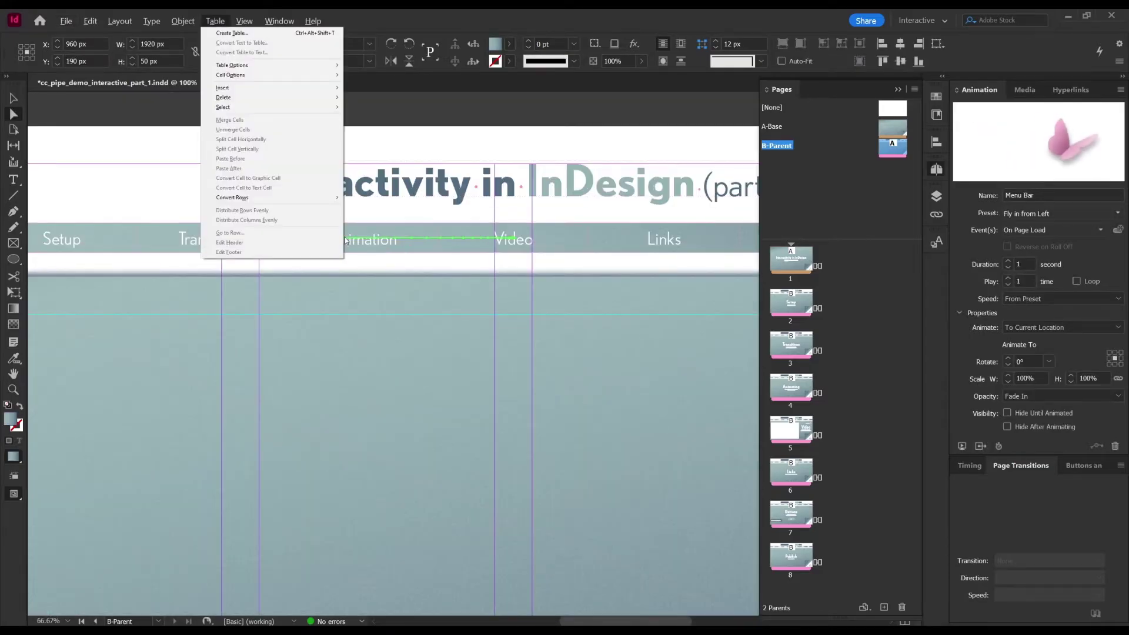
{"action": "key", "text": "Escape"}
{"action": "left_click", "coordinate": [354, 238]}
{"action": "scroll", "coordinate": [371, 270], "scroll_direction": "left", "scroll_amount": 5}
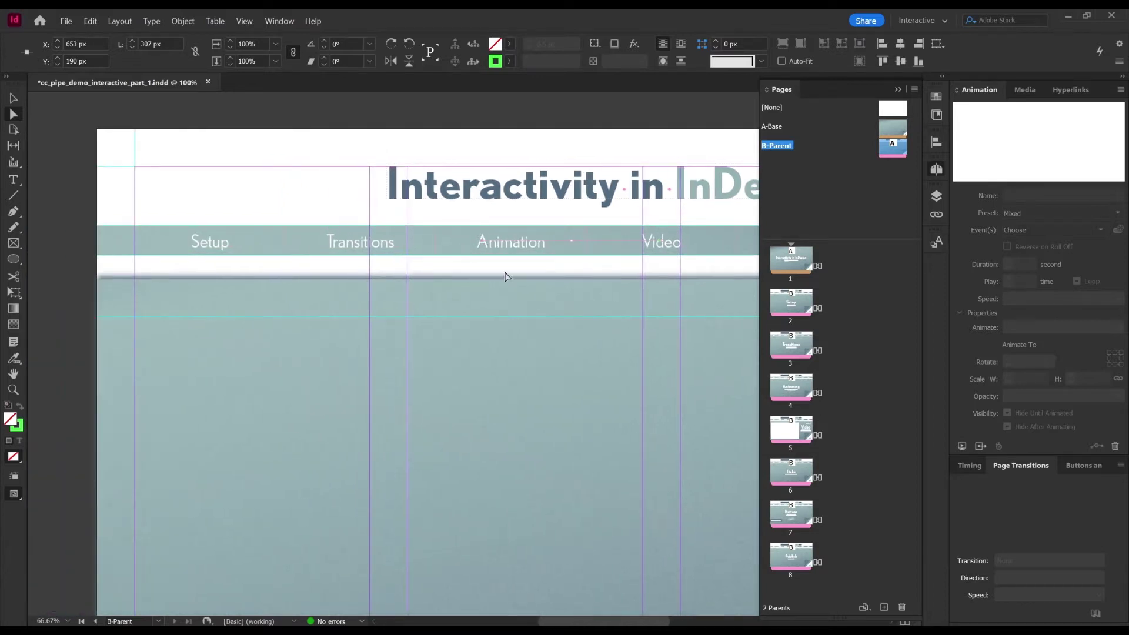
{"action": "left_click_drag", "start_coordinate": [481, 241], "coordinate": [261, 246]}
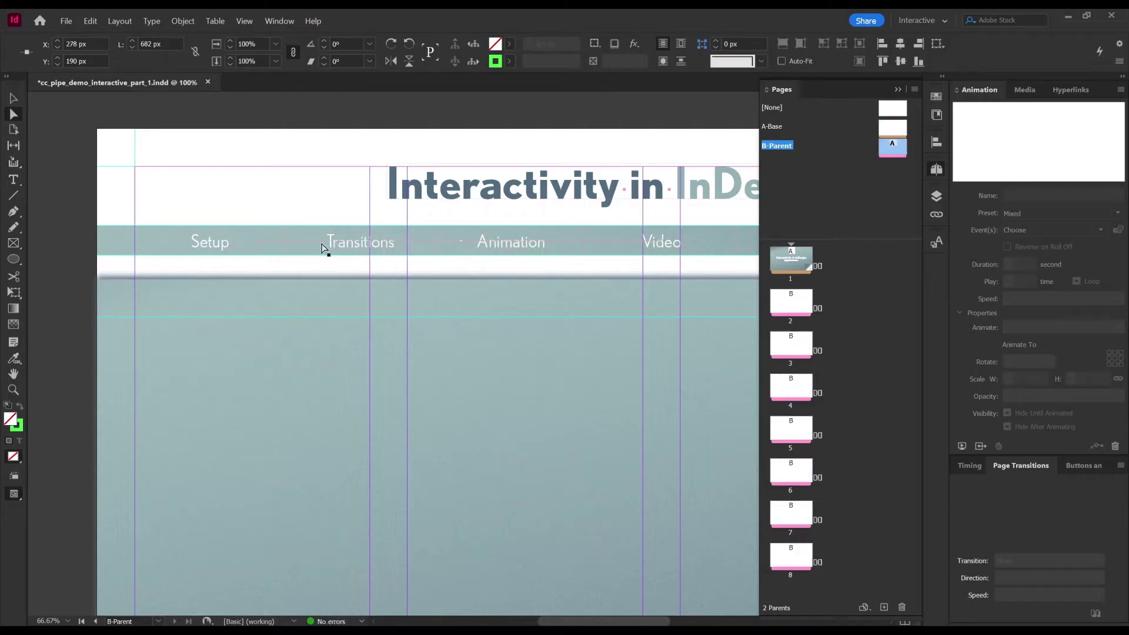
- Set the X position of the motion path's start point to -960 px and deselect the path
{"action": "triple_click", "coordinate": [86, 43]}
{"action": "key", "text": "BackSpace"}
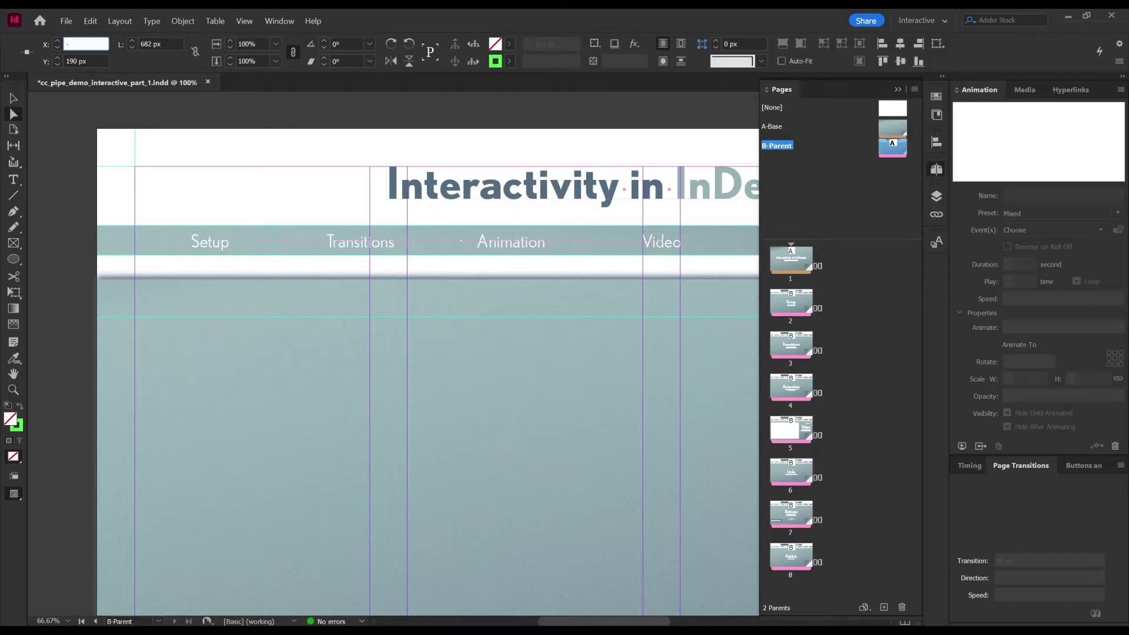
{"action": "type", "text": "-960"}
{"action": "key", "text": "Return"}
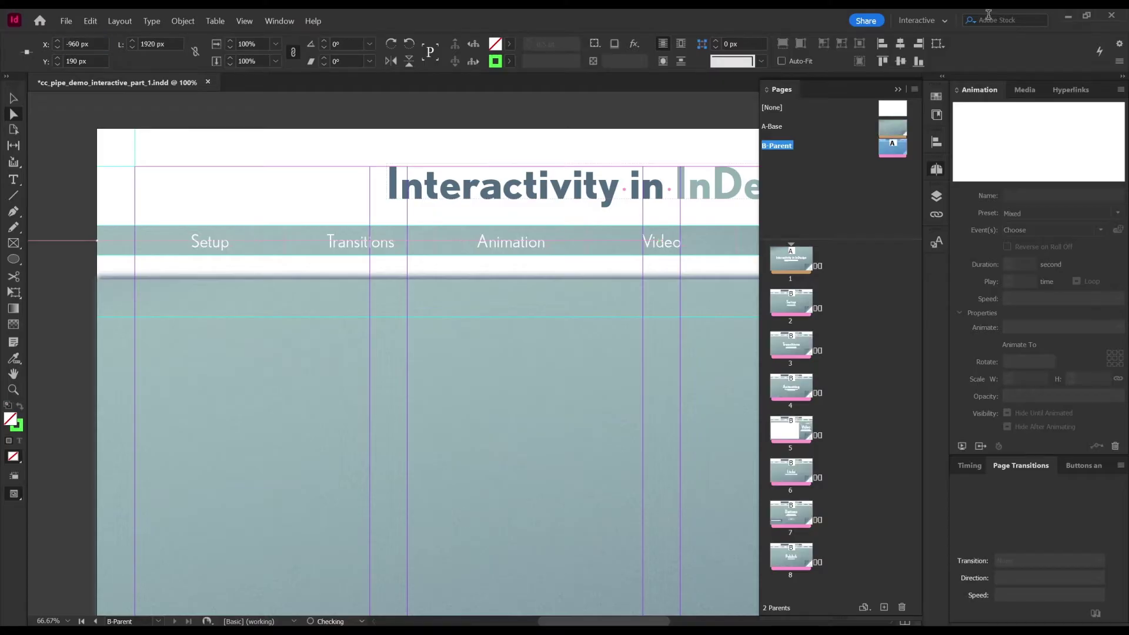
{"action": "key", "text": "ctrl+minus"}
{"action": "left_click", "coordinate": [234, 207]}
{"action": "scroll", "coordinate": [471, 353], "scroll_direction": "left", "scroll_amount": 3}
{"action": "left_click", "coordinate": [705, 230]}
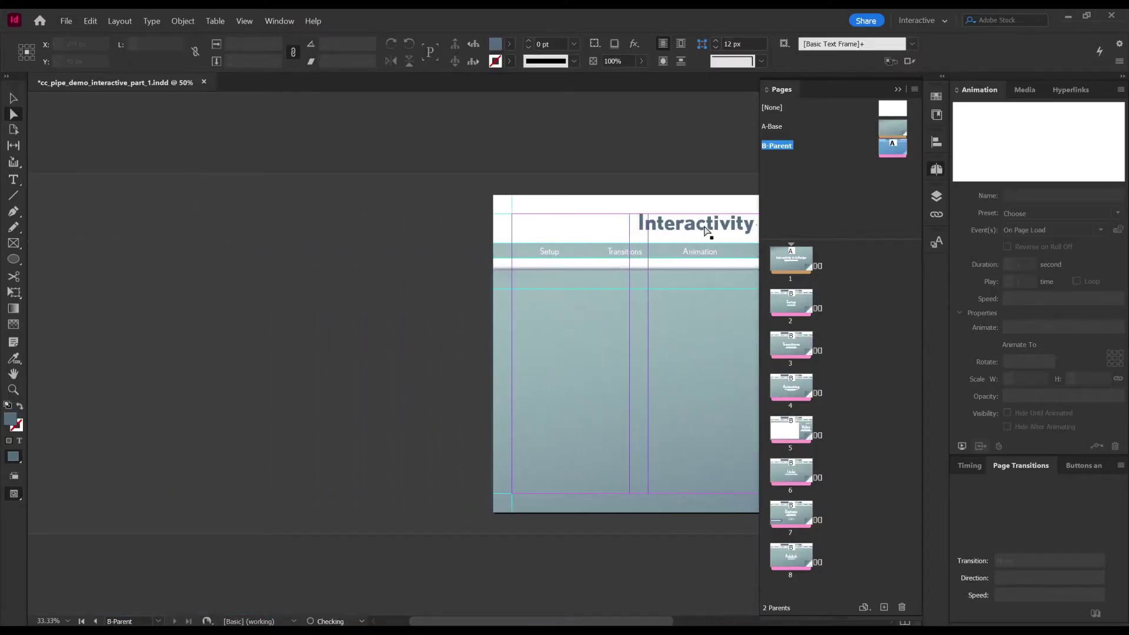
- Preview page 2 in the EPUB Interactivity Preview to check the adjusted menu bar animation, and close the preview
{"action": "double_click", "coordinate": [798, 310]}
{"action": "key", "text": "ctrl+shift+Return"}
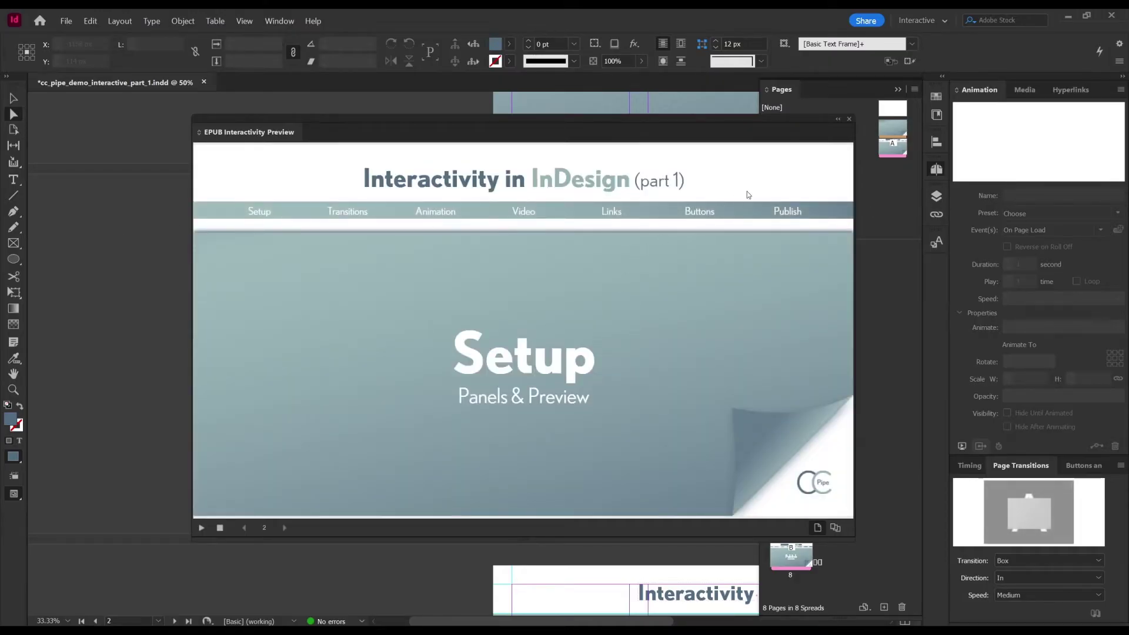
{"action": "left_click", "coordinate": [848, 120]}
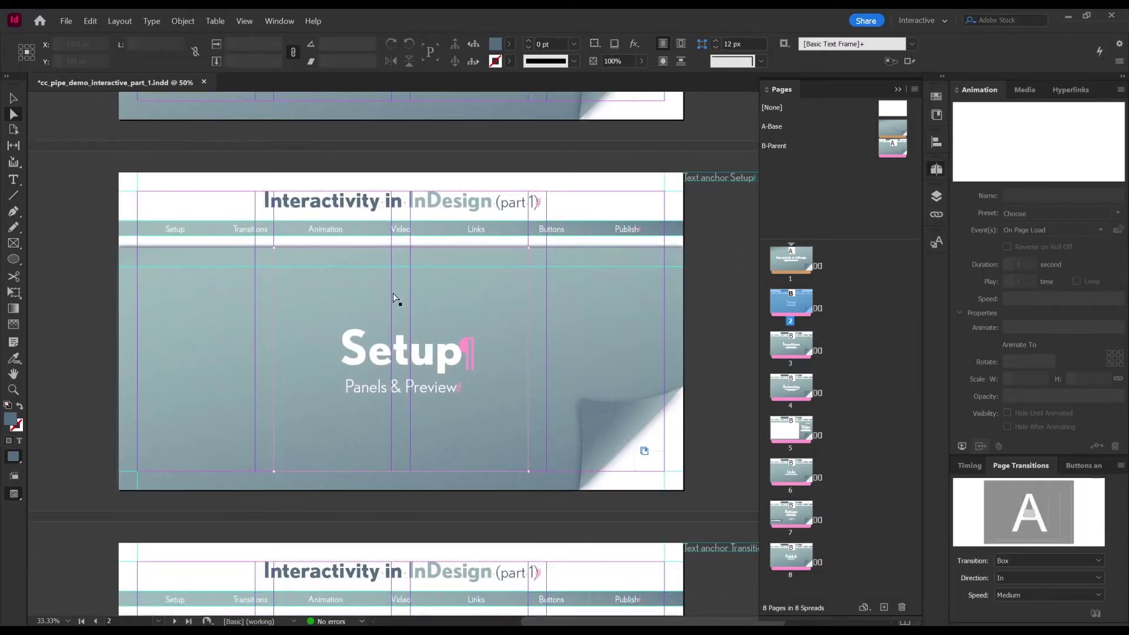
- Apply the Fade In animation preset to the Setup text frame on page 2 and name the animation "Setup Fade In"
{"action": "left_click", "coordinate": [484, 350]}
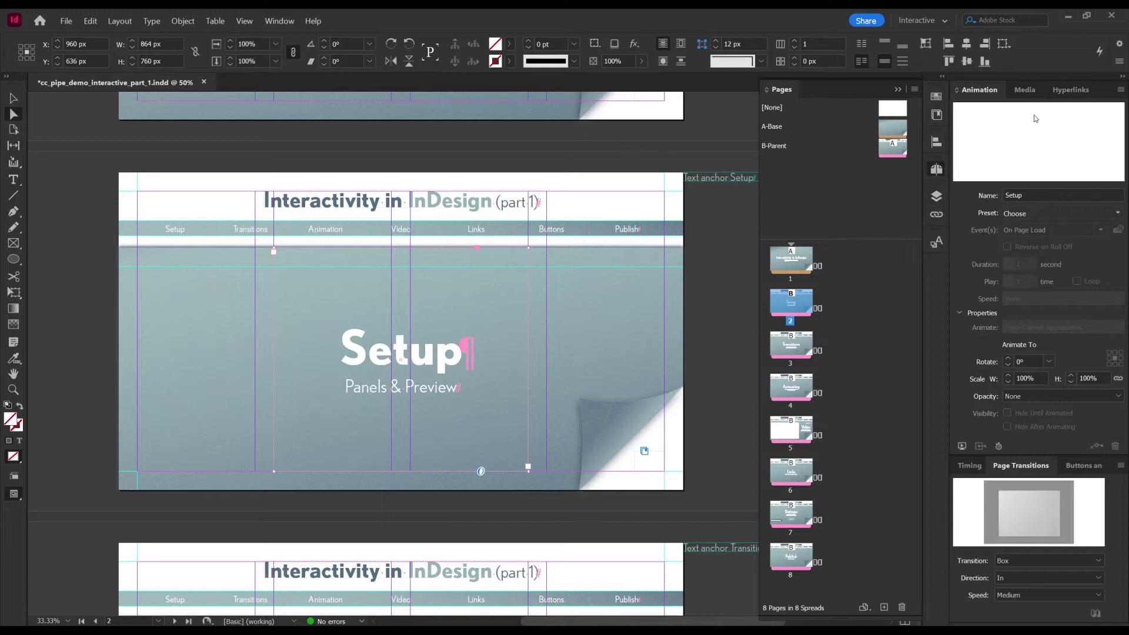
{"action": "left_click", "coordinate": [1117, 213]}
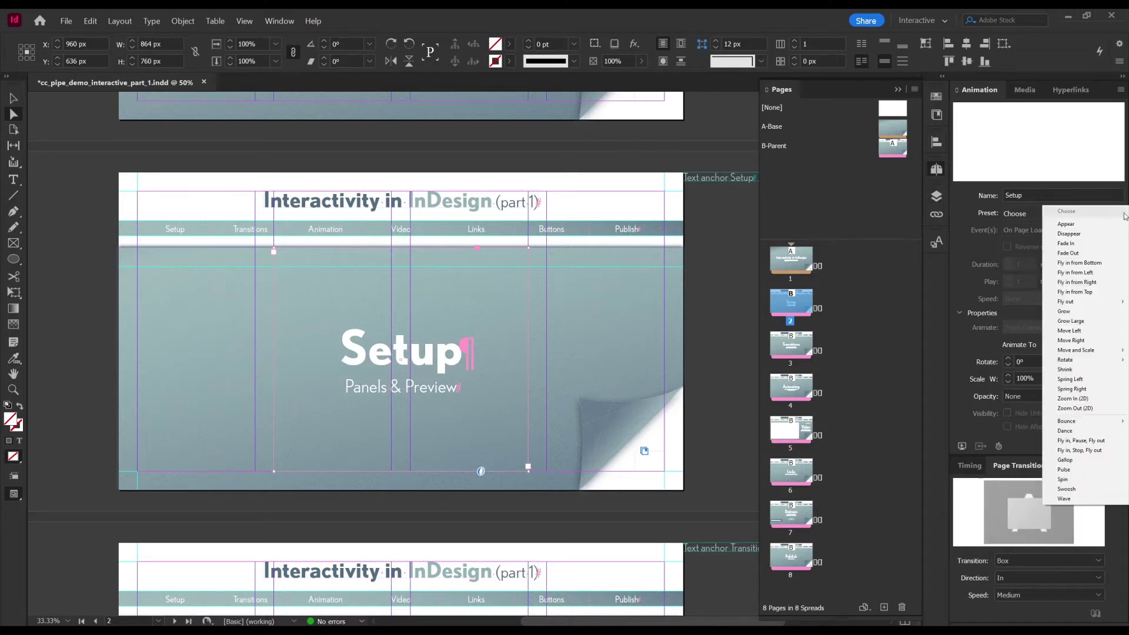
{"action": "left_click", "coordinate": [1092, 244]}
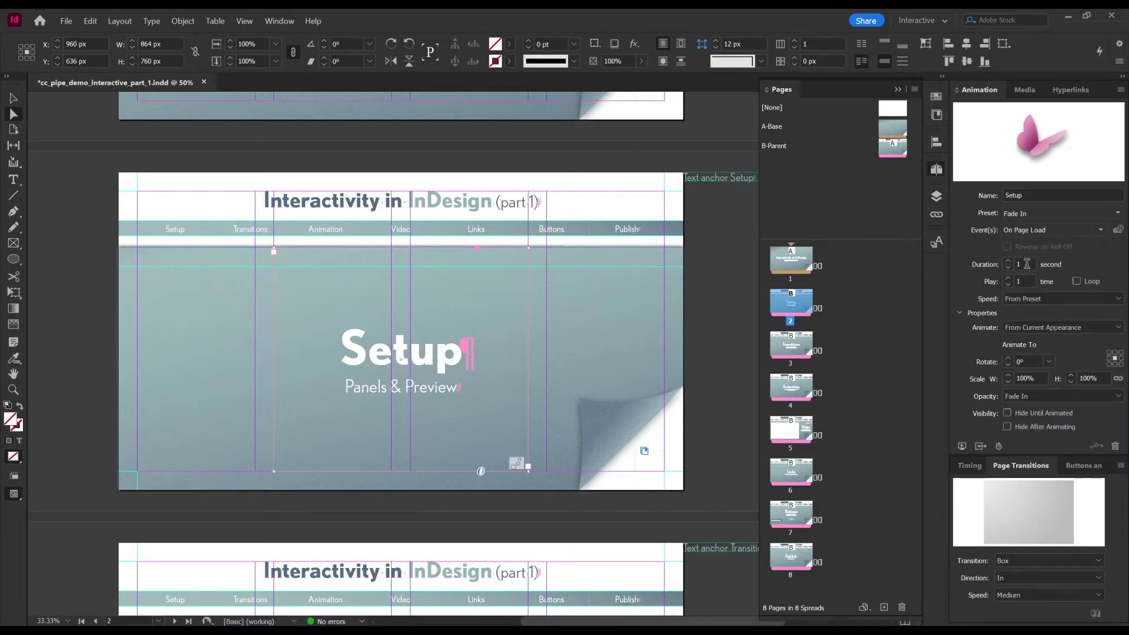
{"action": "left_click", "coordinate": [1033, 195]}
{"action": "type", "text": "Setup"}
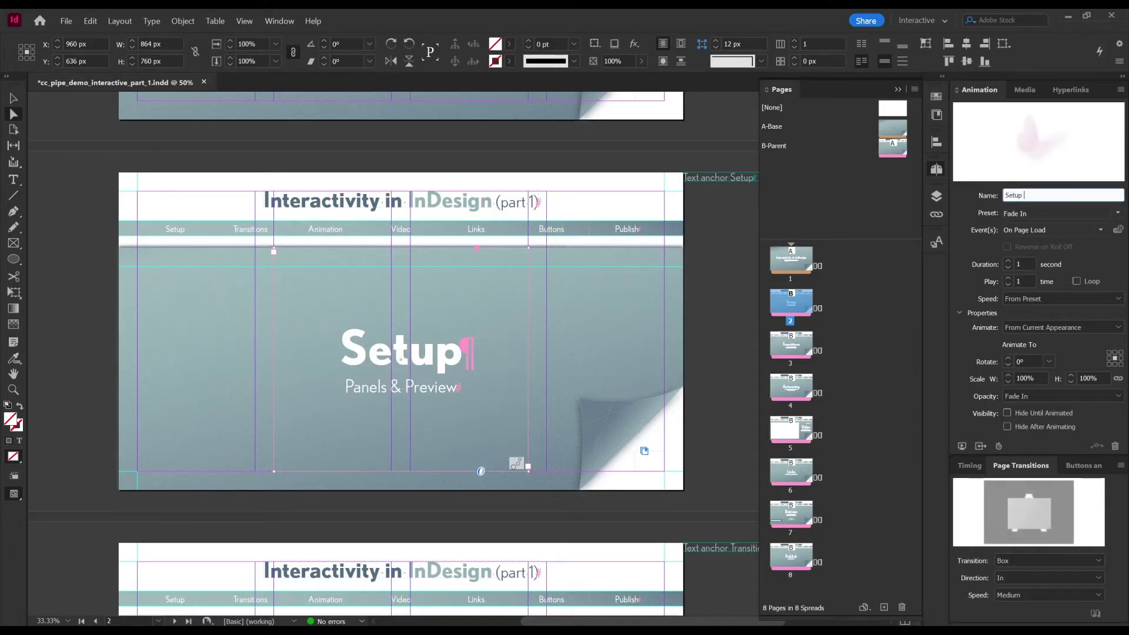
{"action": "type", "text": " Fade In"}
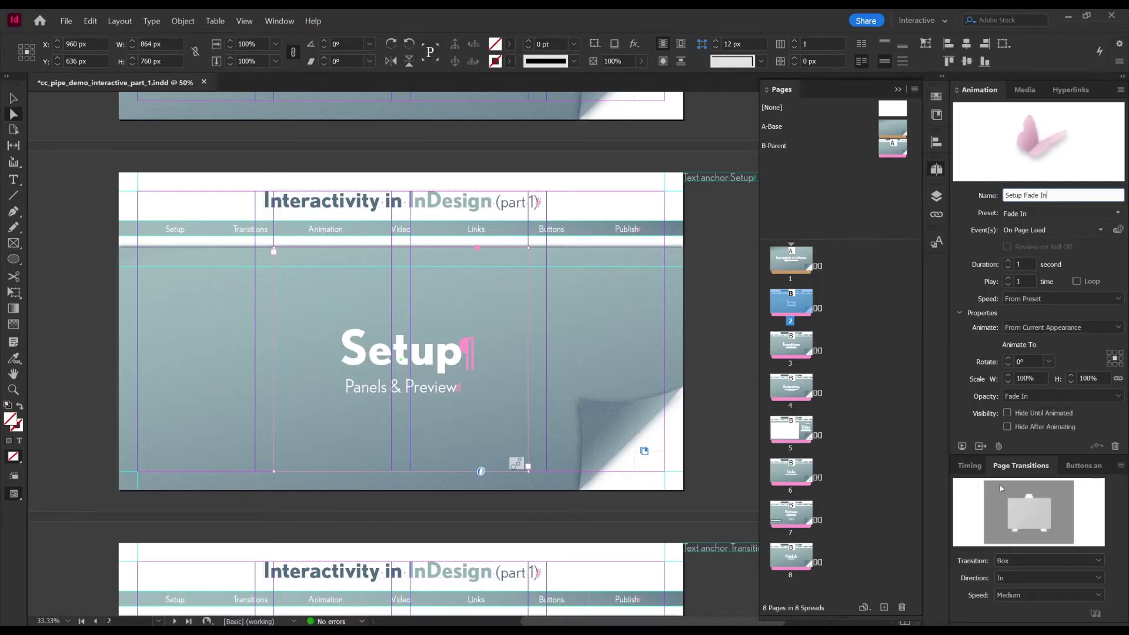
- Set the timing delay of the Setup text's page-load animation to 2 seconds
{"action": "left_click", "coordinate": [969, 465]}
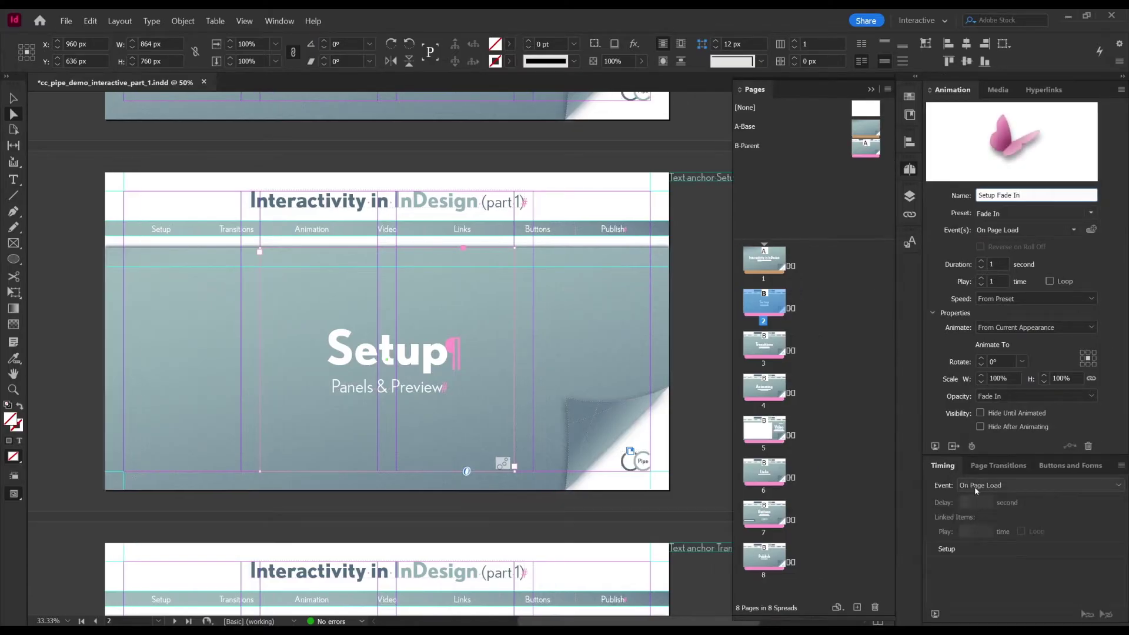
{"action": "left_click", "coordinate": [959, 549]}
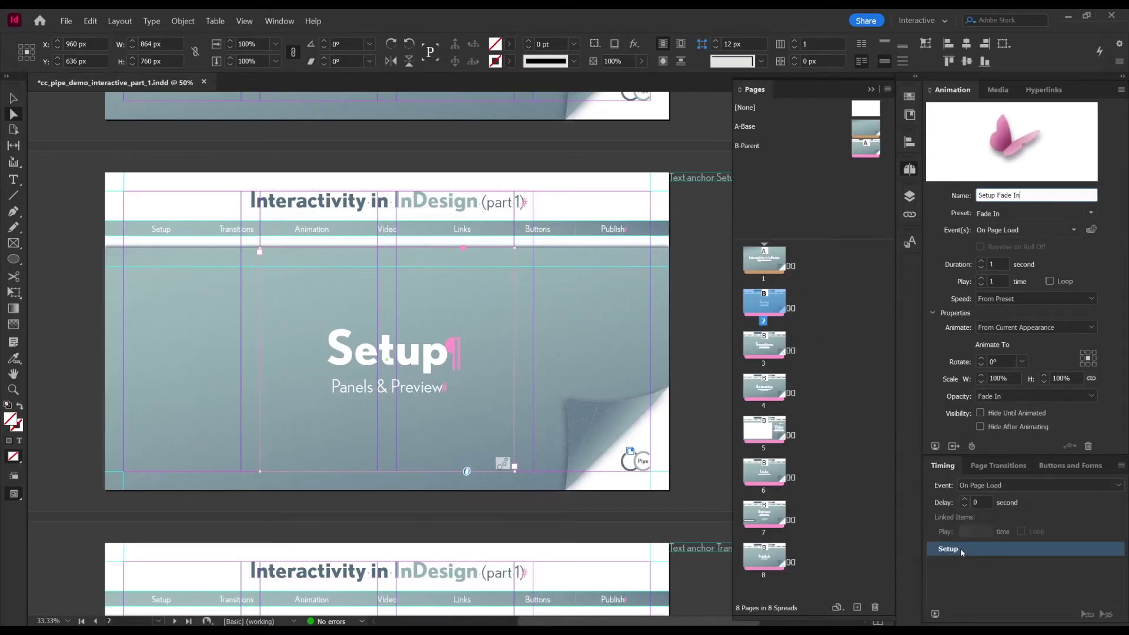
{"action": "left_click", "coordinate": [965, 500]}
{"action": "left_click", "coordinate": [965, 499]}
{"action": "key", "text": "Return"}
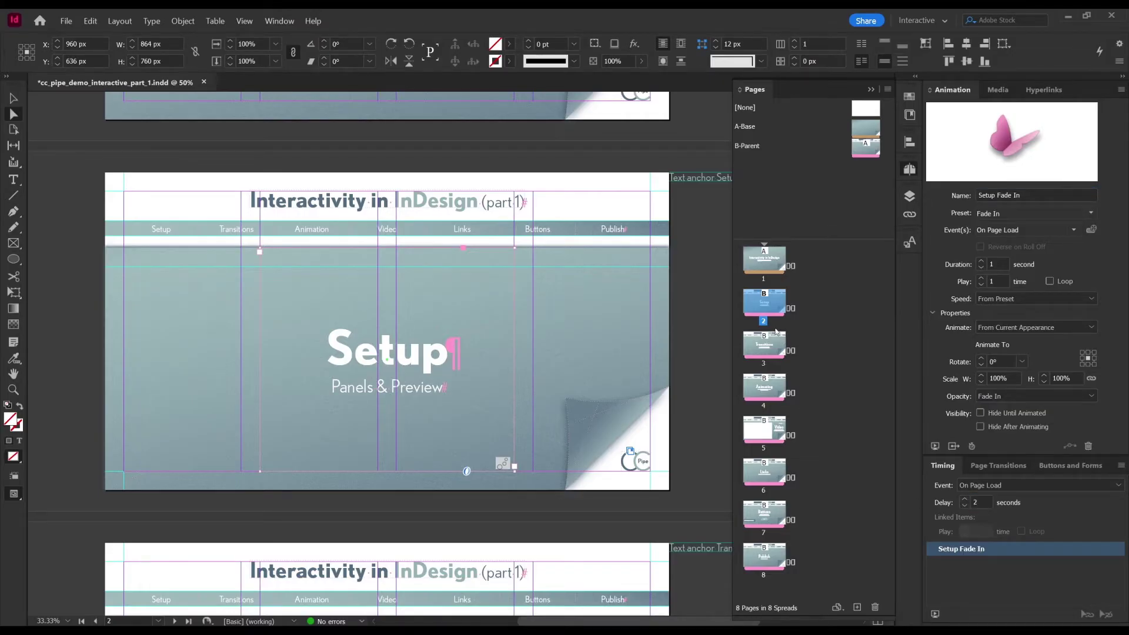
- Deselect the text frame, preview page 2's delayed Setup fade-in in the EPUB Interactivity Preview, and close the preview
{"action": "left_click", "coordinate": [708, 313]}
{"action": "key", "text": "ctrl+shift+Return"}
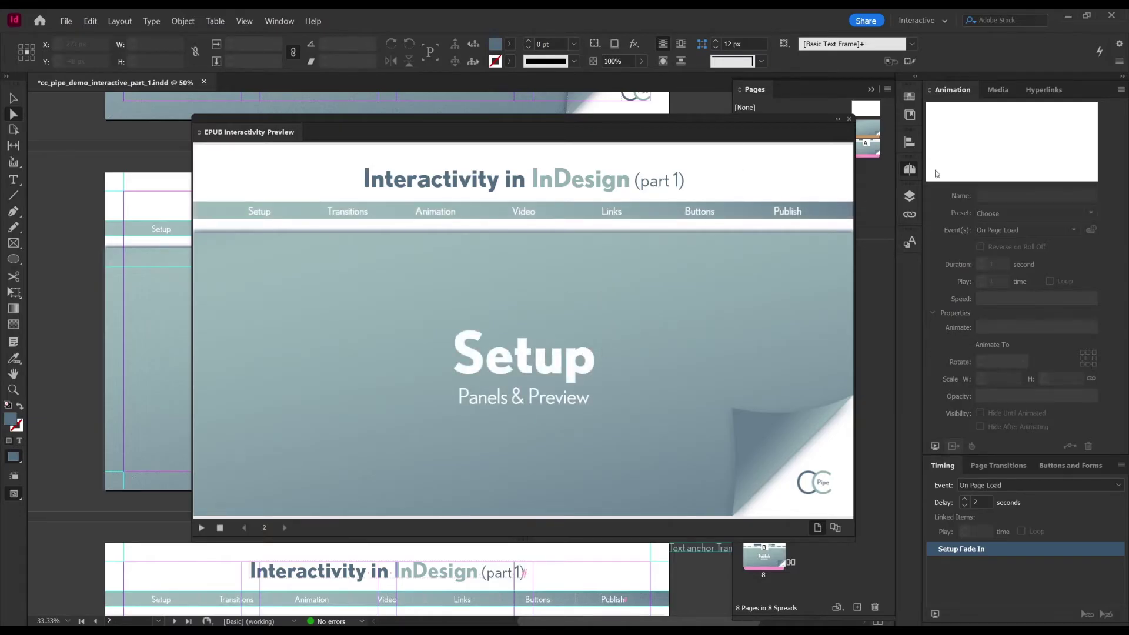
{"action": "left_click", "coordinate": [848, 119]}
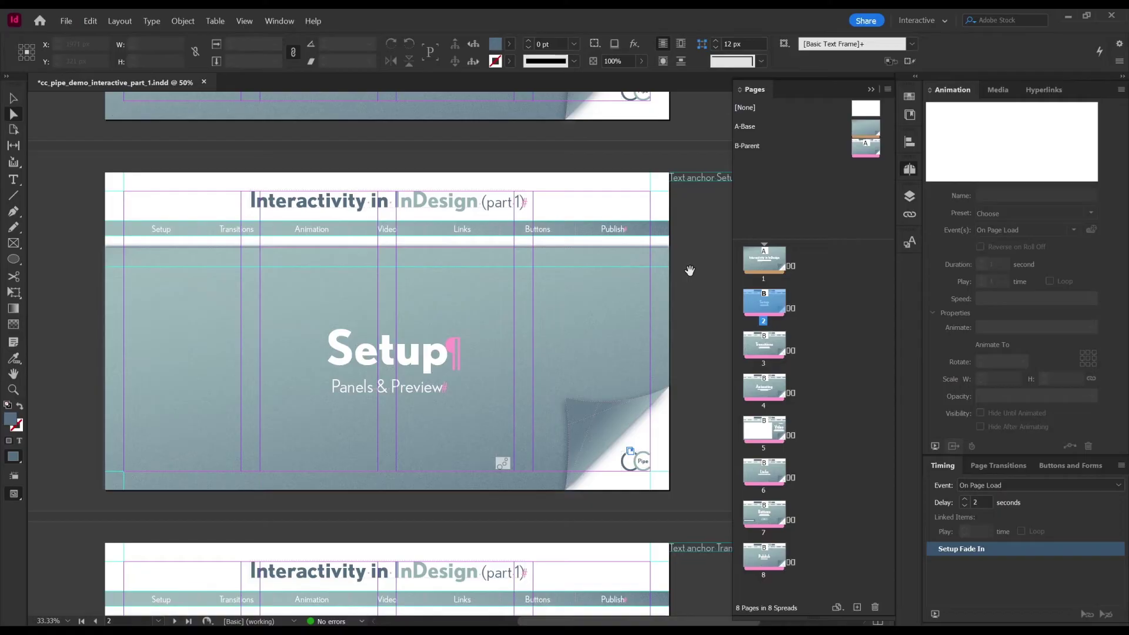
- Place the video Intro_prores.mp4 into the empty picture frame on page 5
{"action": "scroll", "coordinate": [679, 262], "scroll_direction": "down", "scroll_amount": 3}
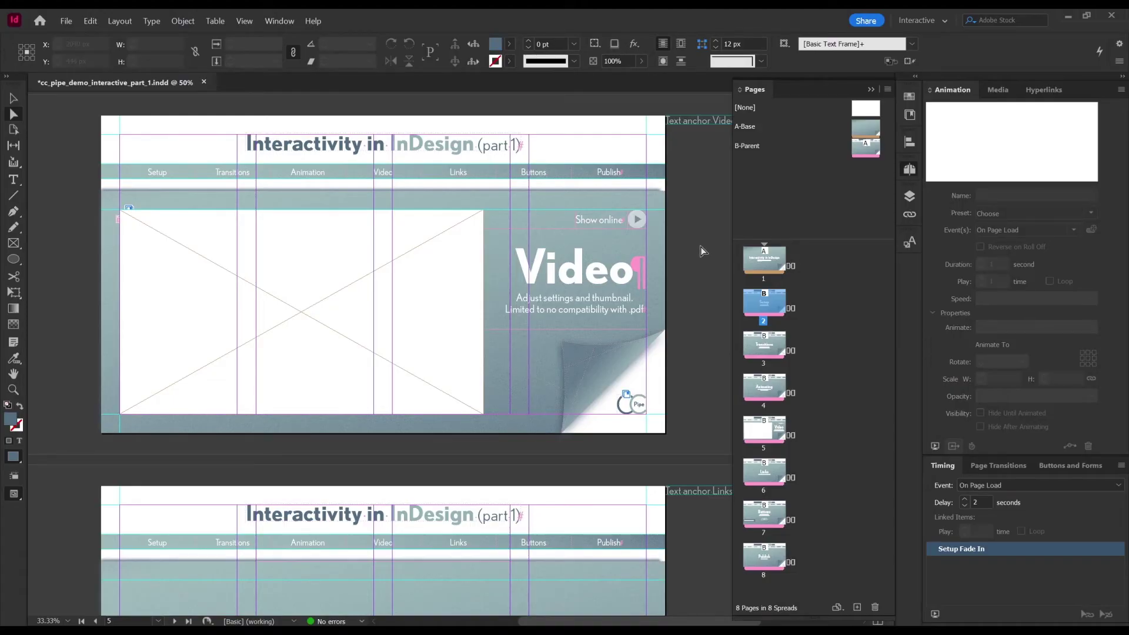
{"action": "key", "text": "v"}
{"action": "left_click", "coordinate": [473, 247]}
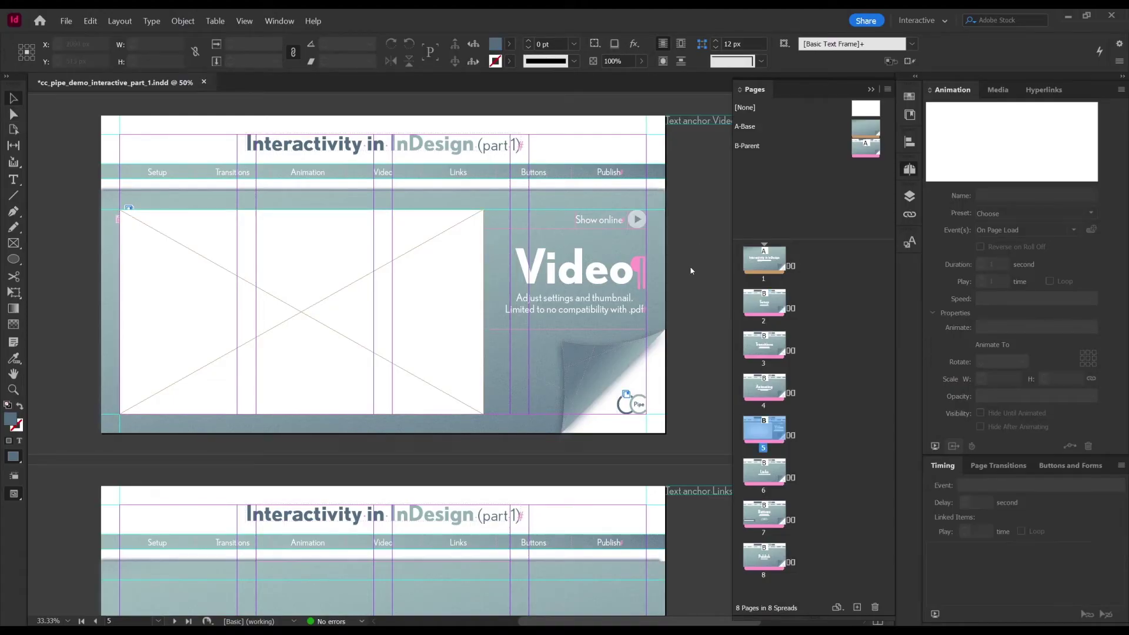
{"action": "key", "text": "ctrl+d"}
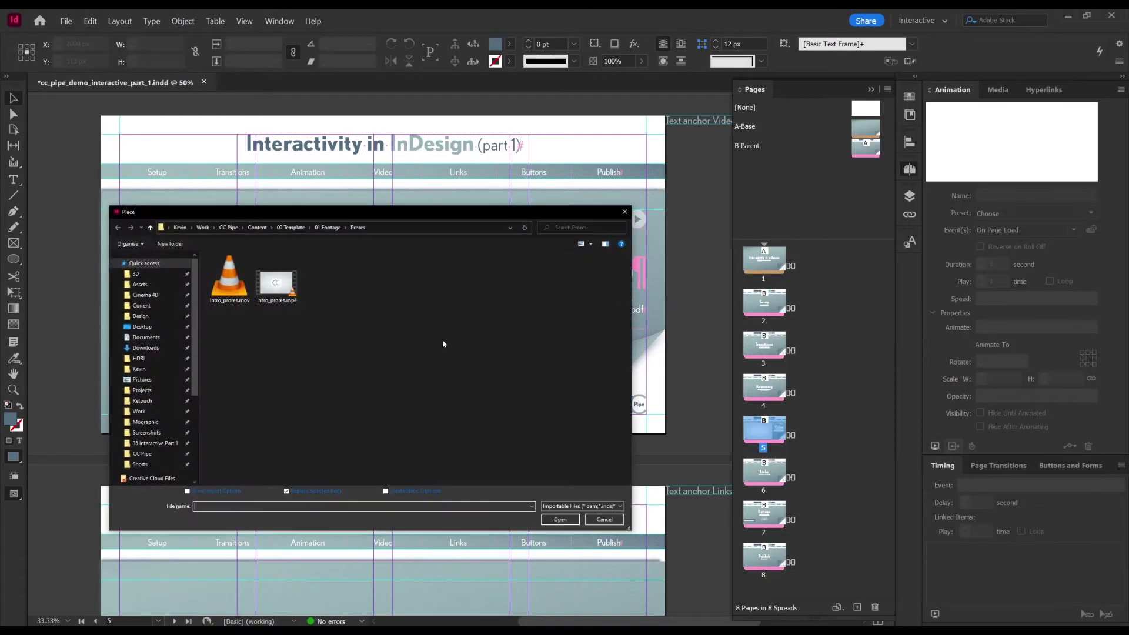
{"action": "double_click", "coordinate": [277, 284]}
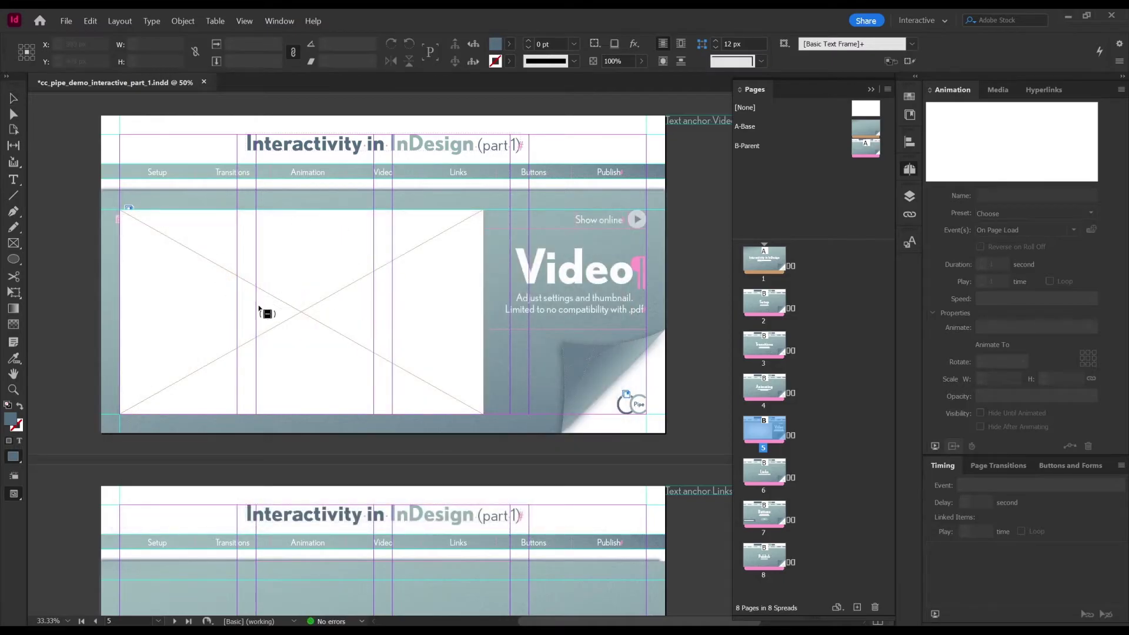
{"action": "left_click", "coordinate": [300, 245]}
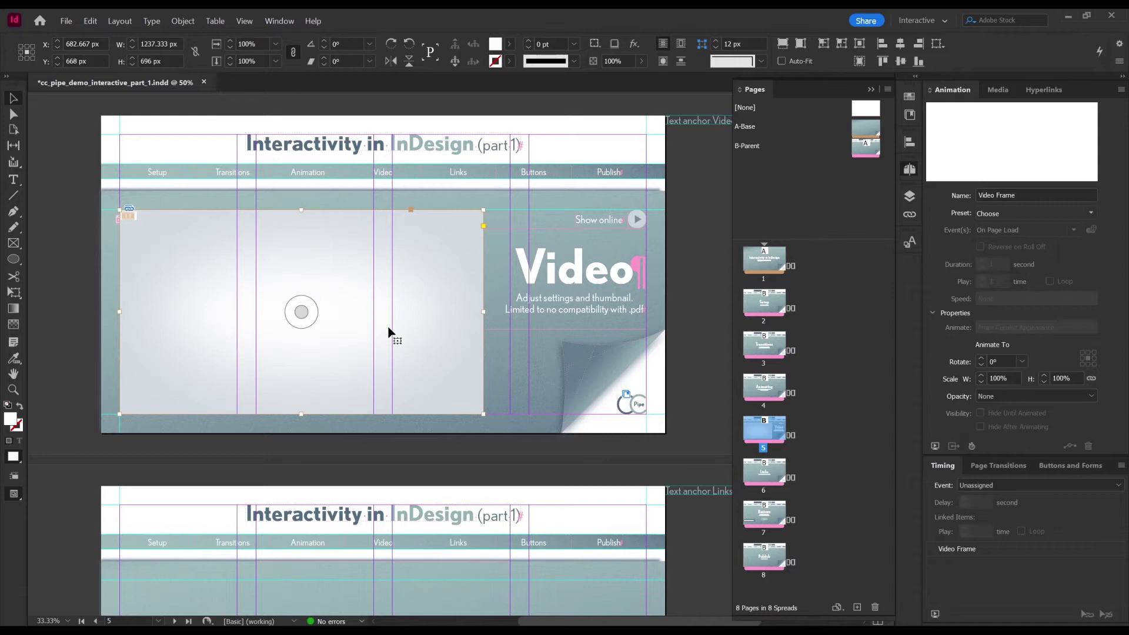
- Set the placed video to play on page load and use its final frame at 00:06 as the poster frame
{"action": "left_click", "coordinate": [990, 91]}
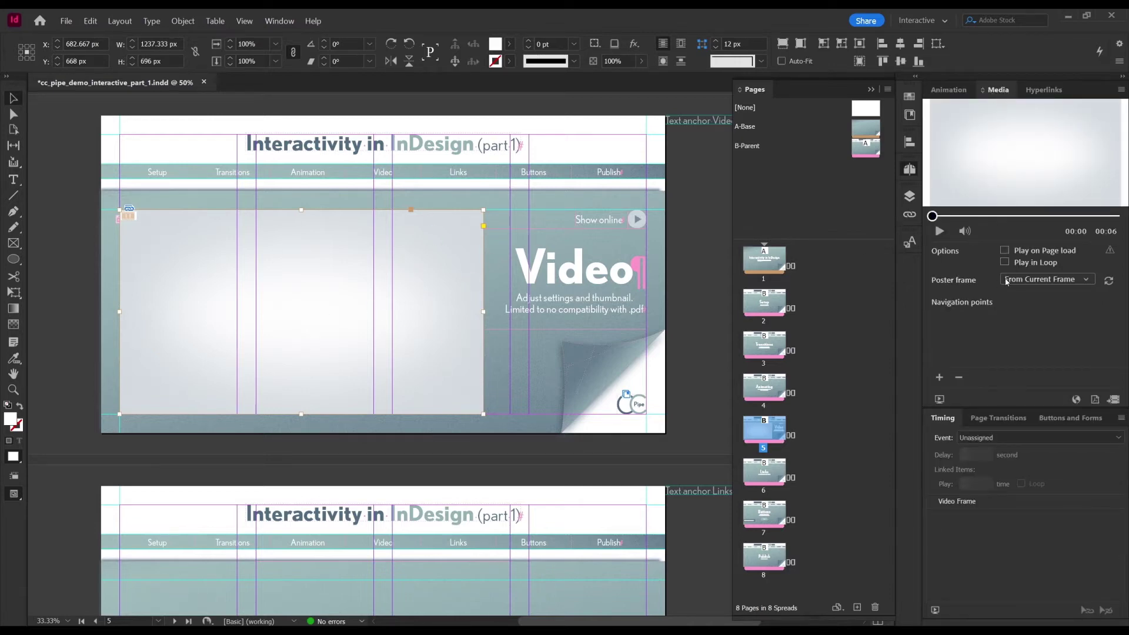
{"action": "left_click", "coordinate": [1005, 251]}
{"action": "left_click_drag", "start_coordinate": [934, 219], "coordinate": [1124, 221]}
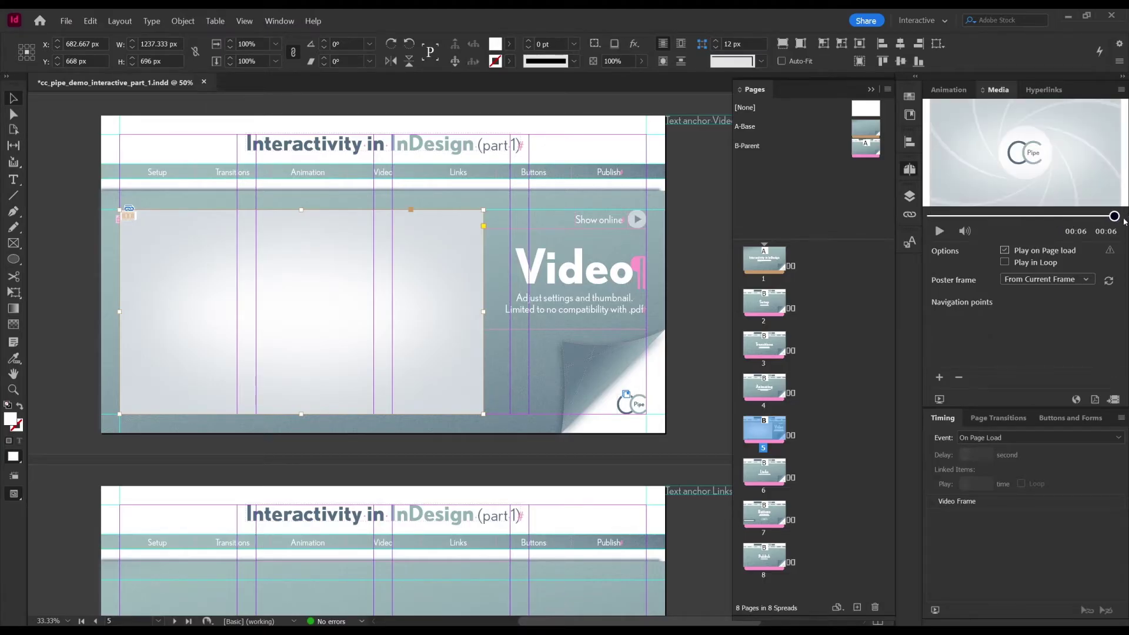
{"action": "left_click", "coordinate": [1110, 282]}
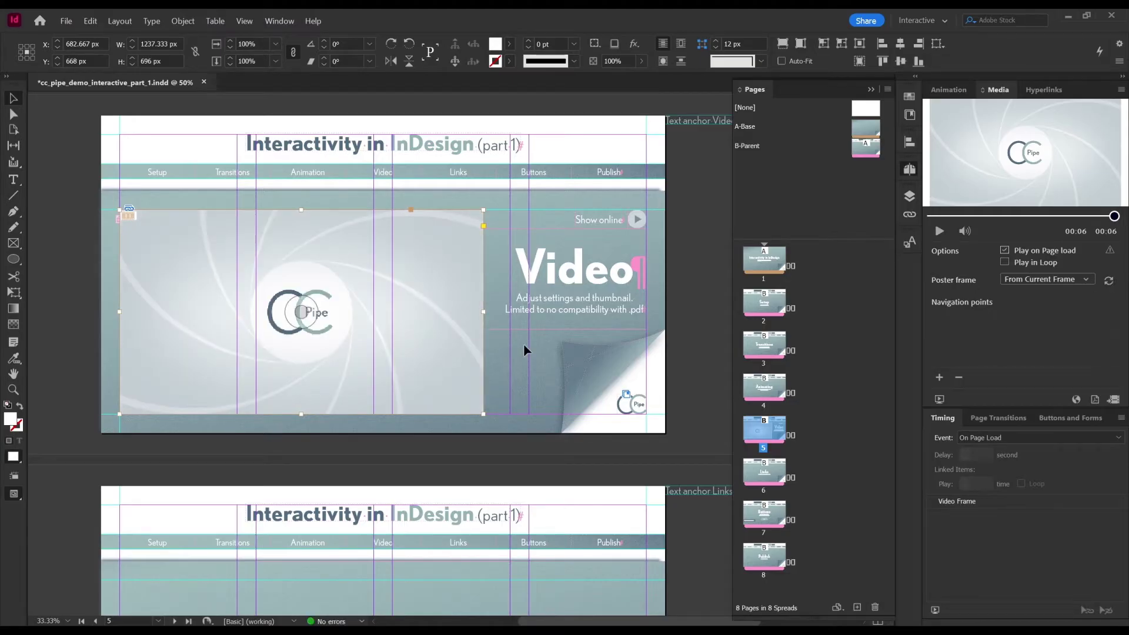
- Preview the video on page 5 in the EPUB Interactivity Preview, close the preview, and deselect the video frame
{"action": "key", "text": "ctrl+shift+Return"}
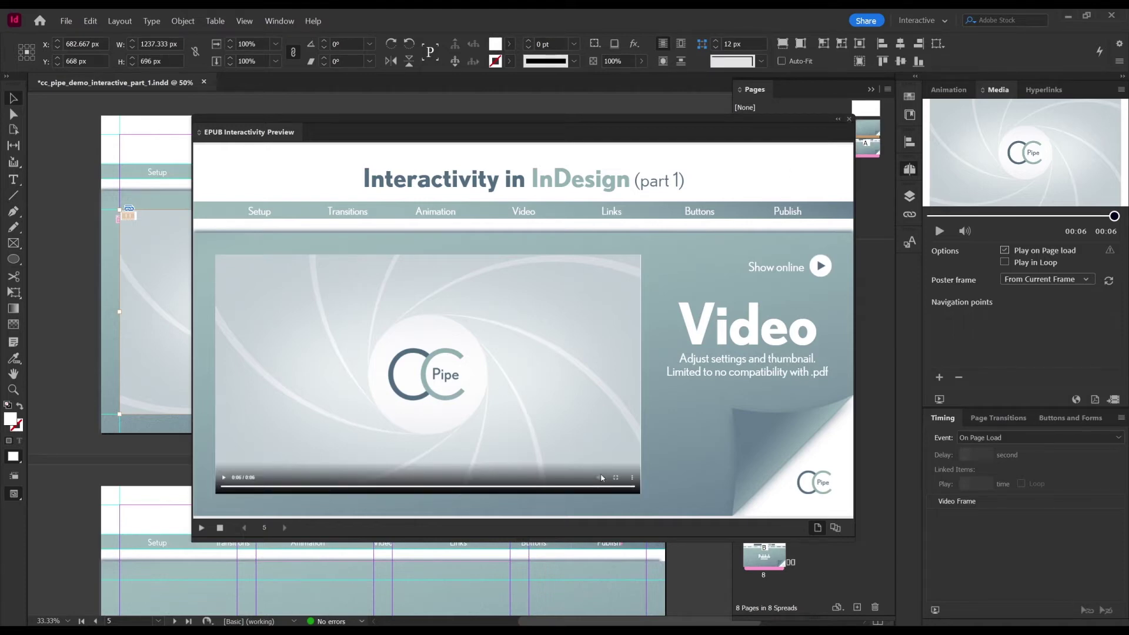
{"action": "left_click", "coordinate": [850, 120]}
{"action": "left_click", "coordinate": [685, 208]}
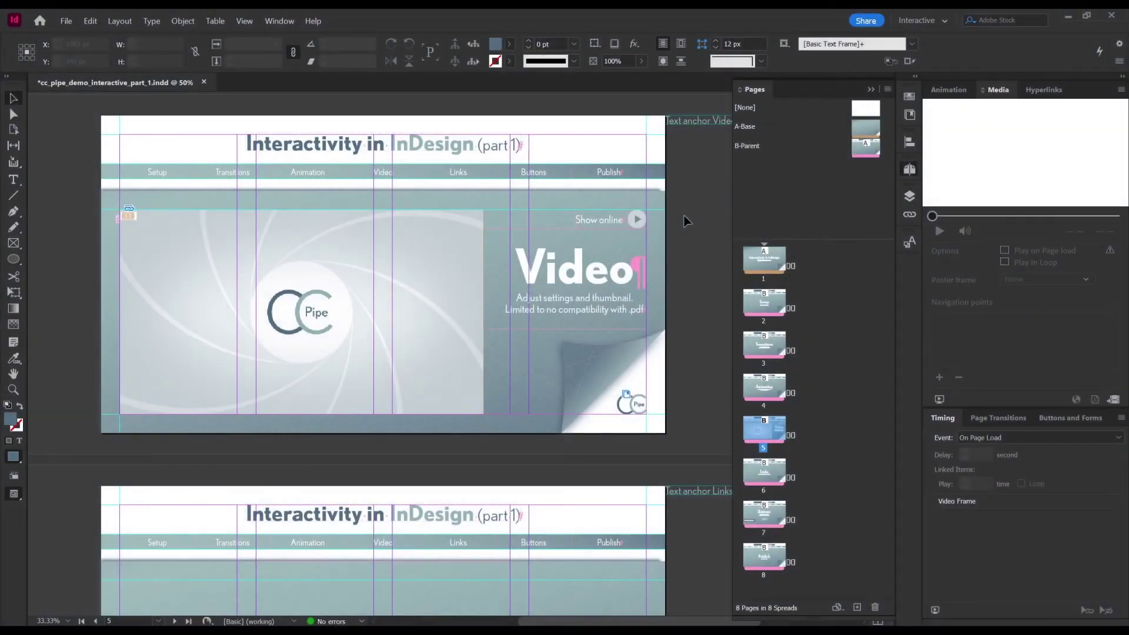
{"action": "key", "text": "shift+Page_Down"}
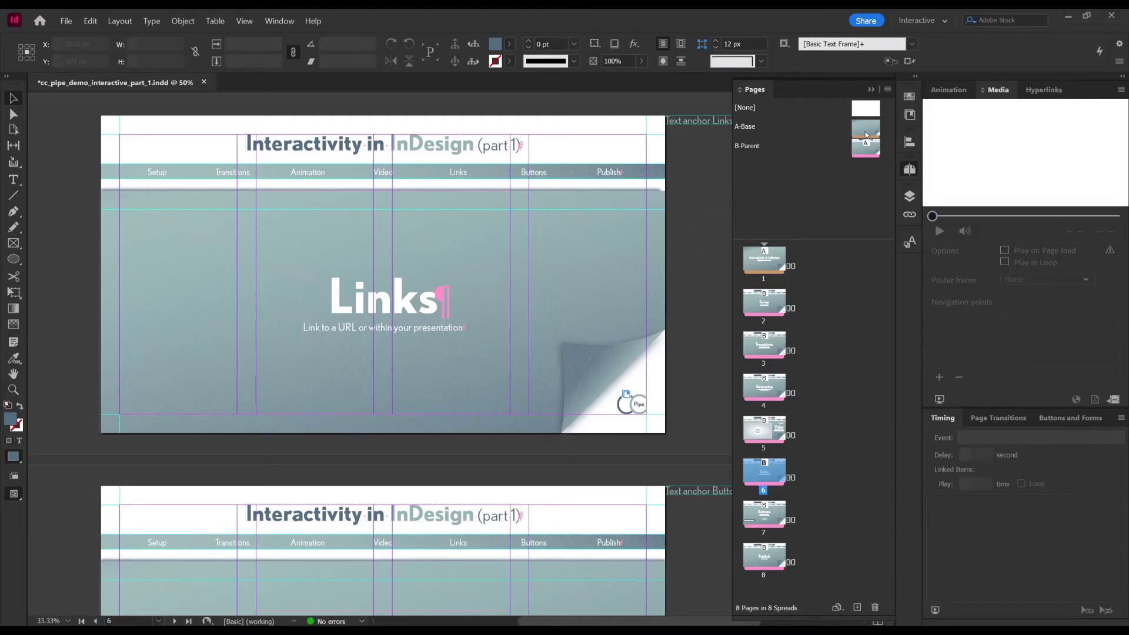
{"action": "left_click", "coordinate": [1043, 91]}
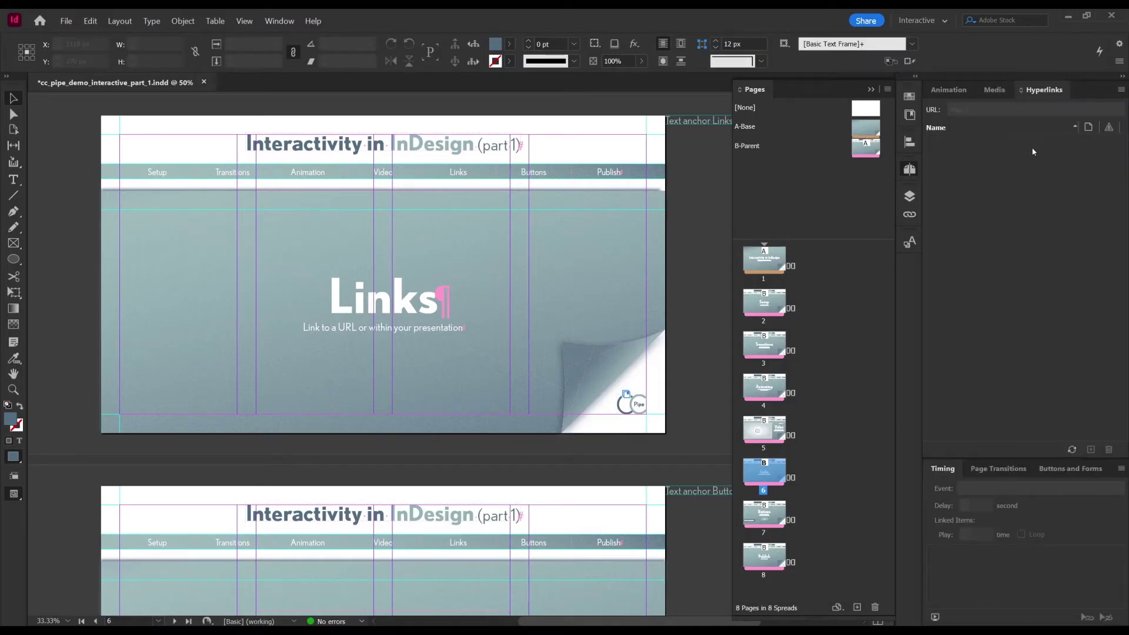
{"action": "double_click", "coordinate": [865, 134]}
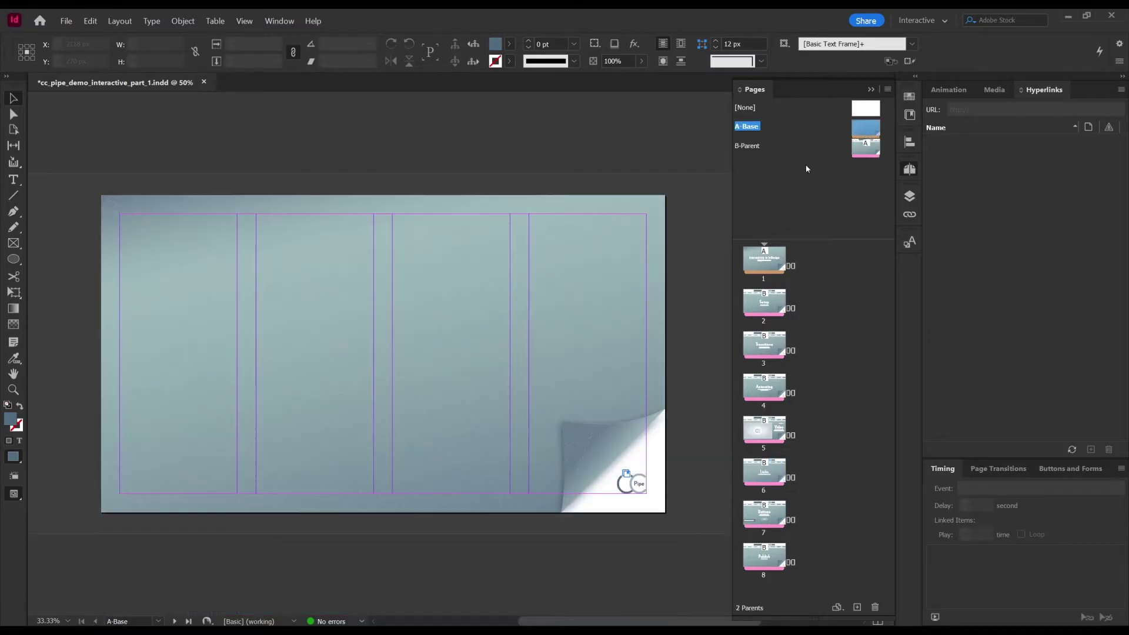
{"action": "left_click", "coordinate": [639, 479]}
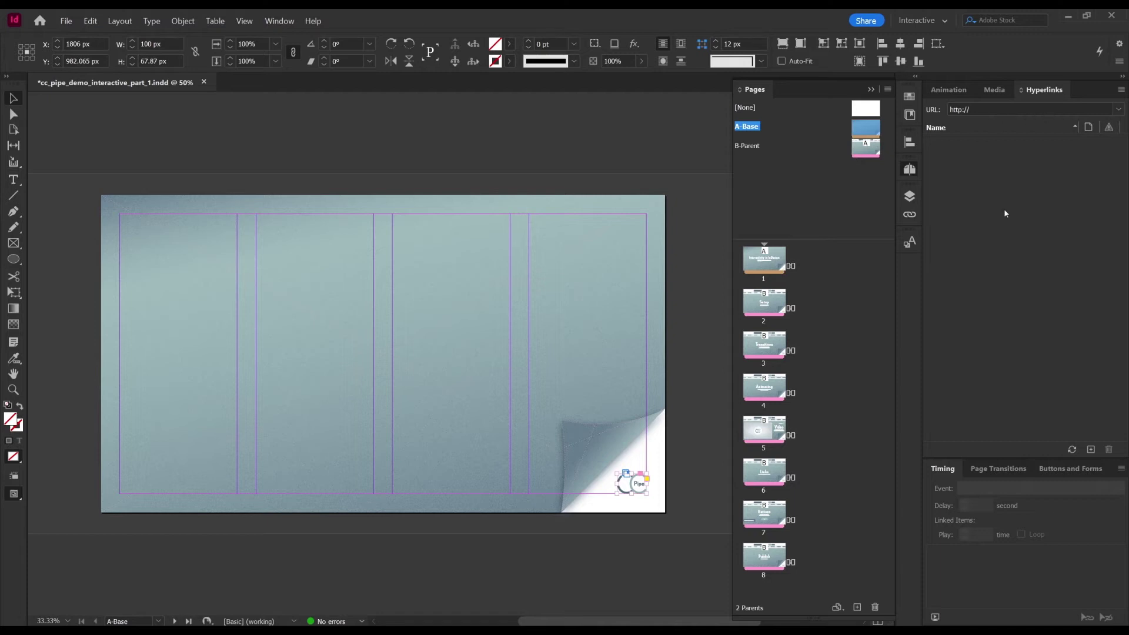
{"action": "left_click", "coordinate": [1124, 91]}
{"action": "left_click", "coordinate": [1085, 92]}
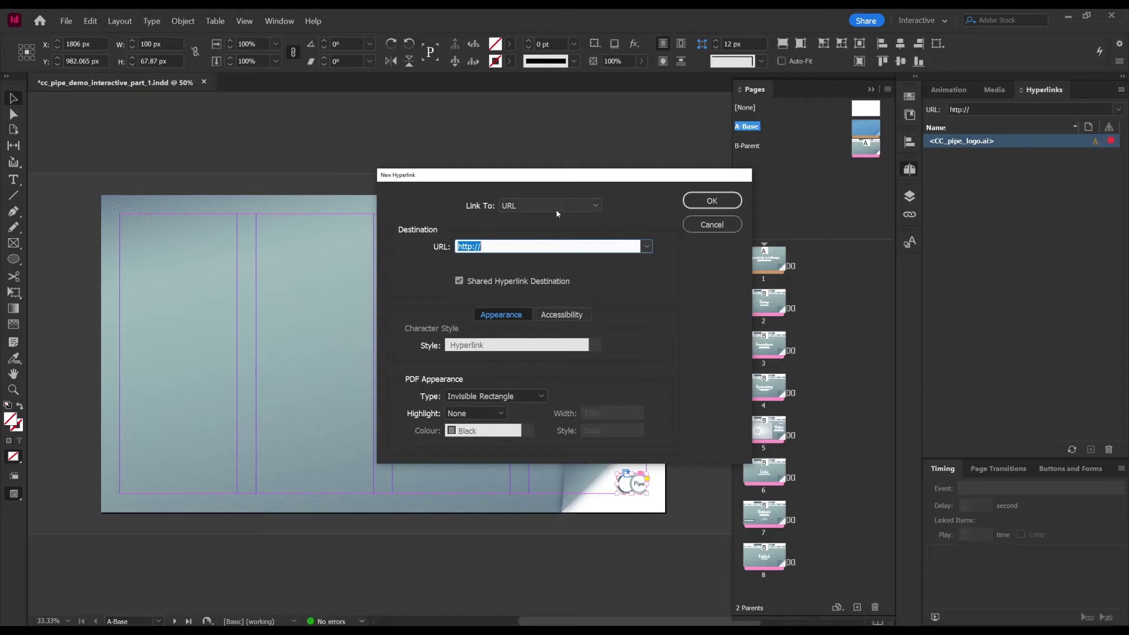
{"action": "left_click", "coordinate": [555, 214]}
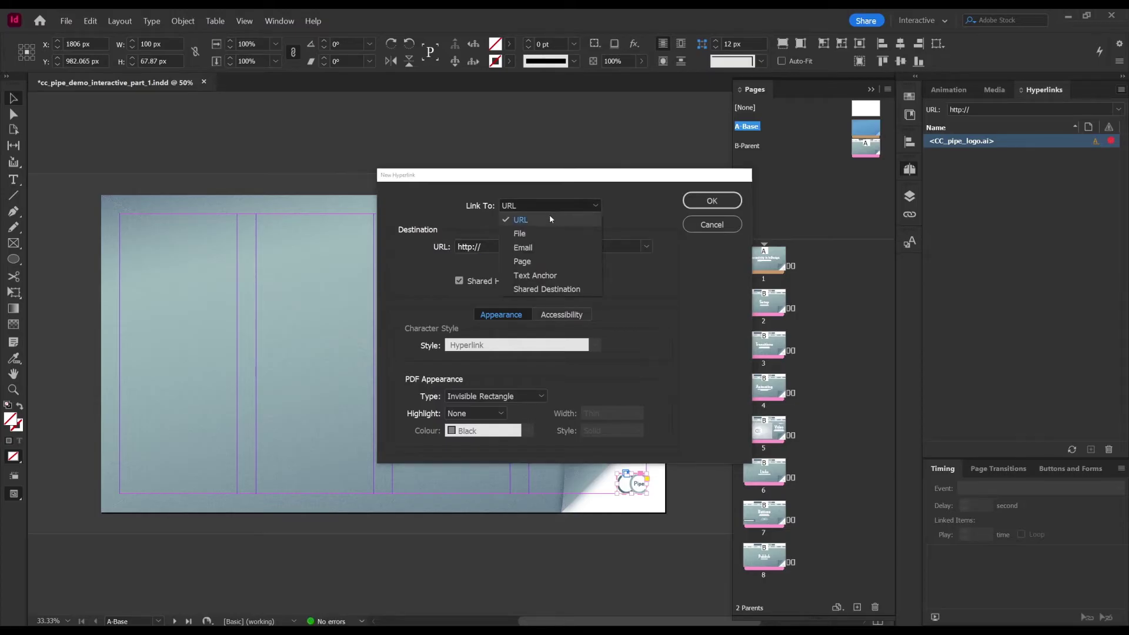
{"action": "left_click", "coordinate": [549, 216]}
{"action": "left_click", "coordinate": [547, 243]}
{"action": "key", "text": "ctrl+a"}
{"action": "type", "text": "https://www.youtube.com/c/ccpipe"}
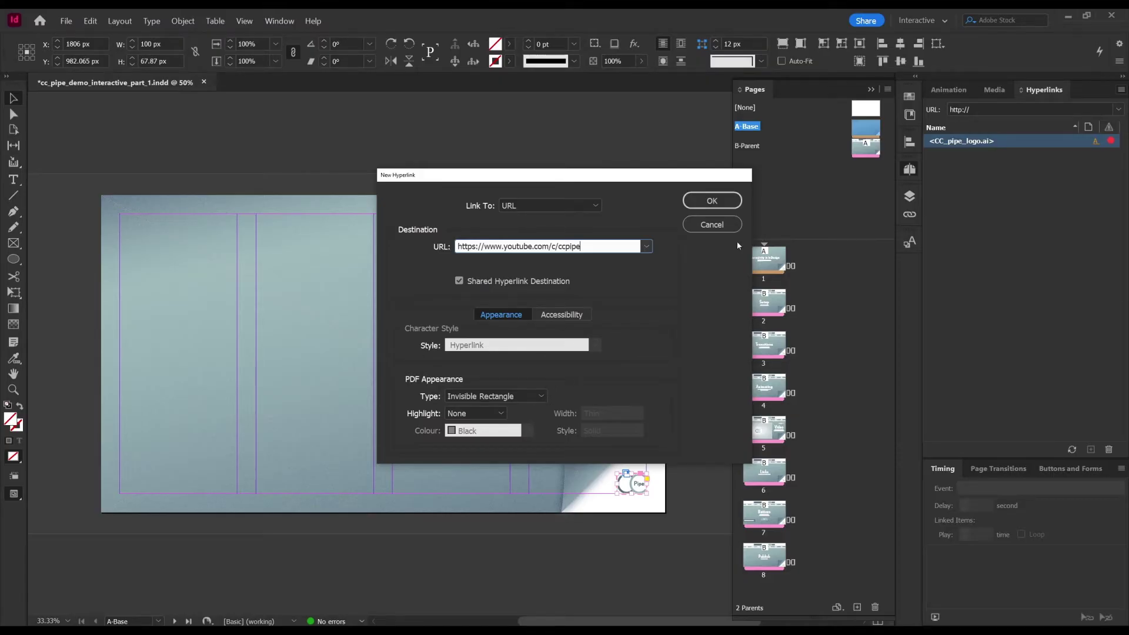
{"action": "left_click", "coordinate": [721, 200]}
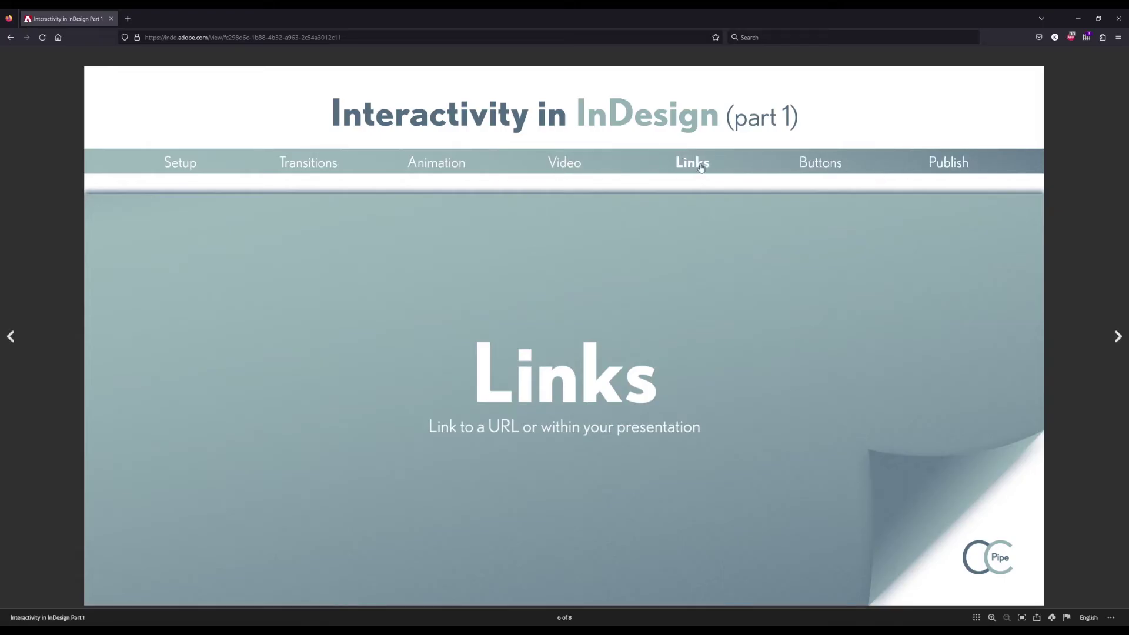
- Test the Show/Hide button on the Buttons page of the published presentation in the browser, and switch back to InDesign
{"action": "left_click", "coordinate": [820, 165]}
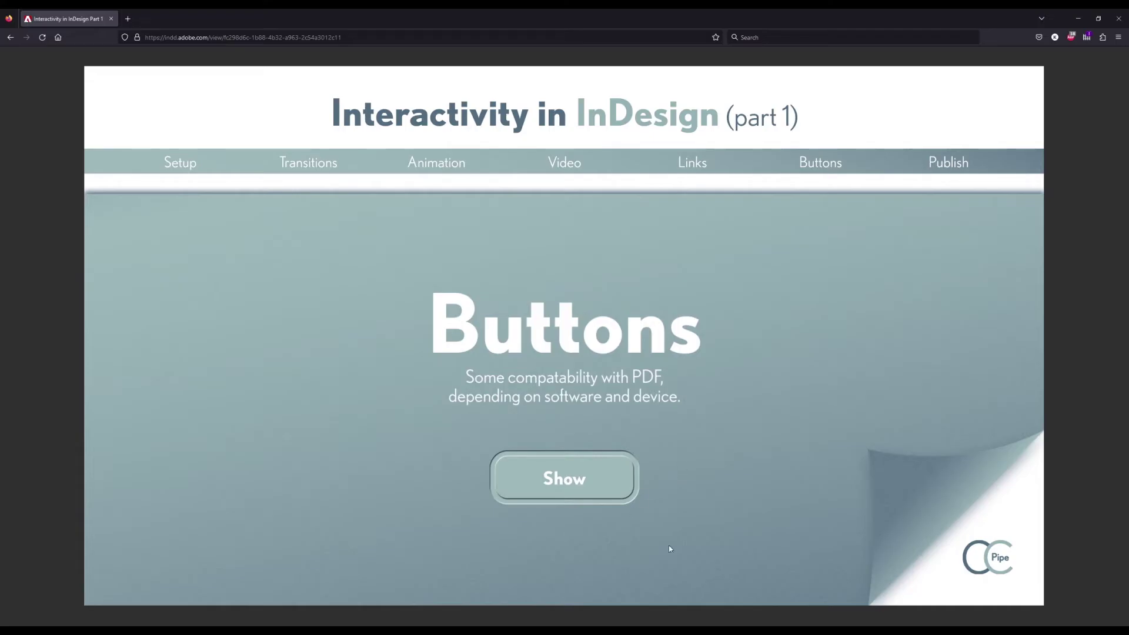
{"action": "left_click", "coordinate": [570, 482]}
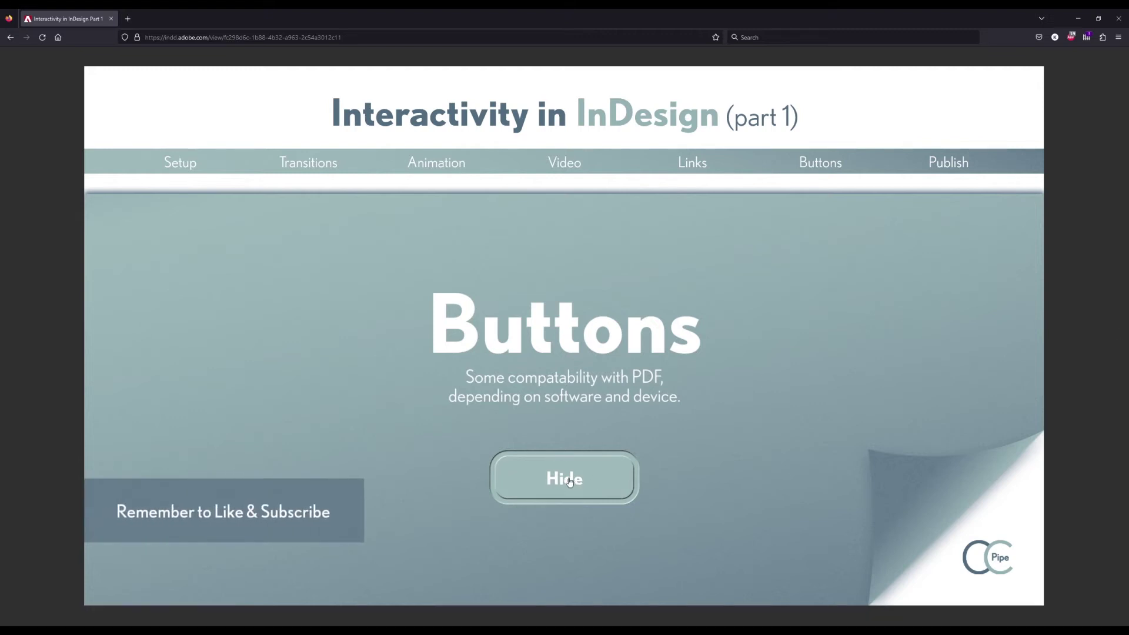
{"action": "left_click", "coordinate": [569, 481]}
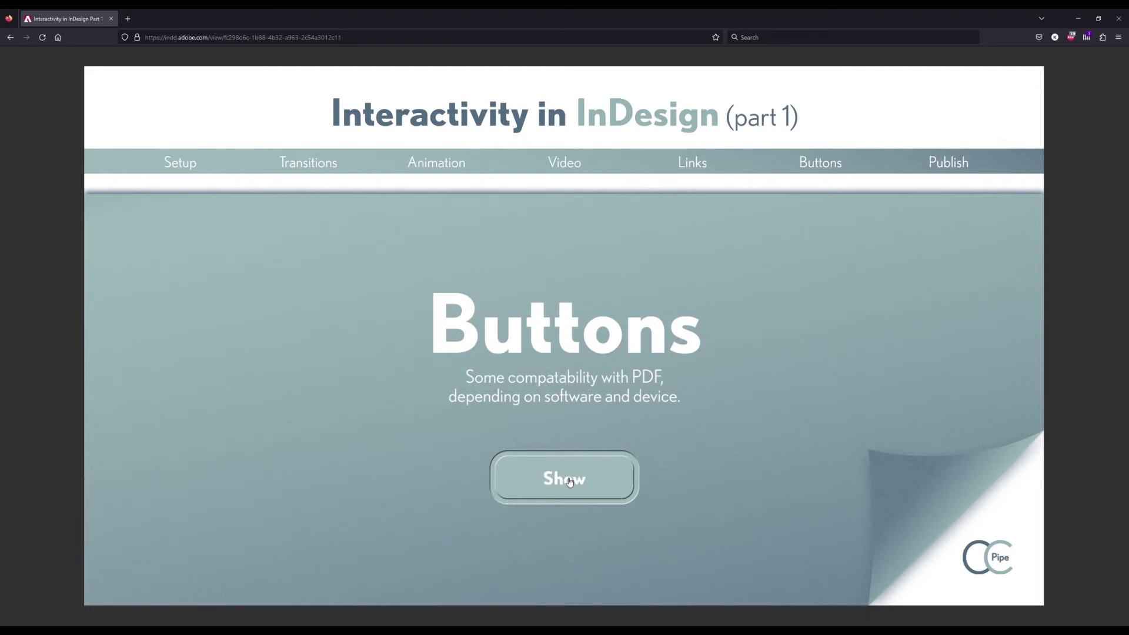
{"action": "left_click", "coordinate": [594, 491]}
{"action": "left_click", "coordinate": [555, 488]}
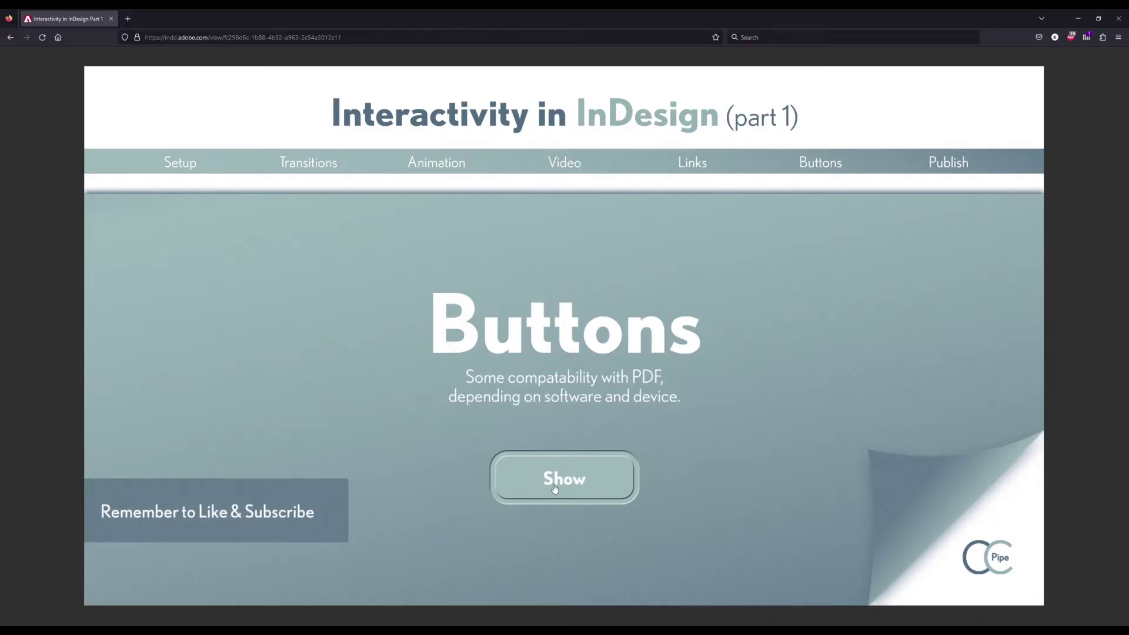
{"action": "left_click", "coordinate": [554, 488]}
{"action": "key", "text": "alt+Tab"}
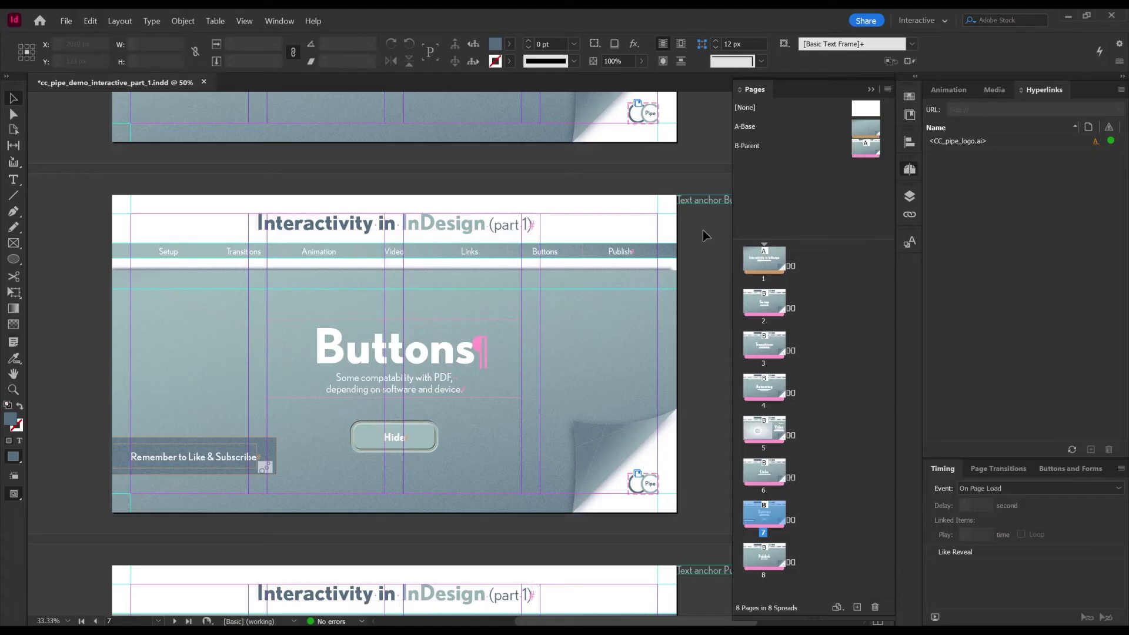
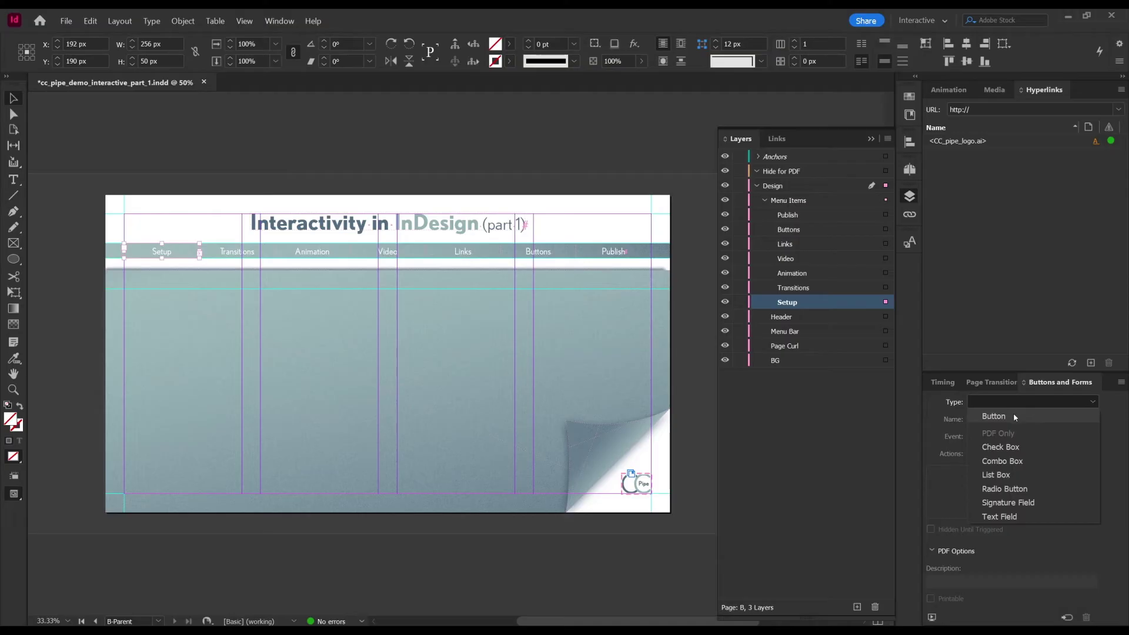
- Convert the Setup menu item on the B-Parent page into a button named Setup with a Go To Page action targeting page 2
{"action": "left_click", "coordinate": [1001, 342]}
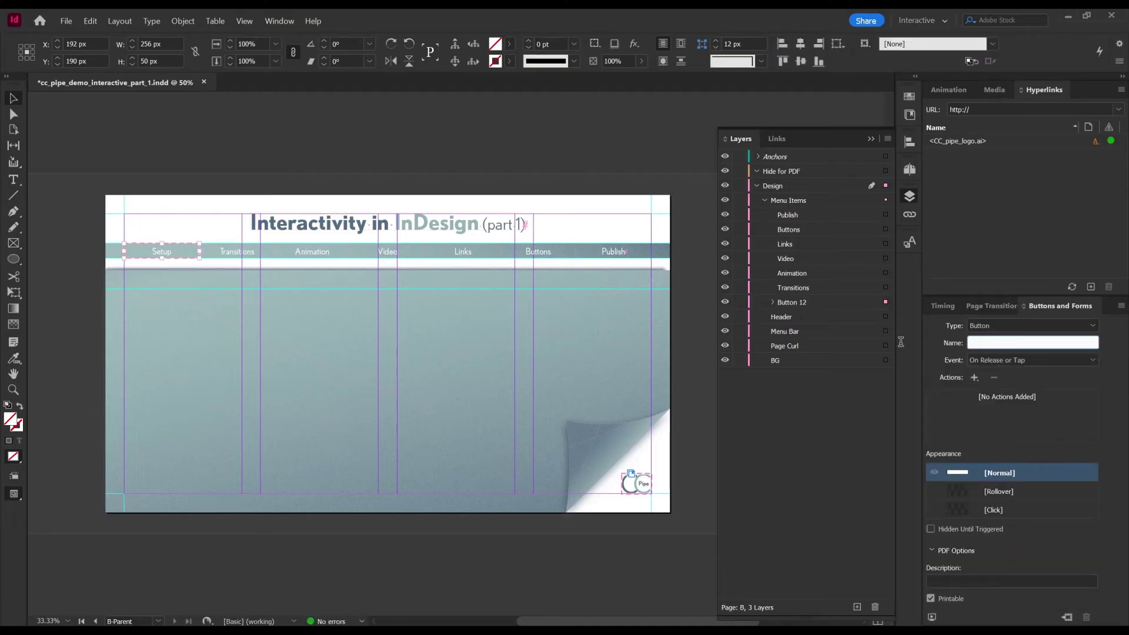
{"action": "type", "text": "Setup"}
{"action": "left_click", "coordinate": [974, 378]}
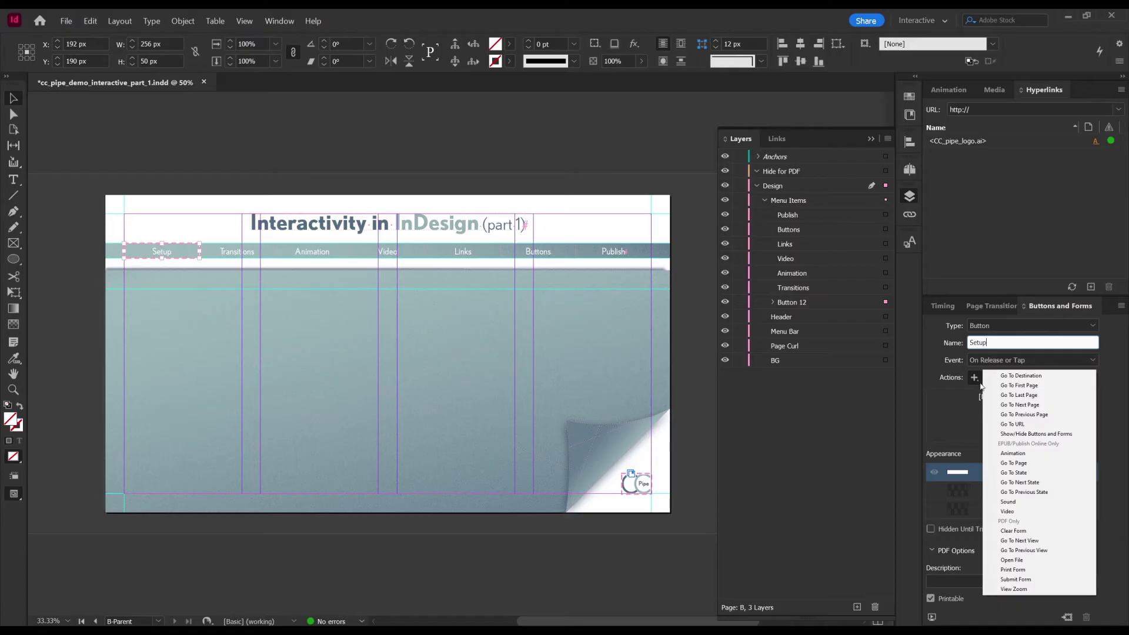
{"action": "left_click", "coordinate": [1021, 463]}
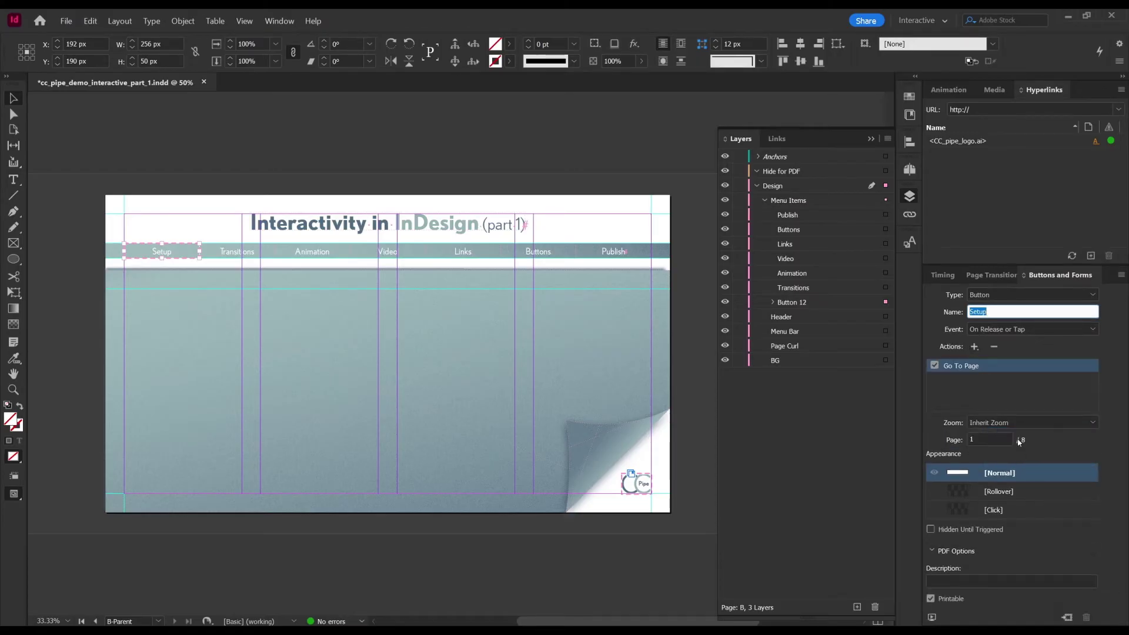
{"action": "left_click", "coordinate": [988, 440]}
{"action": "key", "text": "BackSpace"}
{"action": "type", "text": "2"}
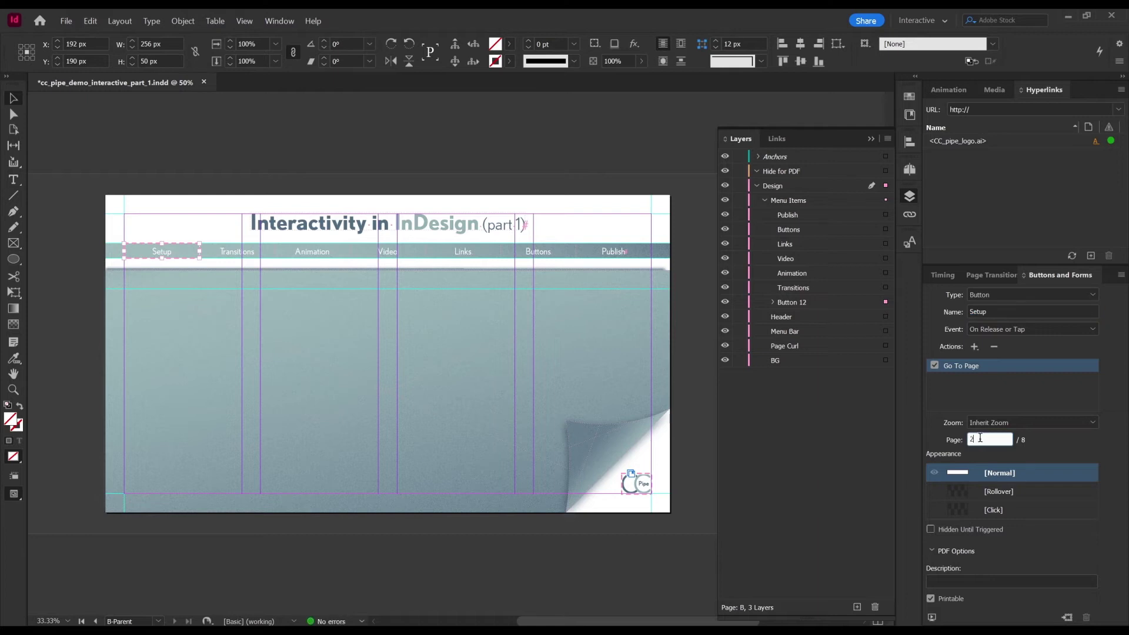
- Replace the Setup button's Go To Page action with a Go To Destination action
{"action": "left_click", "coordinate": [974, 347]}
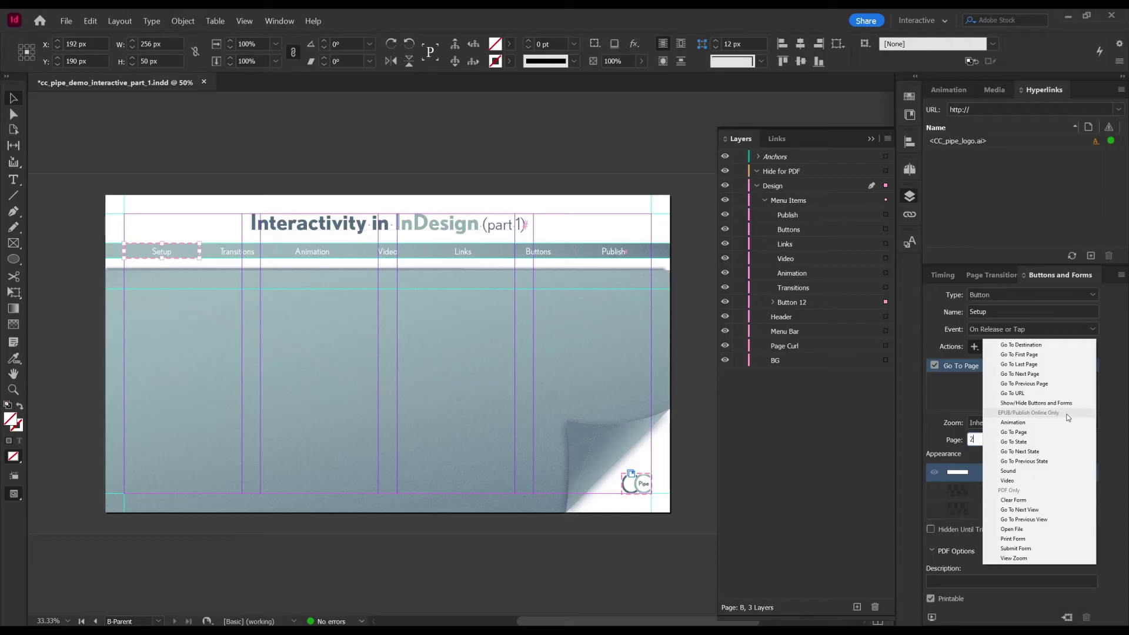
{"action": "left_click", "coordinate": [947, 378]}
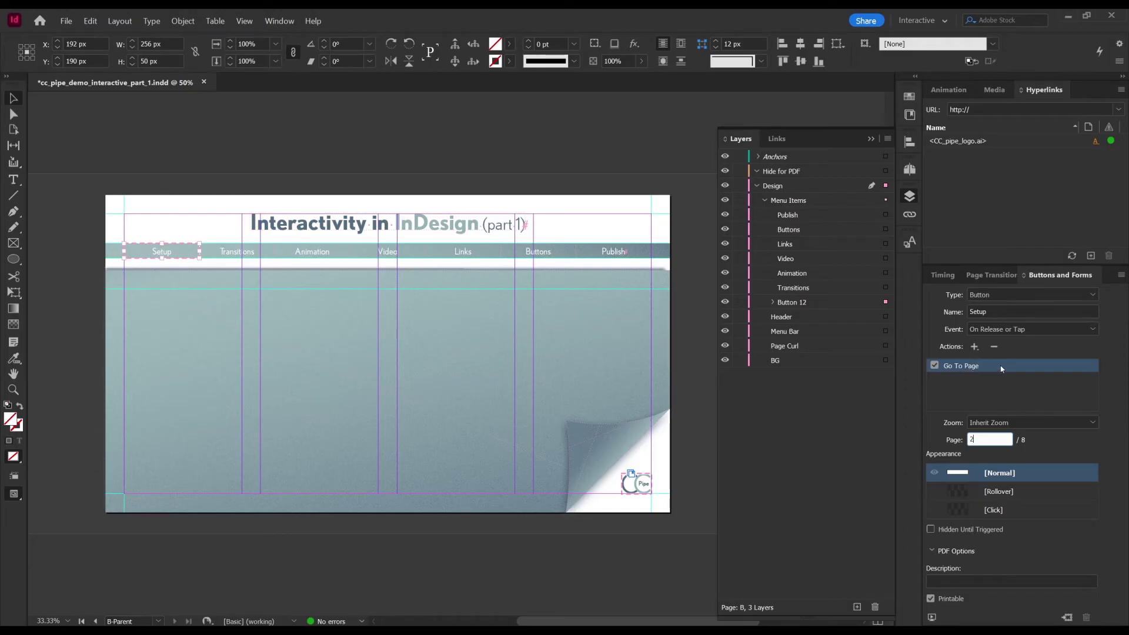
{"action": "left_click", "coordinate": [993, 346]}
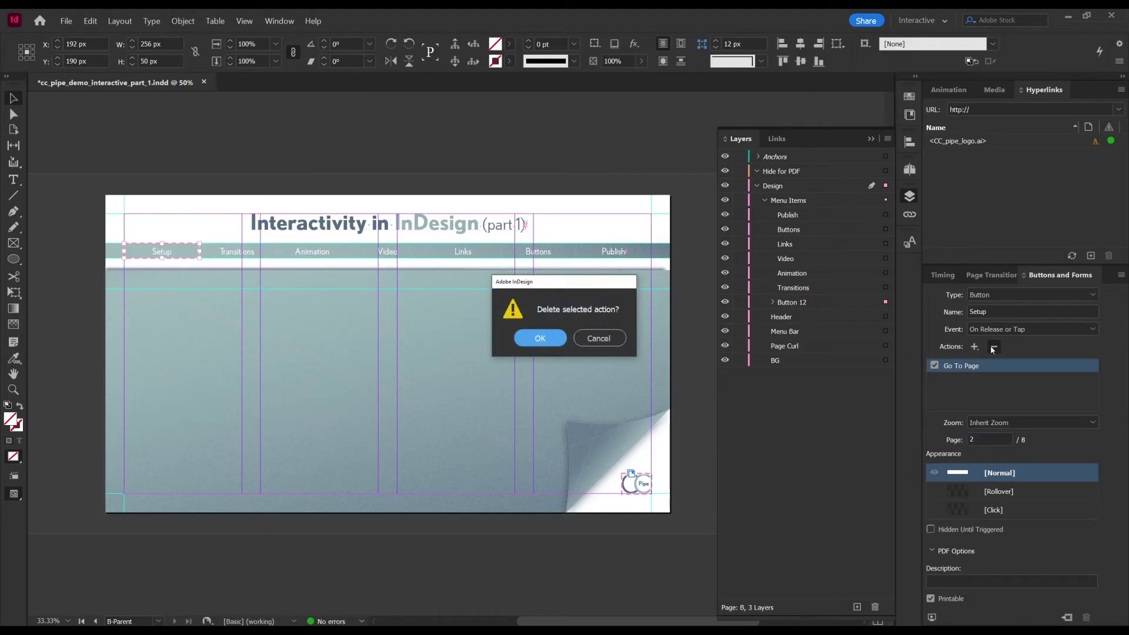
{"action": "left_click", "coordinate": [544, 340]}
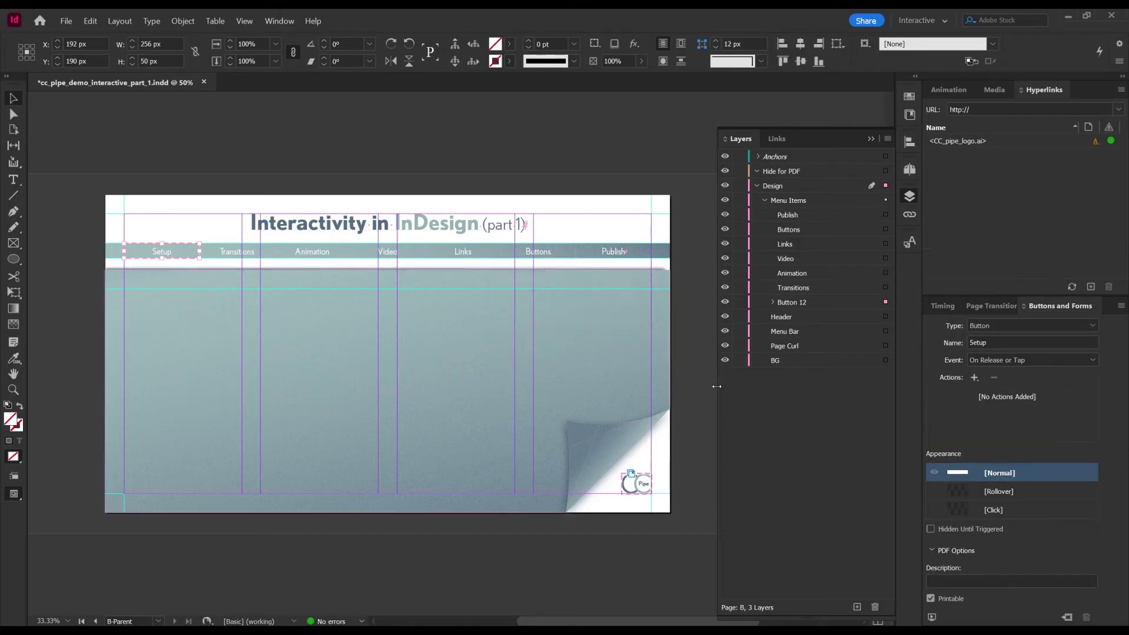
{"action": "left_click", "coordinate": [974, 378]}
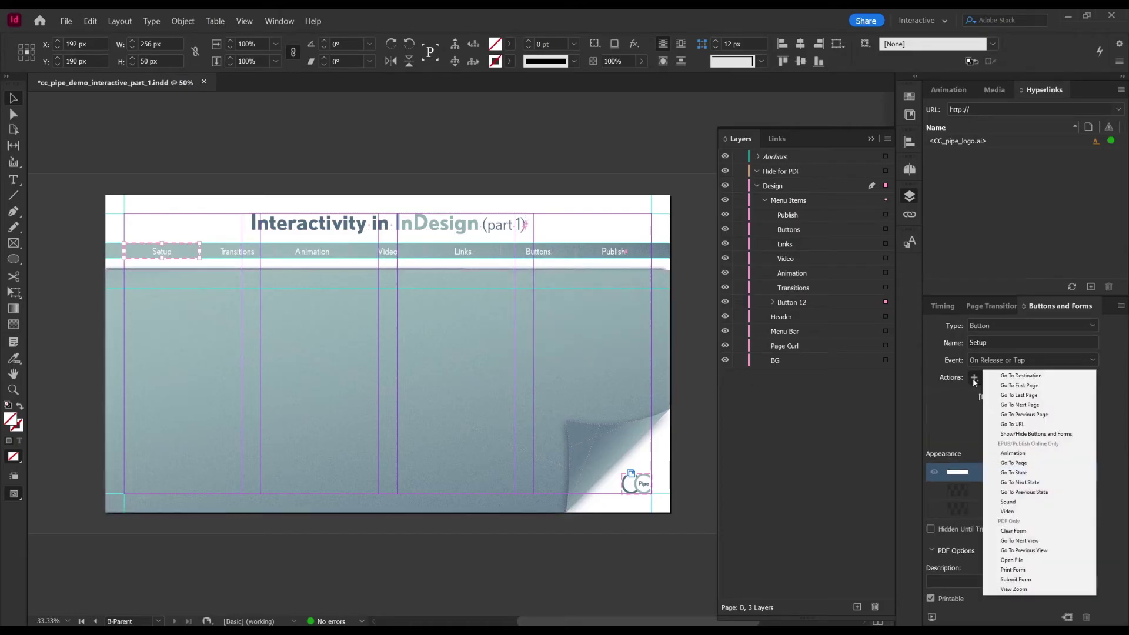
{"action": "left_click", "coordinate": [1020, 381]}
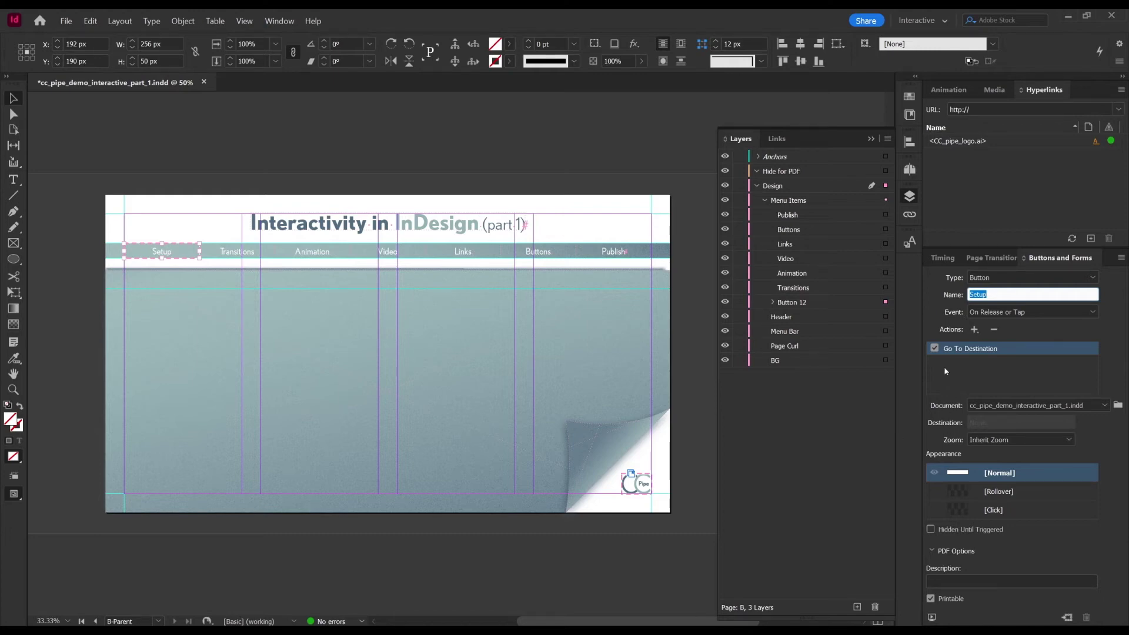
- Create a Page-type hyperlink destination for page 2 with the Fixed zoom setting, named with its page number
{"action": "left_click", "coordinate": [910, 169]}
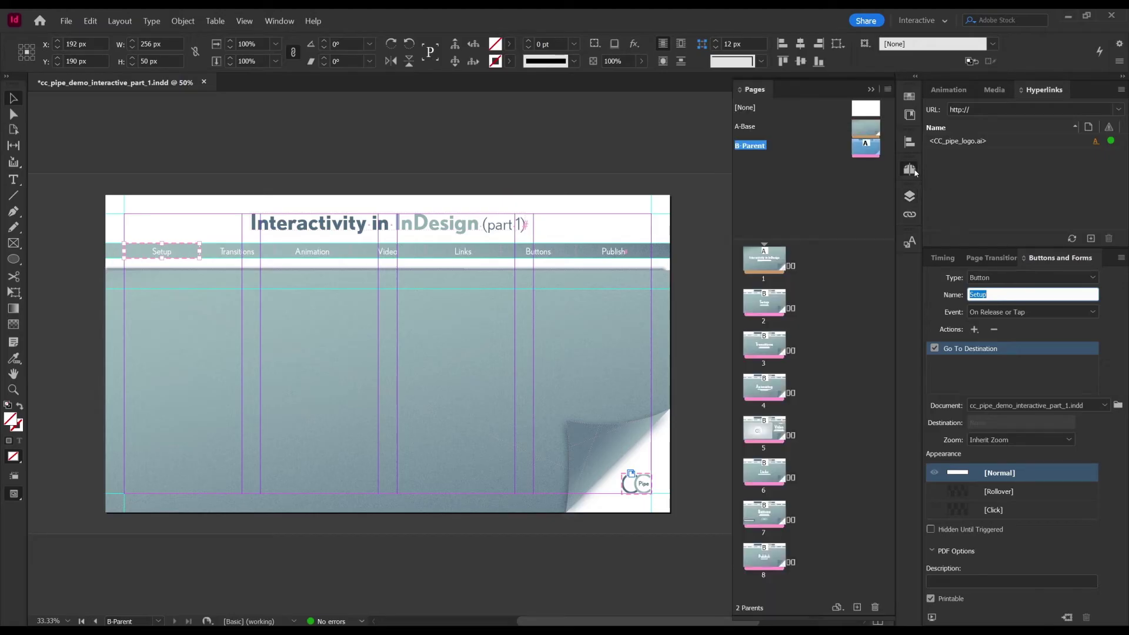
{"action": "double_click", "coordinate": [772, 305]}
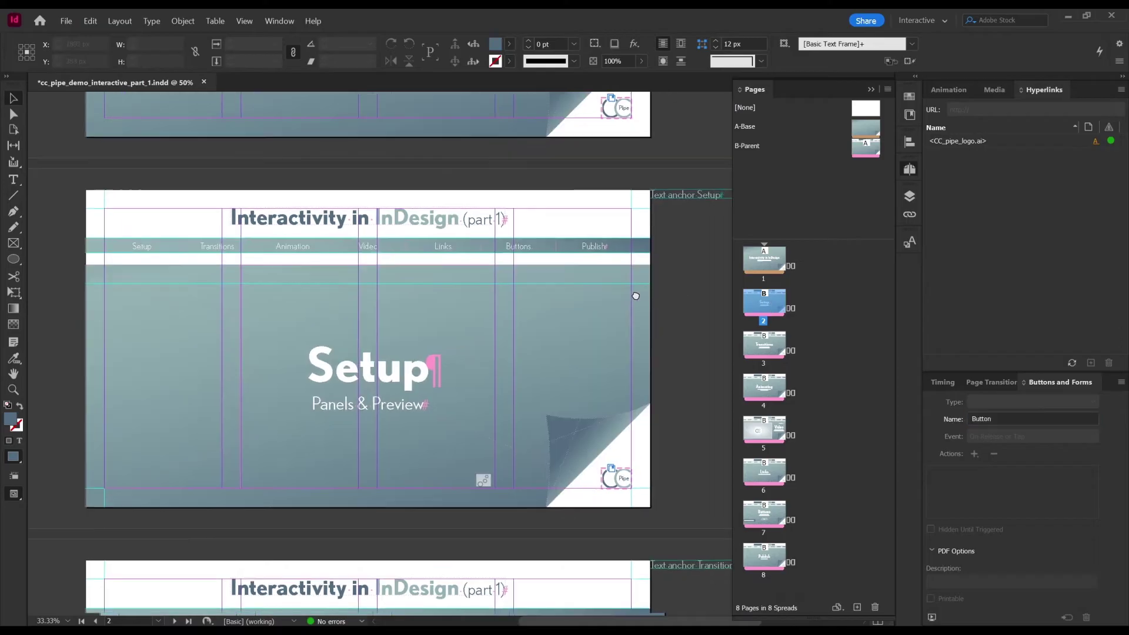
{"action": "left_click", "coordinate": [657, 193]}
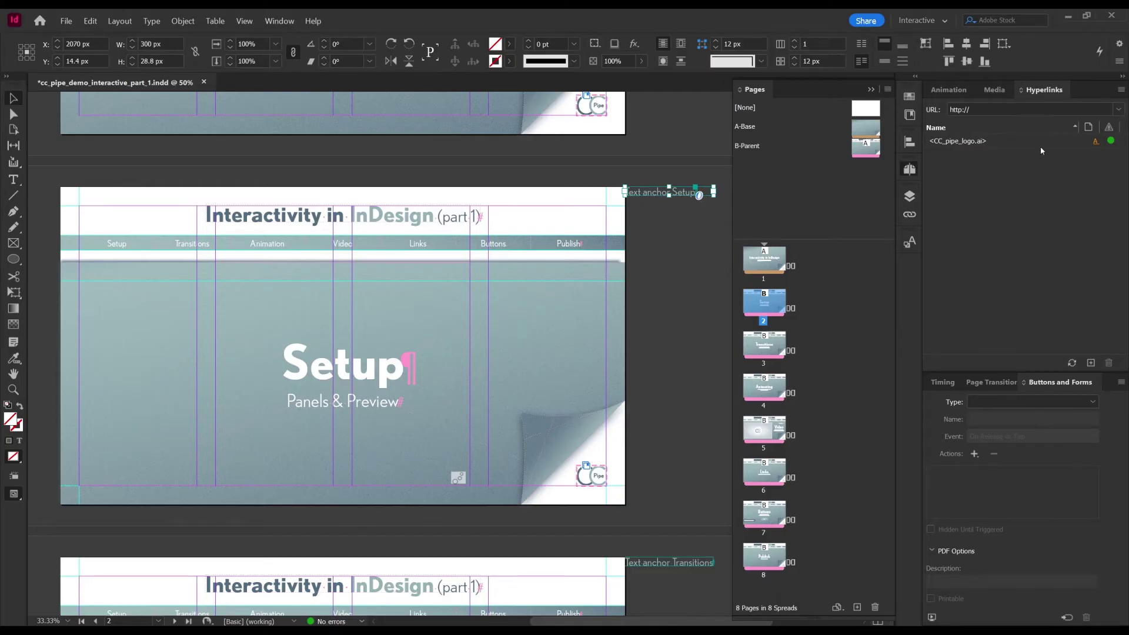
{"action": "left_click", "coordinate": [1121, 90]}
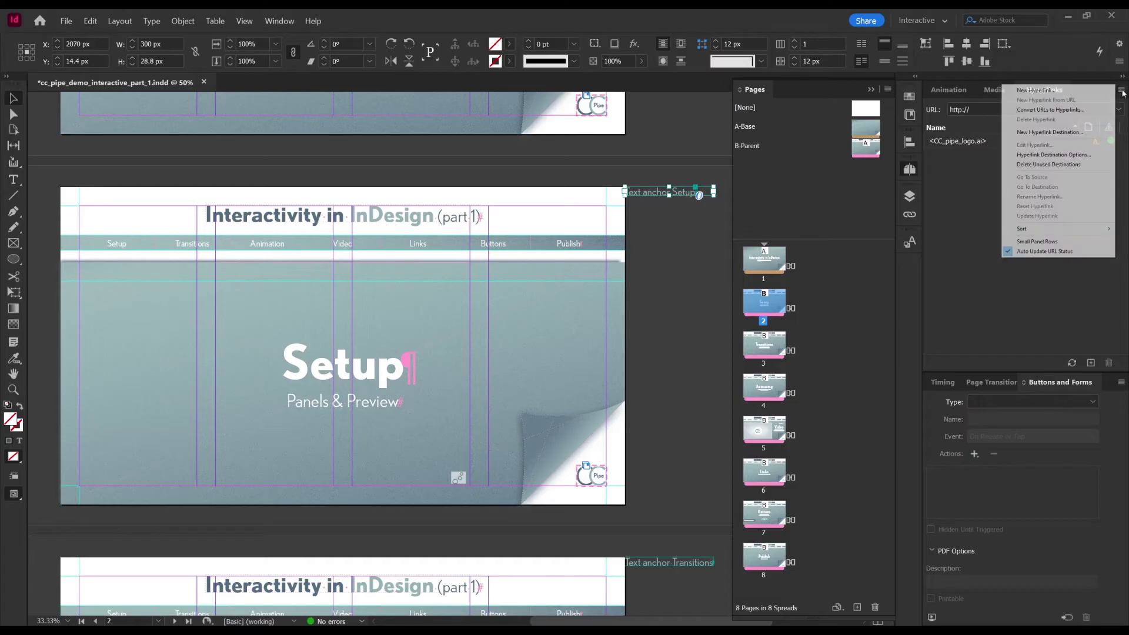
{"action": "left_click", "coordinate": [1059, 135]}
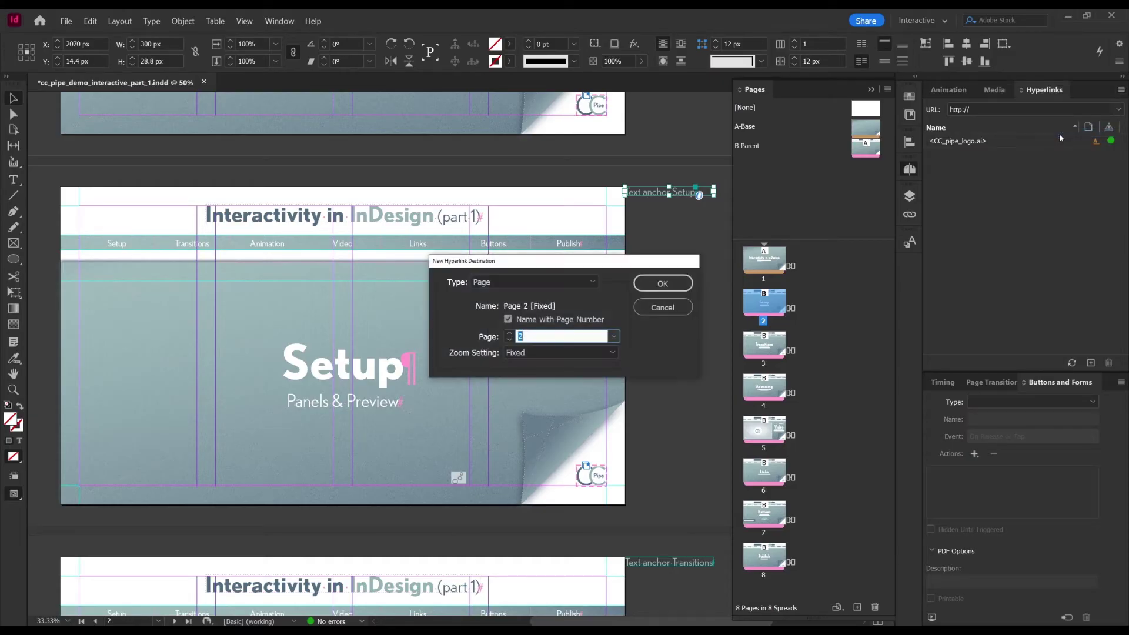
{"action": "left_click", "coordinate": [510, 284]}
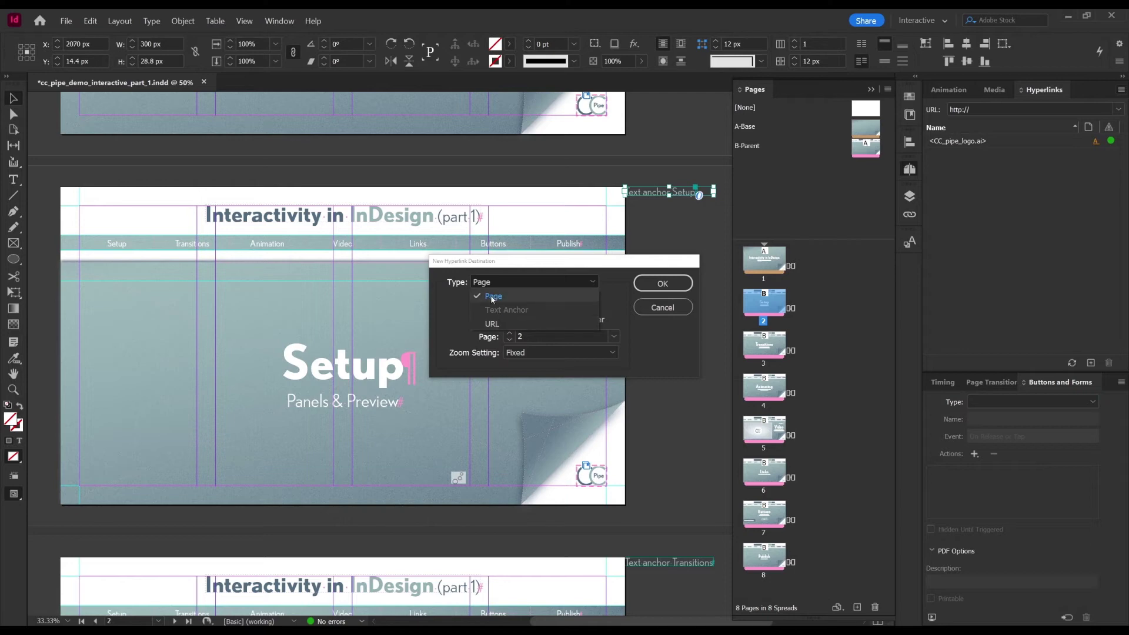
{"action": "left_click", "coordinate": [492, 297]}
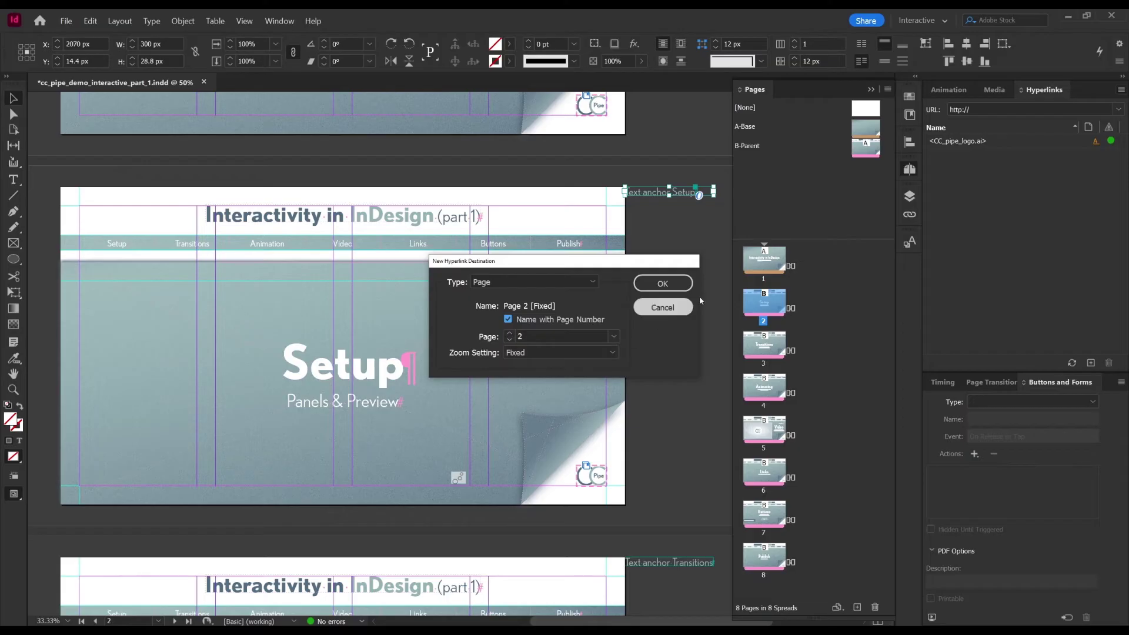
{"action": "left_click", "coordinate": [672, 286]}
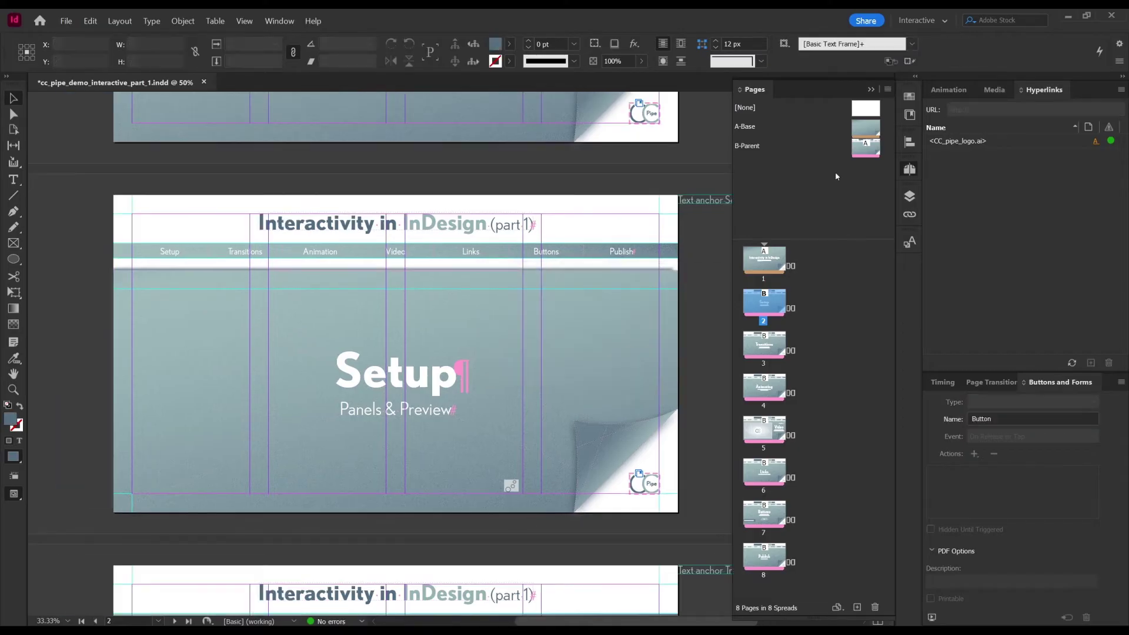
- Set the destination of the Setup button on the B-Parent page to Page 2 [Fixed]
{"action": "double_click", "coordinate": [861, 154]}
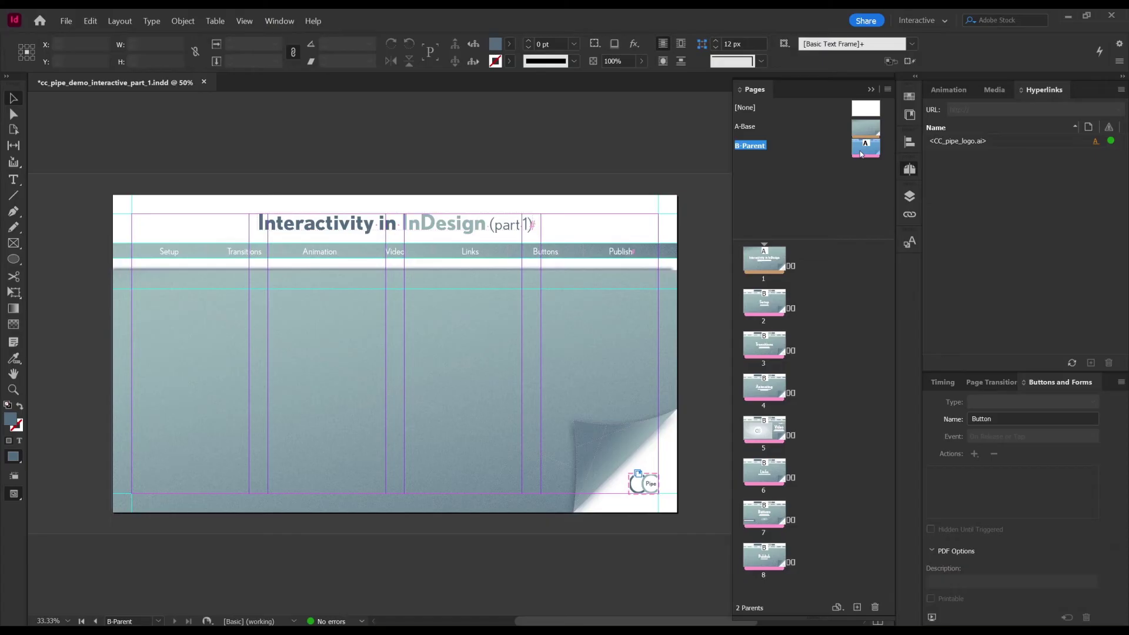
{"action": "left_click", "coordinate": [909, 196]}
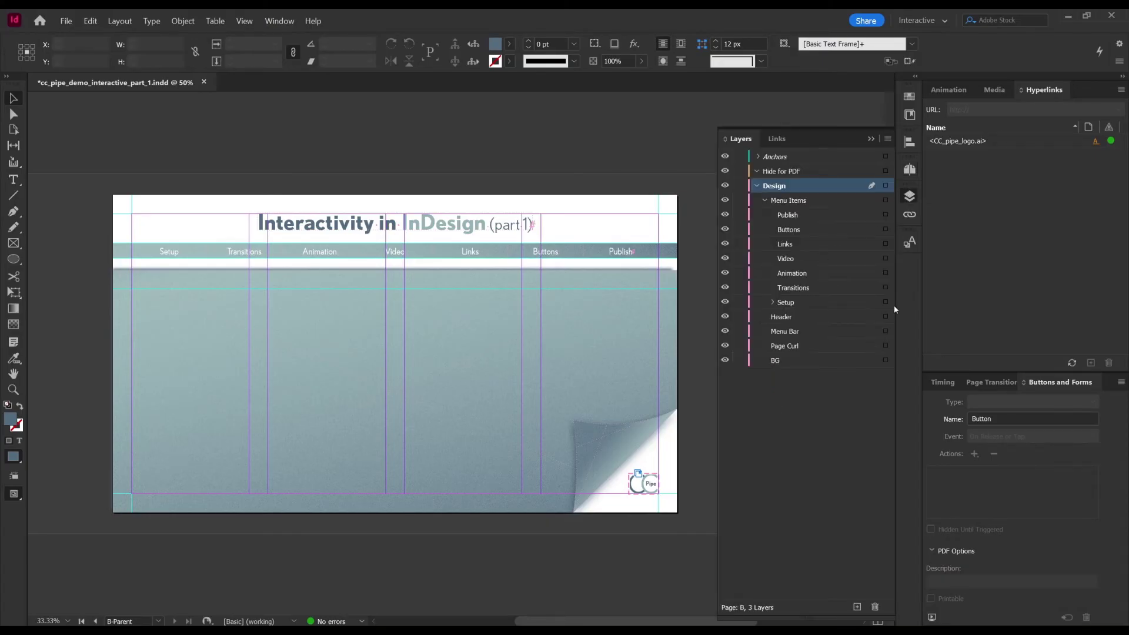
{"action": "left_click", "coordinate": [885, 302]}
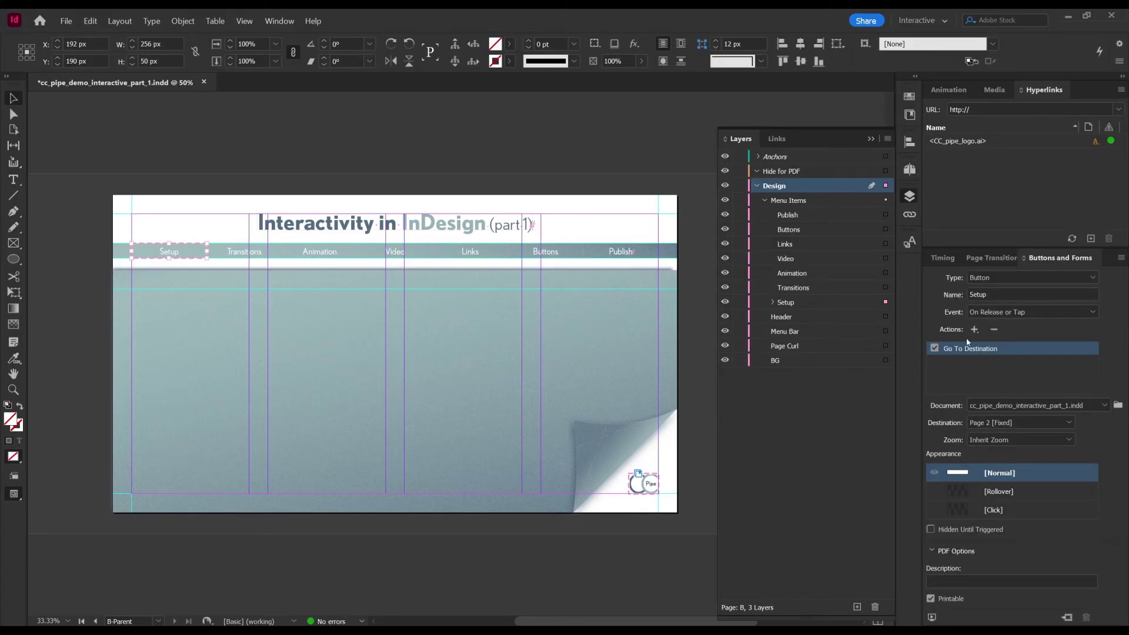
{"action": "left_click", "coordinate": [995, 423]}
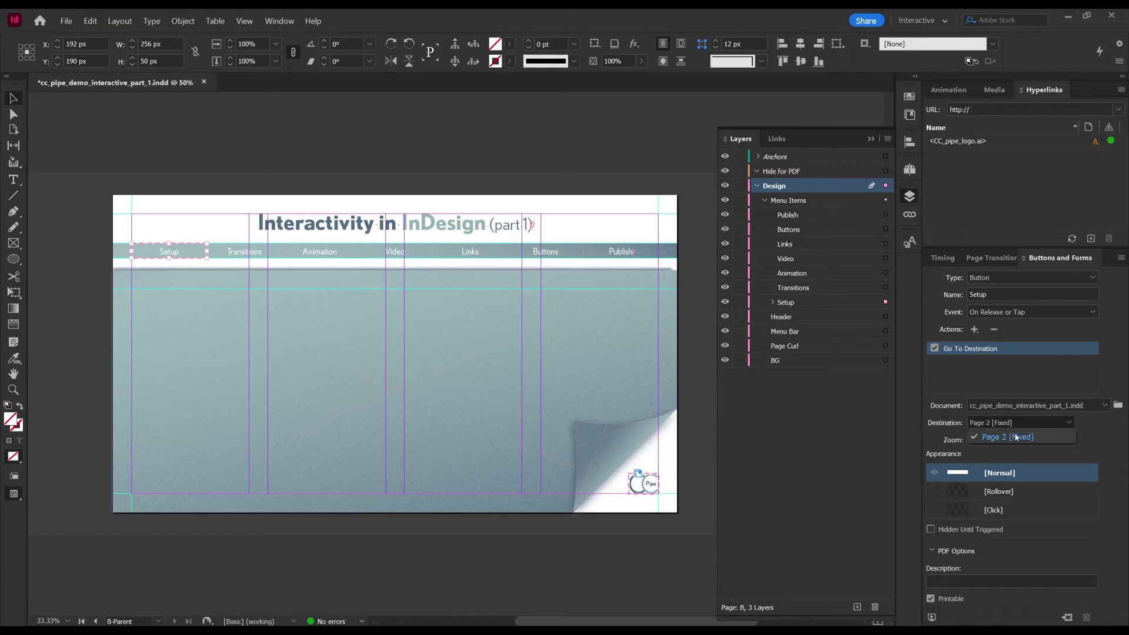
{"action": "left_click", "coordinate": [1008, 438]}
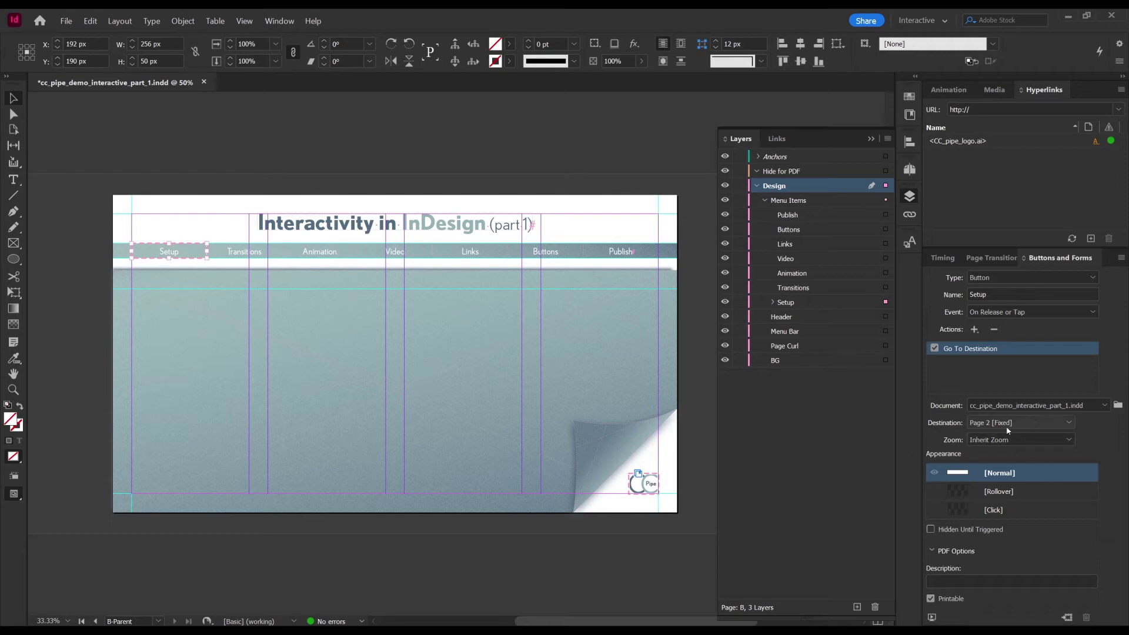
- Add a Rollover appearance to the Setup button and apply the Bold character style to its text in that state
{"action": "key", "text": "ctrl+equal"}
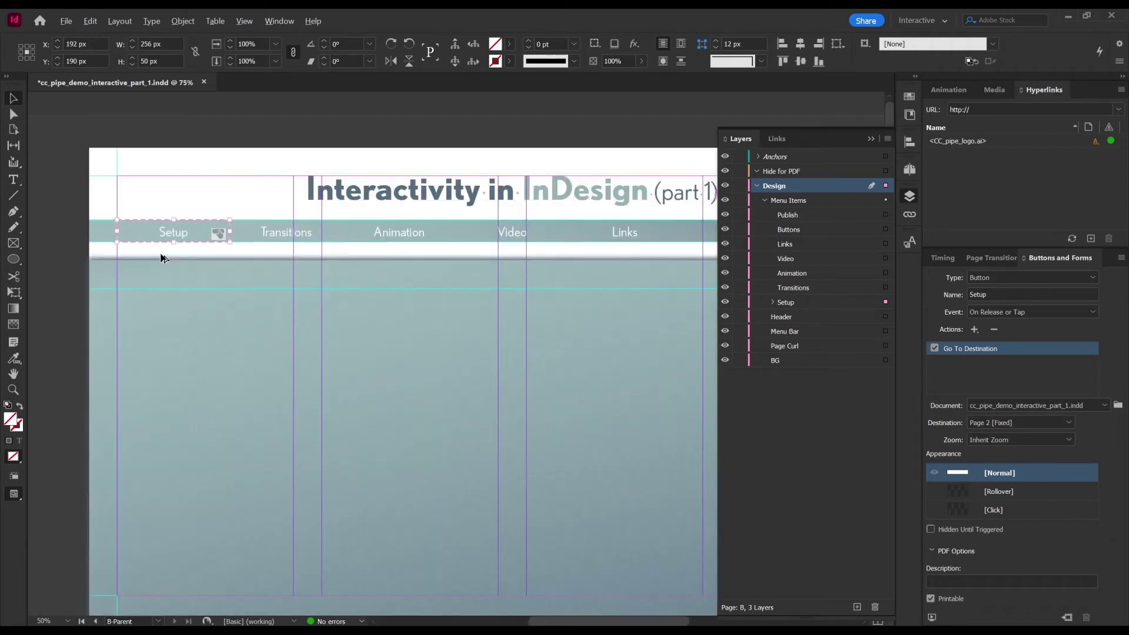
{"action": "scroll", "coordinate": [176, 266], "scroll_direction": "left", "scroll_amount": 3}
{"action": "left_click", "coordinate": [772, 301]}
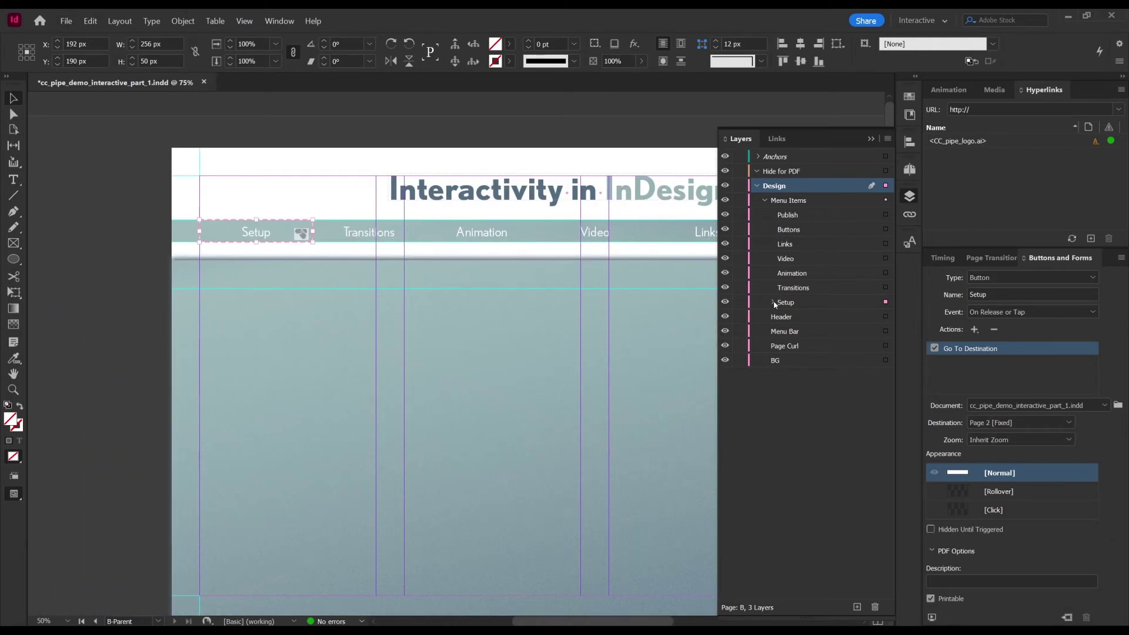
{"action": "left_click", "coordinate": [780, 317]}
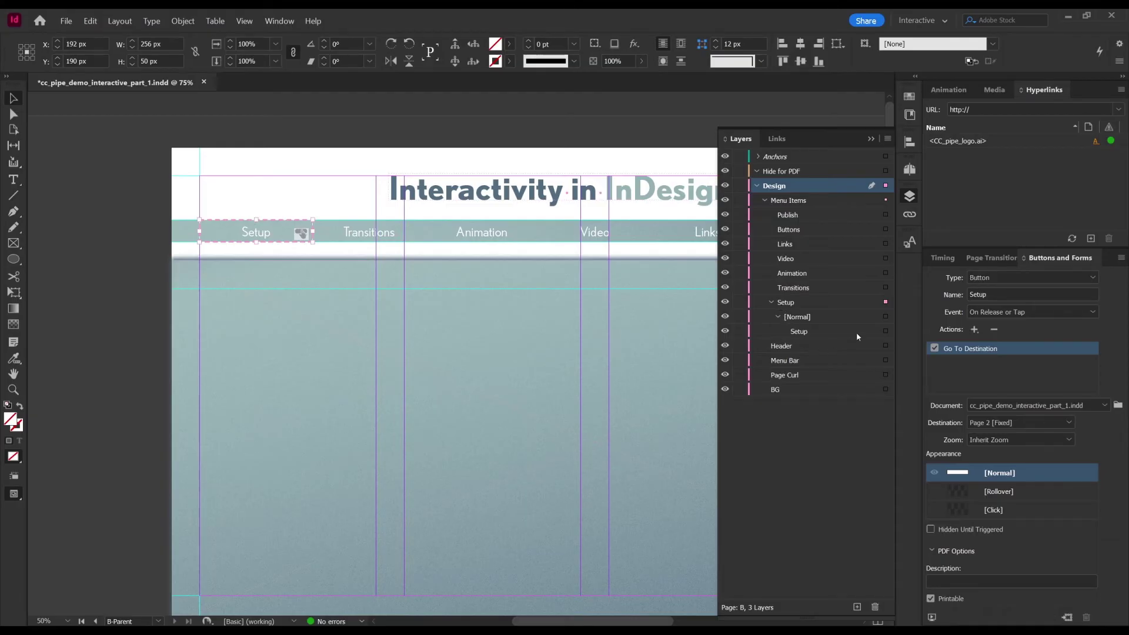
{"action": "left_click", "coordinate": [1008, 493]}
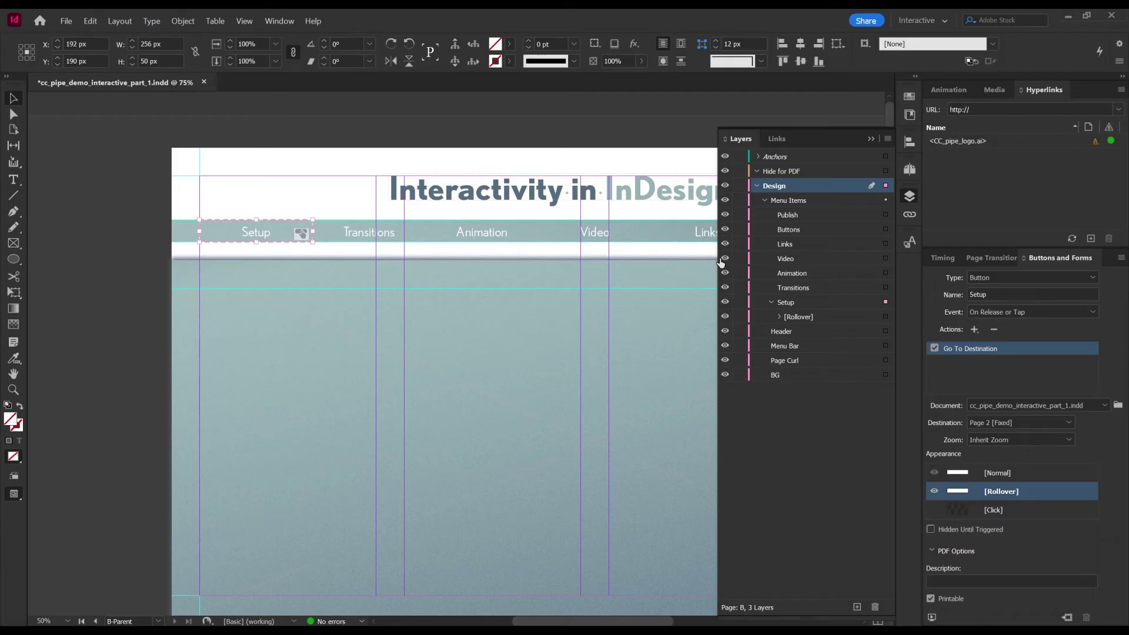
{"action": "left_click", "coordinate": [779, 317]}
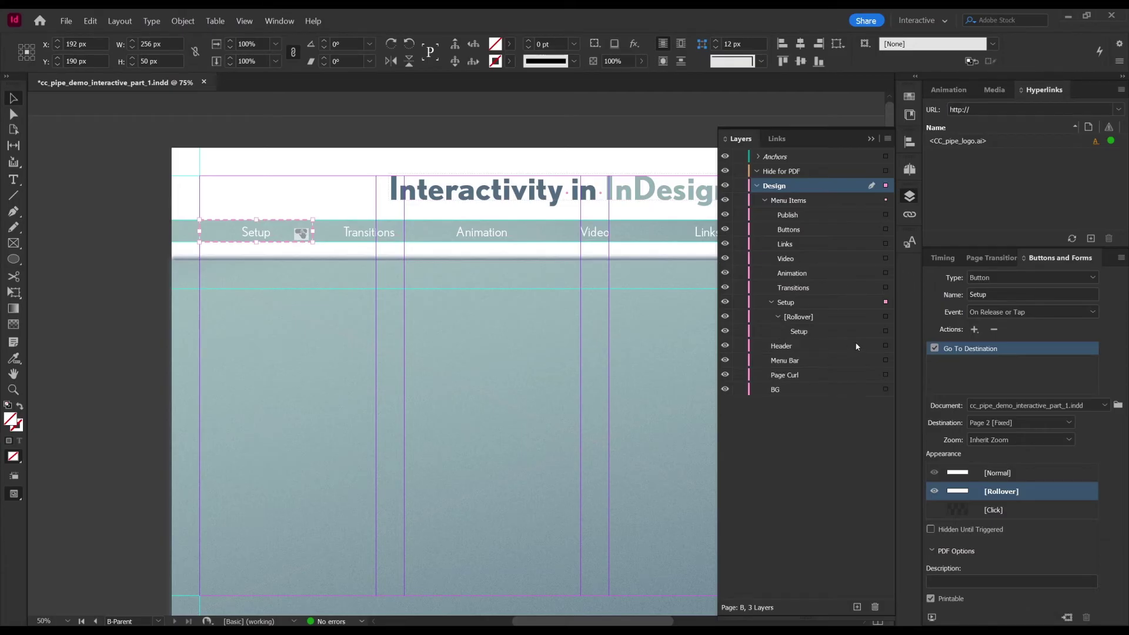
{"action": "left_click", "coordinate": [886, 332]}
{"action": "left_click", "coordinate": [909, 242]}
{"action": "left_click", "coordinate": [765, 200]}
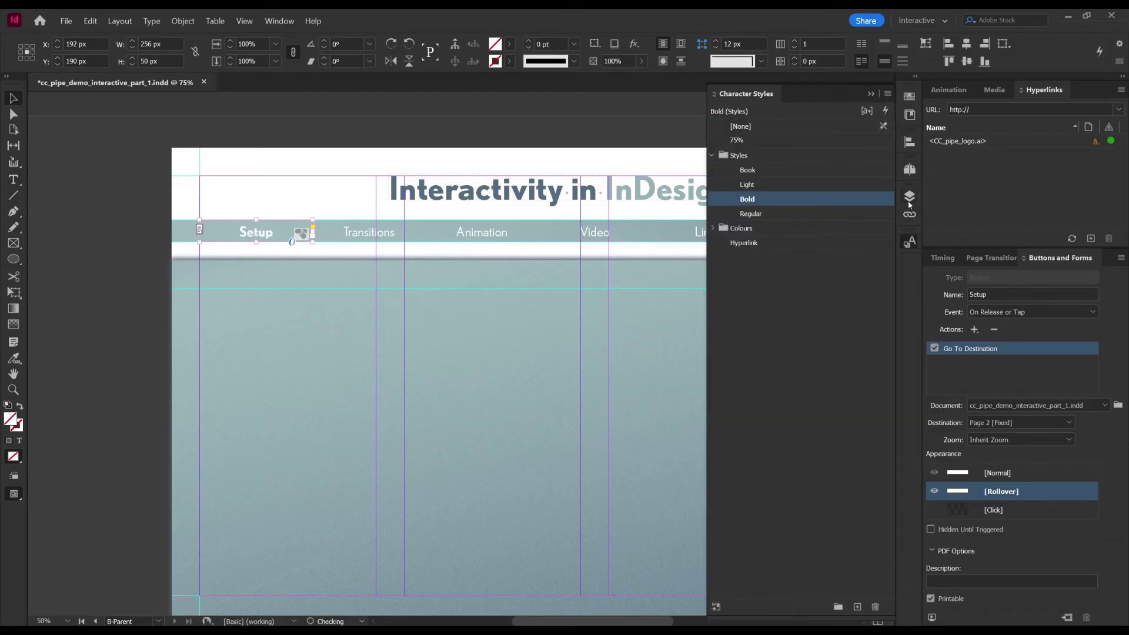
{"action": "left_click", "coordinate": [910, 242]}
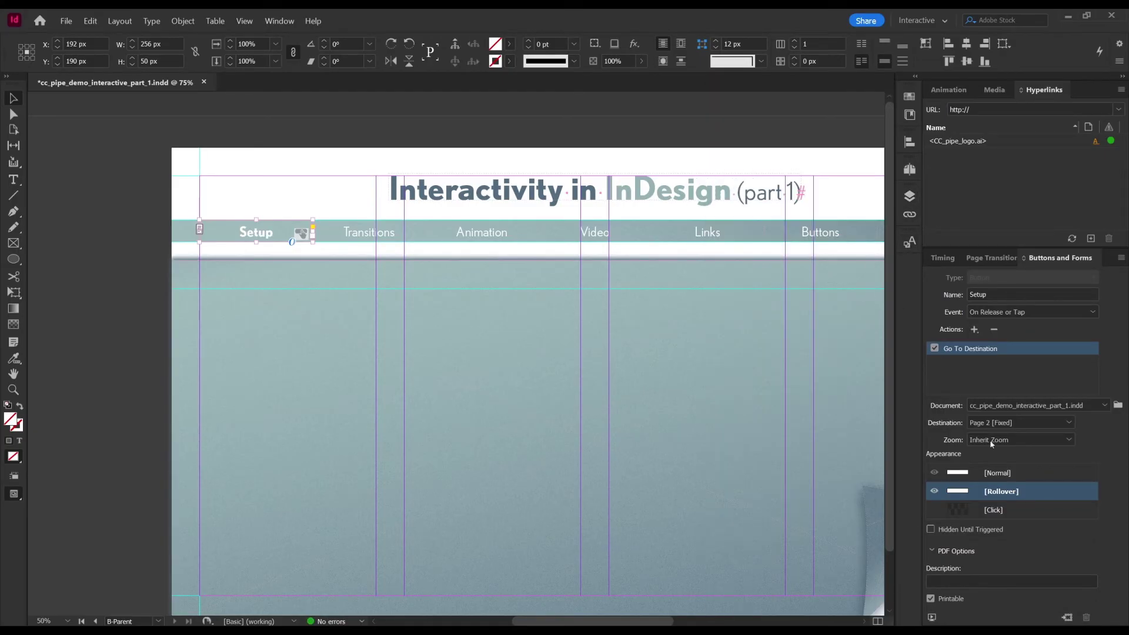
- Compare the Setup button's Normal and Rollover appearances up close, ending on Normal
{"action": "left_click", "coordinate": [979, 473]}
{"action": "left_click", "coordinate": [982, 491]}
{"action": "left_click", "coordinate": [980, 475]}
{"action": "left_click", "coordinate": [985, 491]}
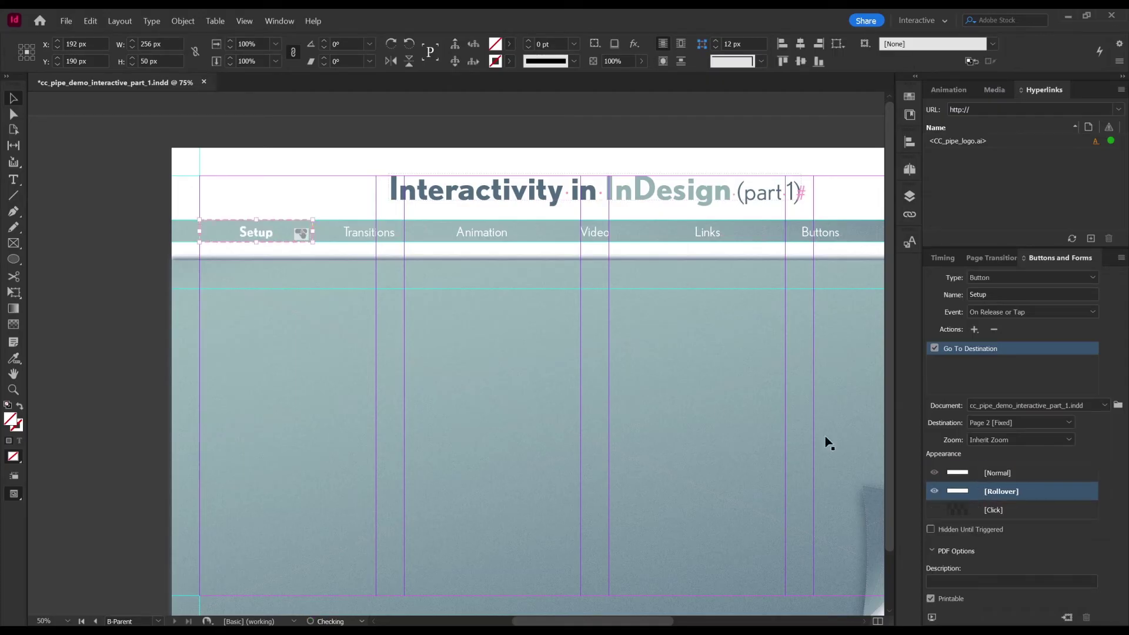
{"action": "scroll", "coordinate": [232, 209], "scroll_direction": "up", "scroll_amount": 2}
{"action": "left_click", "coordinate": [995, 477]}
{"action": "key", "text": "Down"}
{"action": "key", "text": "Up"}
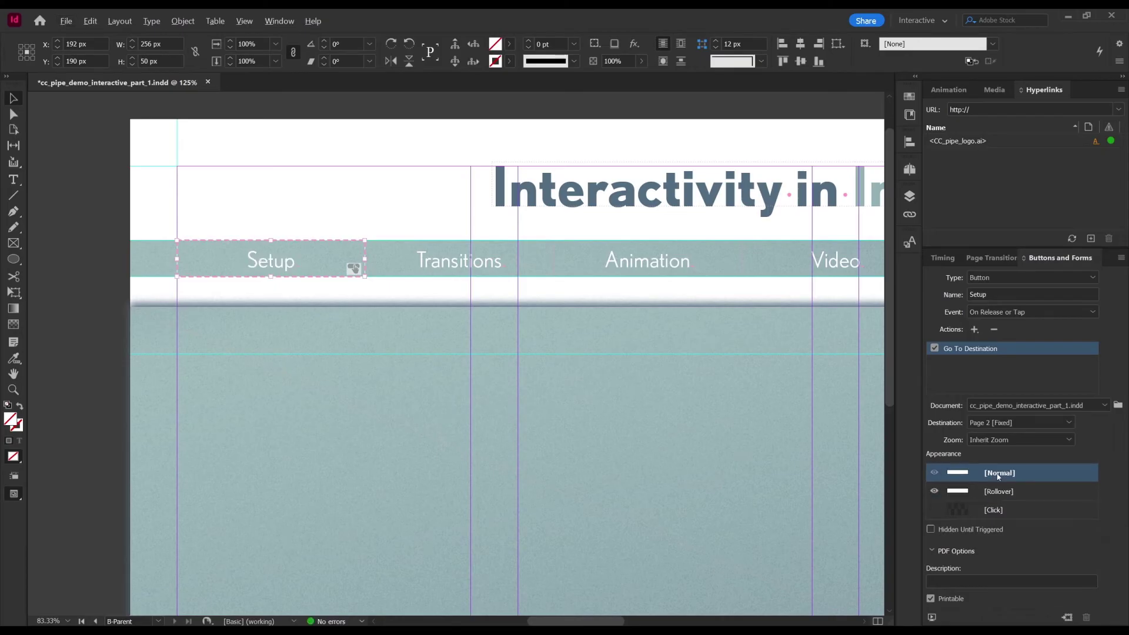
- Open page 2 in the EPUB Interactivity Preview and test the Setup button in the menu bar
{"action": "key", "text": "ctrl+shift+Return"}
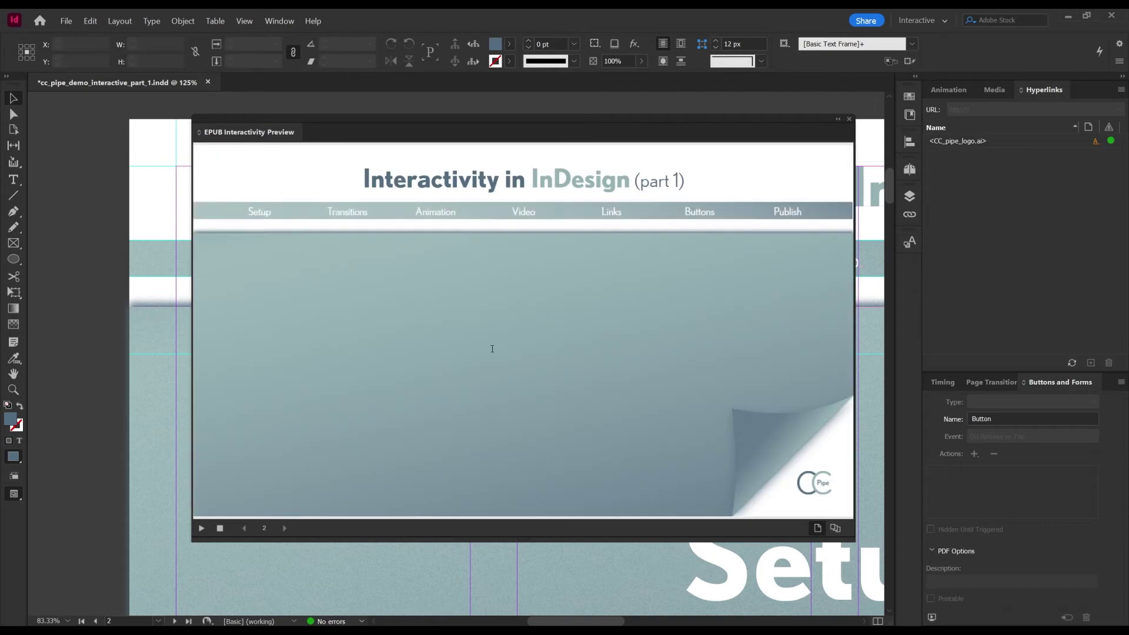
{"action": "left_click", "coordinate": [259, 212]}
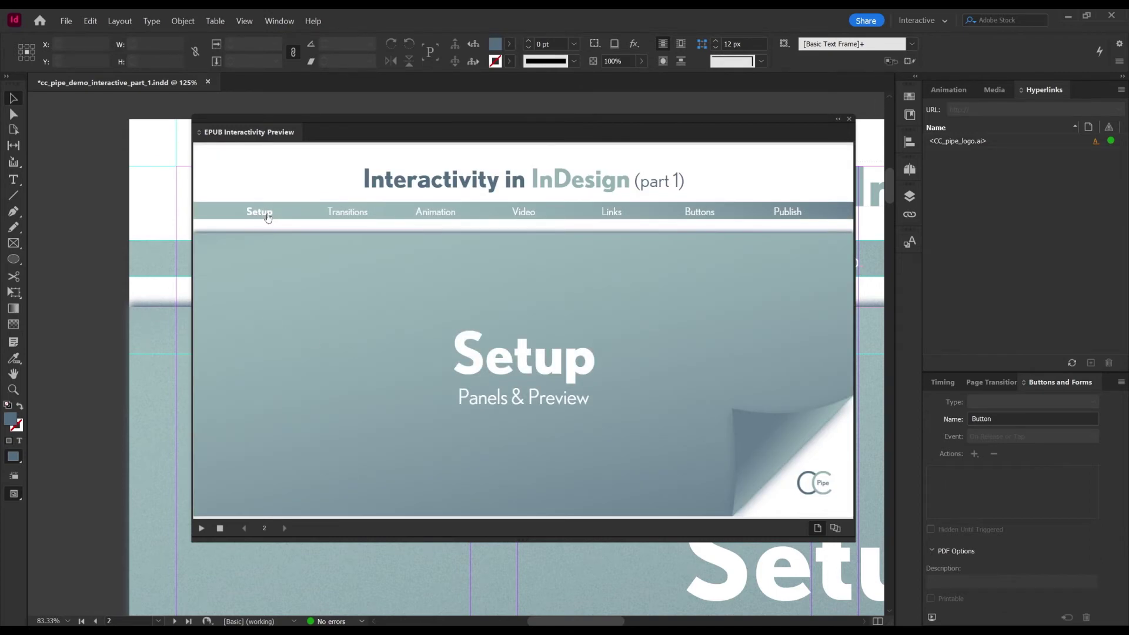
- Close the preview and, on page 7, hide the Hide button frame that covers the Show frame
{"action": "left_click", "coordinate": [848, 120]}
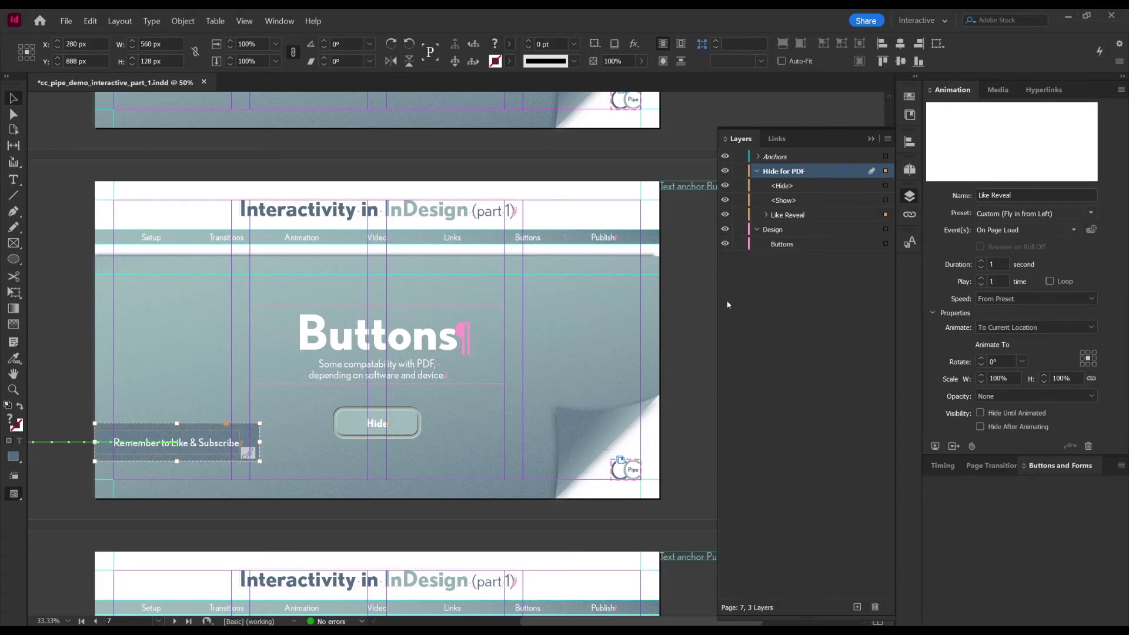
{"action": "left_click", "coordinate": [415, 428]}
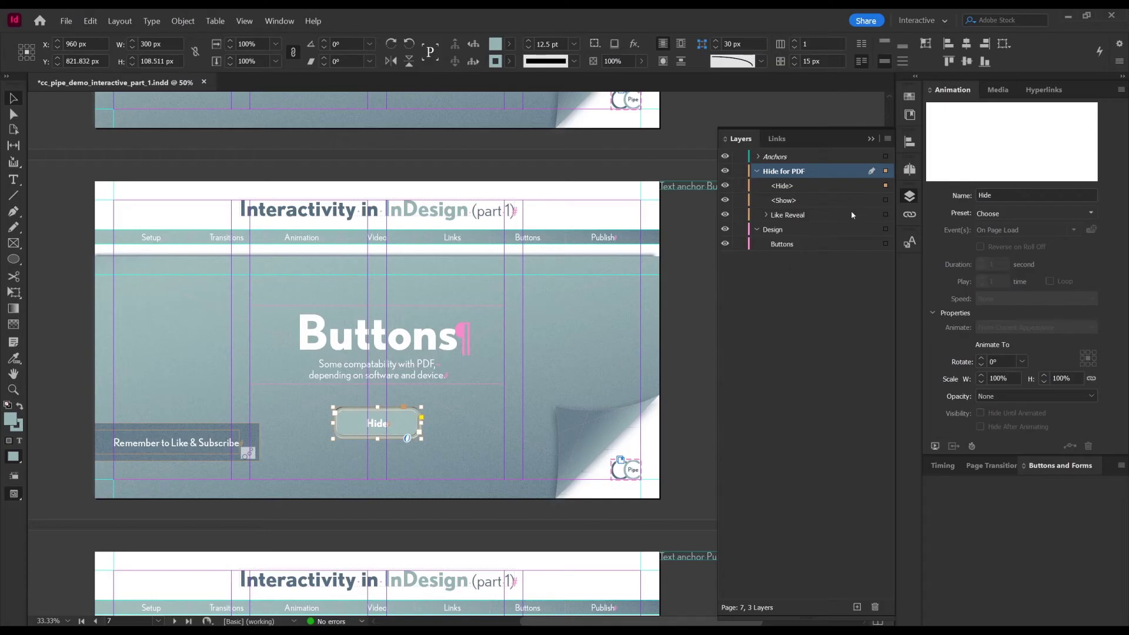
{"action": "left_click", "coordinate": [886, 201]}
{"action": "left_click", "coordinate": [886, 185]}
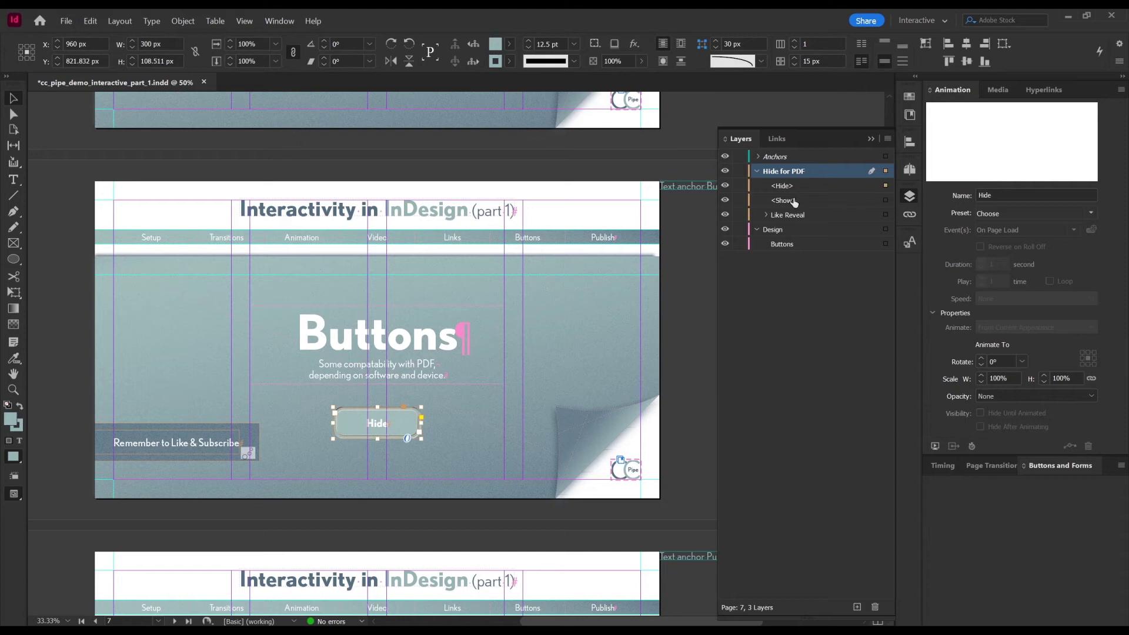
{"action": "left_click", "coordinate": [725, 186]}
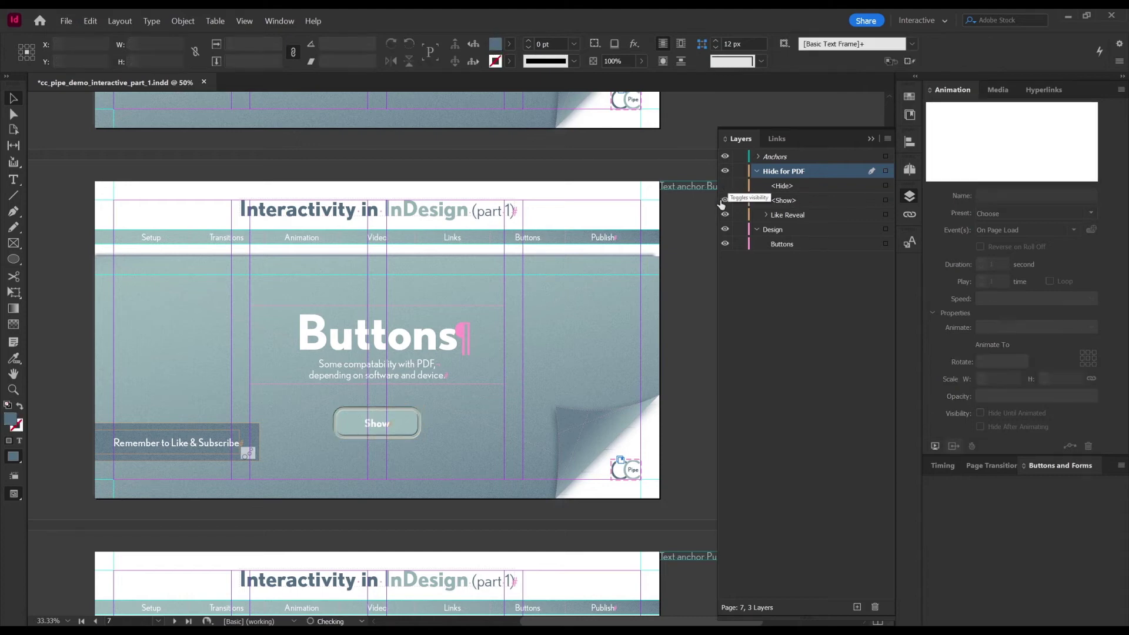
- Convert the Show frame on page 7 into a button named "Show Slide in"
{"action": "left_click", "coordinate": [885, 201]}
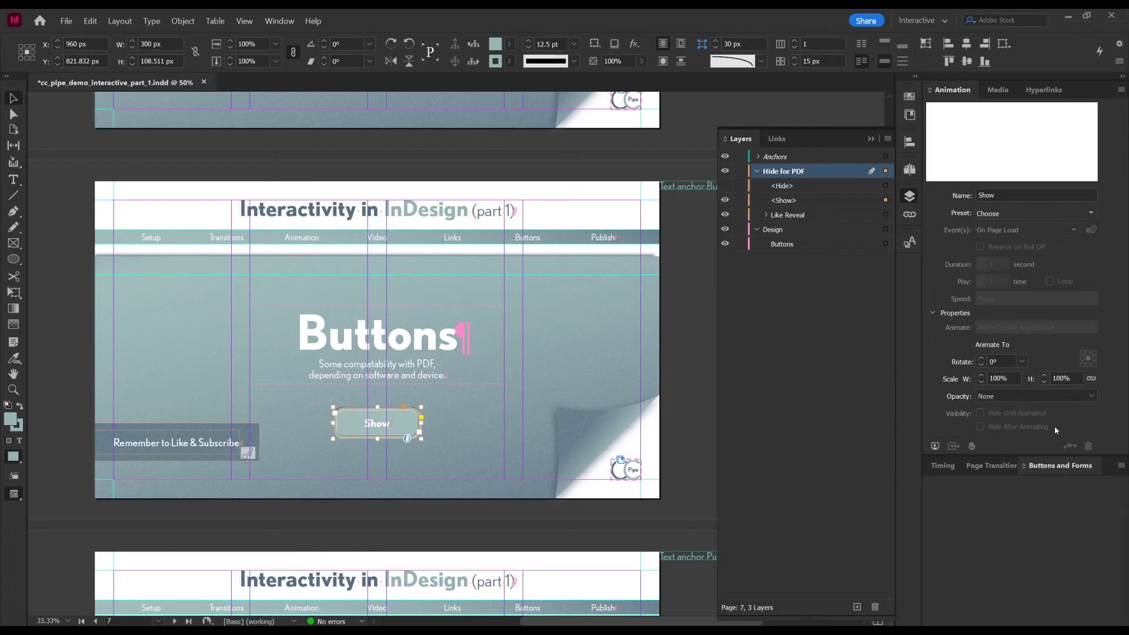
{"action": "left_click", "coordinate": [1057, 467]}
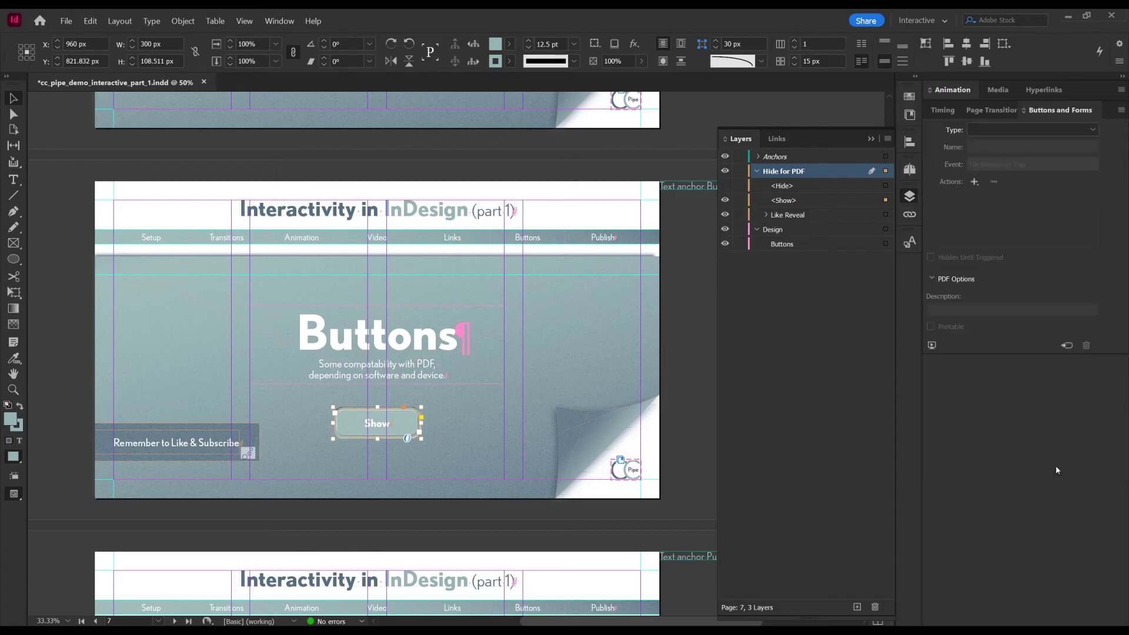
{"action": "left_click", "coordinate": [1040, 129]}
{"action": "left_click", "coordinate": [1021, 146]}
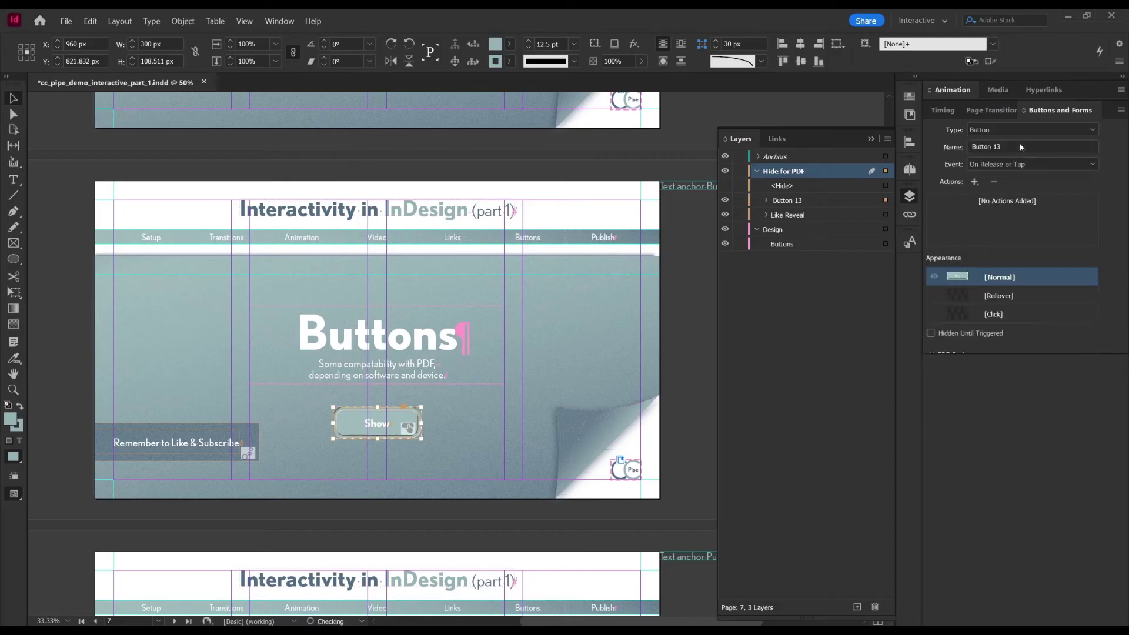
{"action": "left_click", "coordinate": [1009, 146]}
{"action": "double_click", "coordinate": [1009, 146]}
{"action": "type", "text": "Show Side in"}
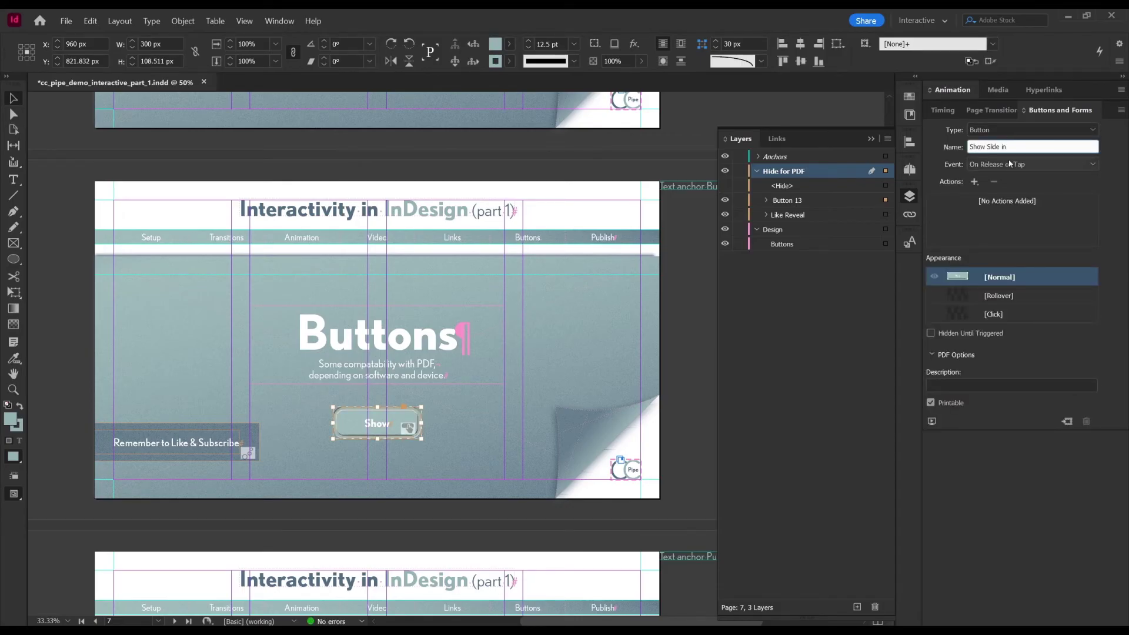
- Add an Animation action to the Show Slide in button that targets Like Reveal with the Play option
{"action": "left_click", "coordinate": [974, 182]}
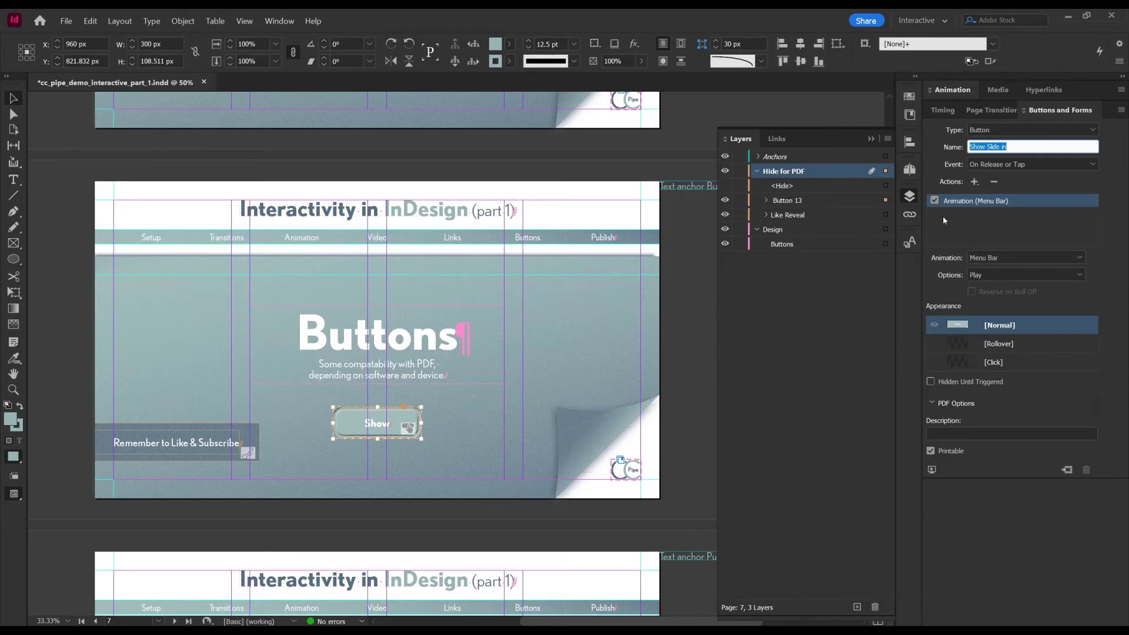
{"action": "left_click", "coordinate": [992, 259]}
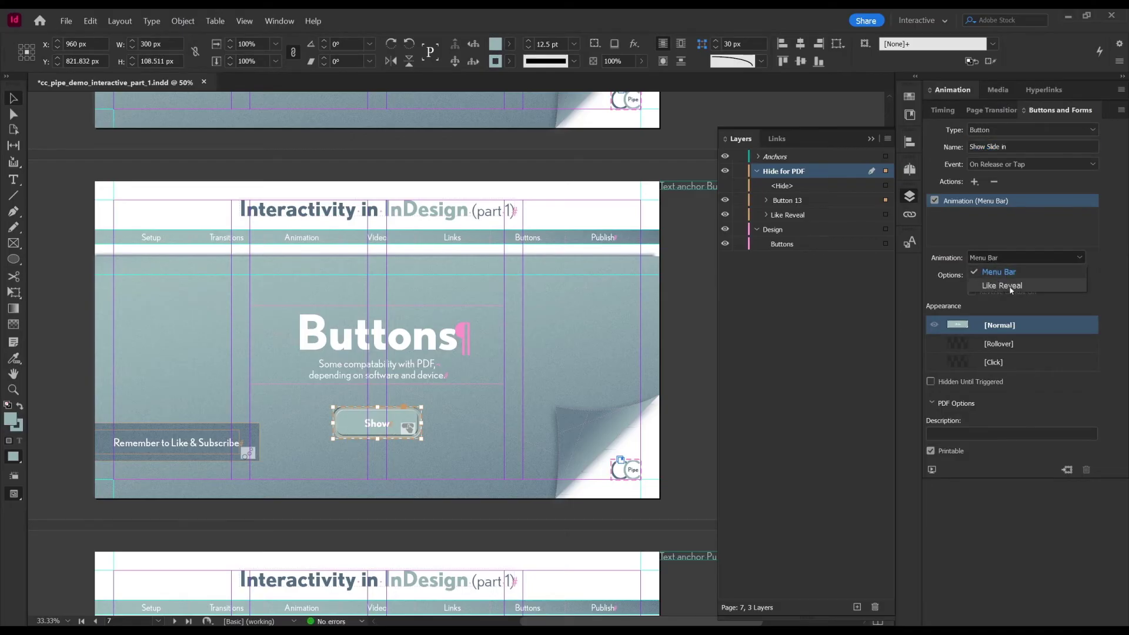
{"action": "left_click", "coordinate": [1008, 286]}
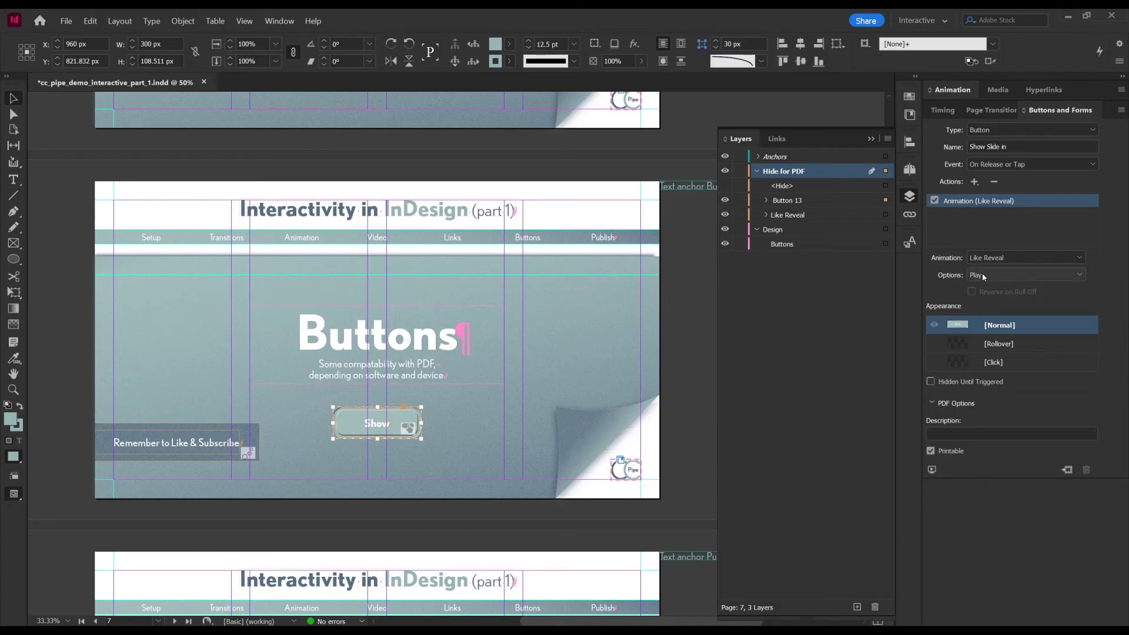
{"action": "left_click", "coordinate": [981, 273]}
{"action": "left_click", "coordinate": [974, 277]}
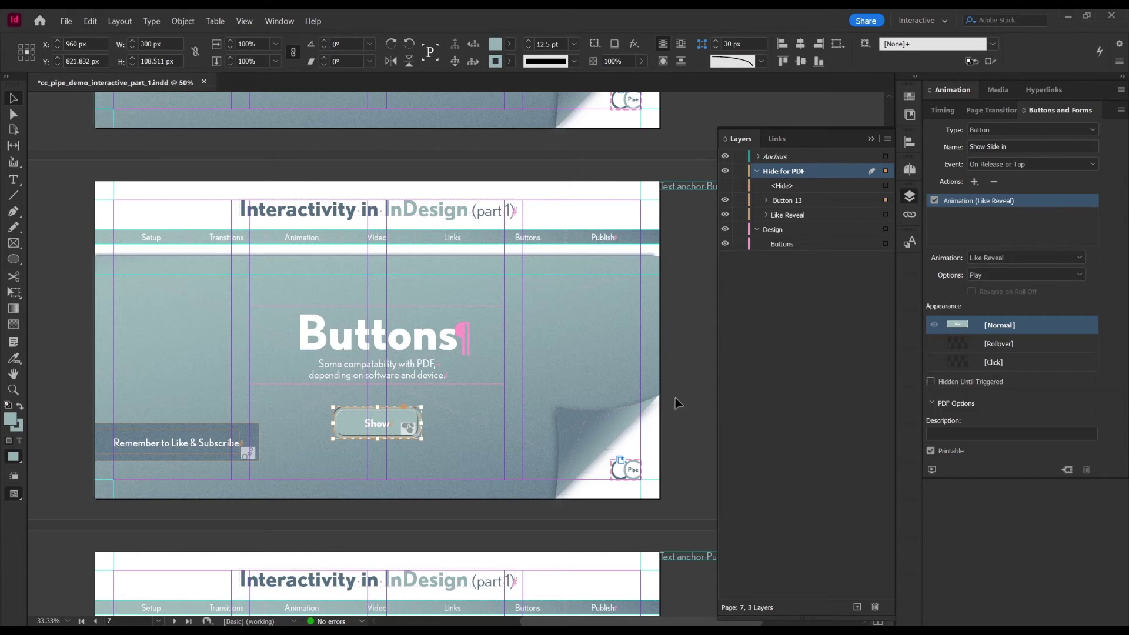
- Remove the On Page Load event from the Like Reveal animation so only the button event triggers it
{"action": "left_click", "coordinate": [179, 446]}
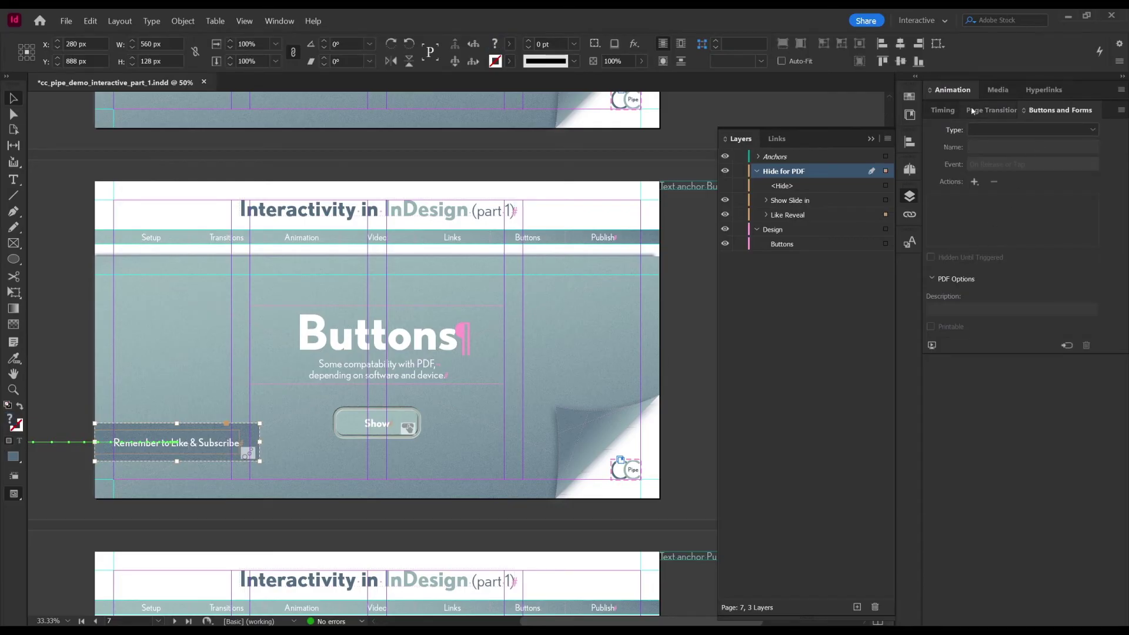
{"action": "left_click", "coordinate": [963, 90]}
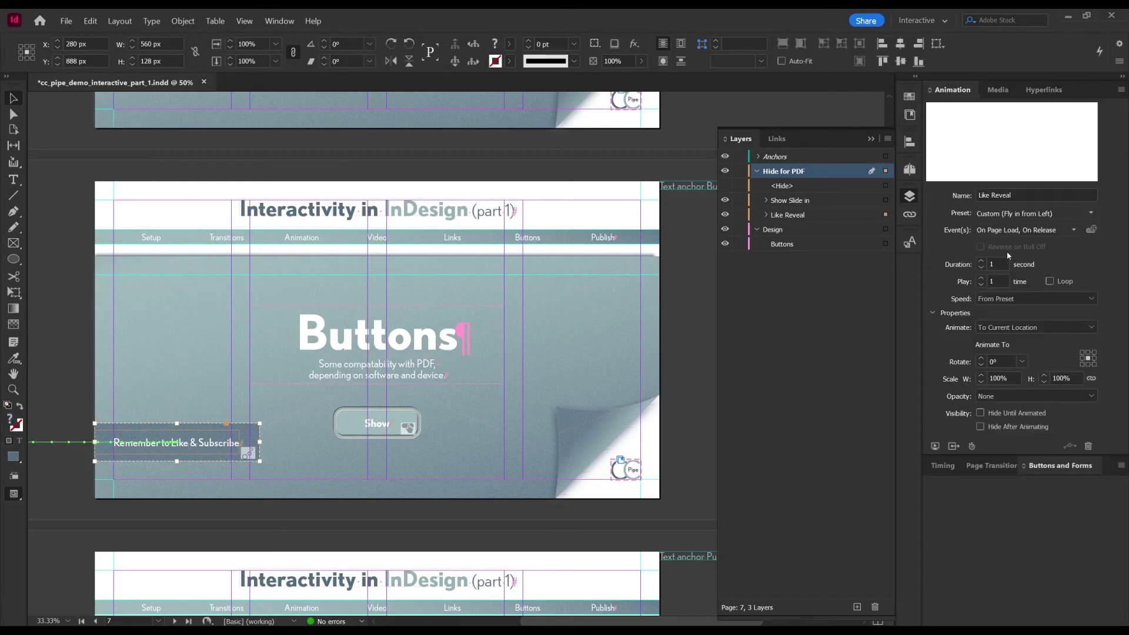
{"action": "left_click", "coordinate": [1074, 230]}
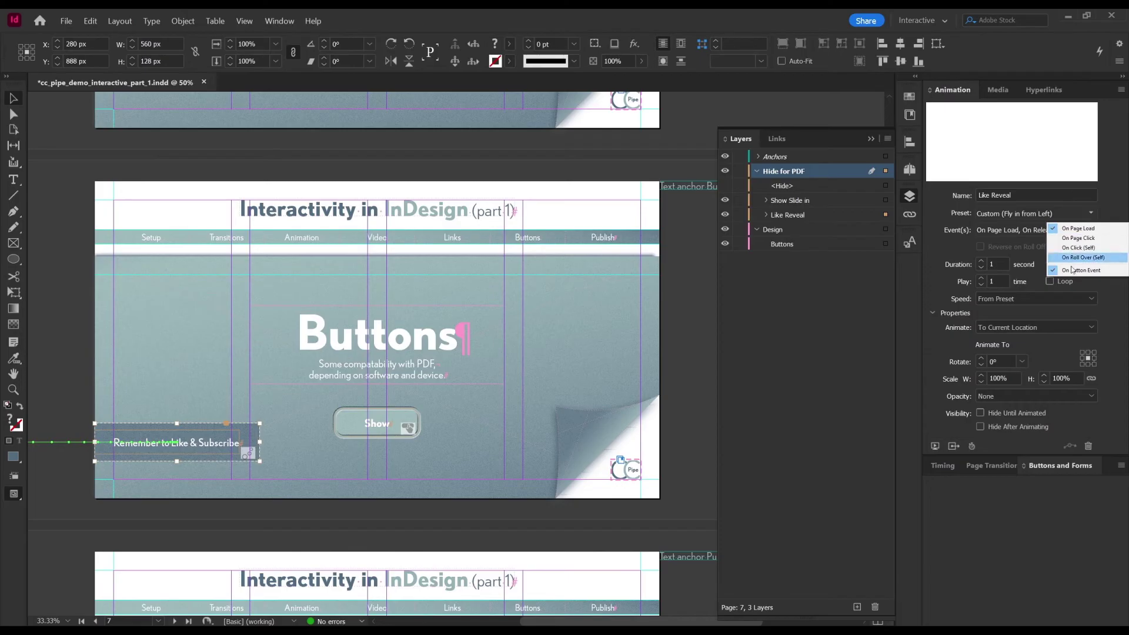
{"action": "left_click", "coordinate": [1073, 230]}
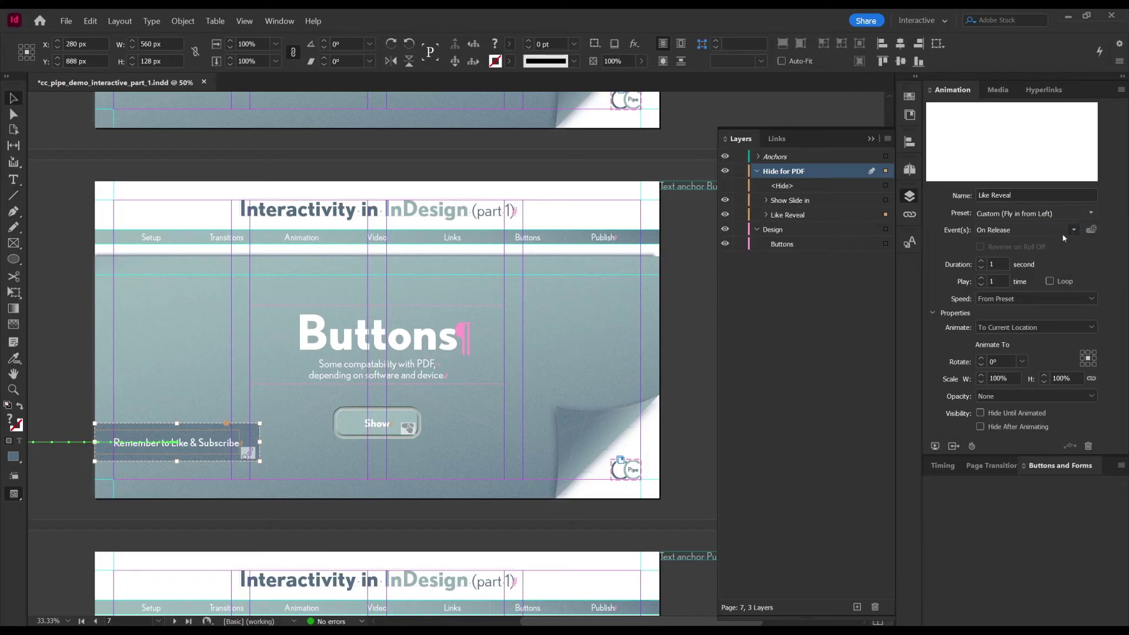
{"action": "left_click", "coordinate": [1074, 232]}
{"action": "left_click", "coordinate": [706, 256]}
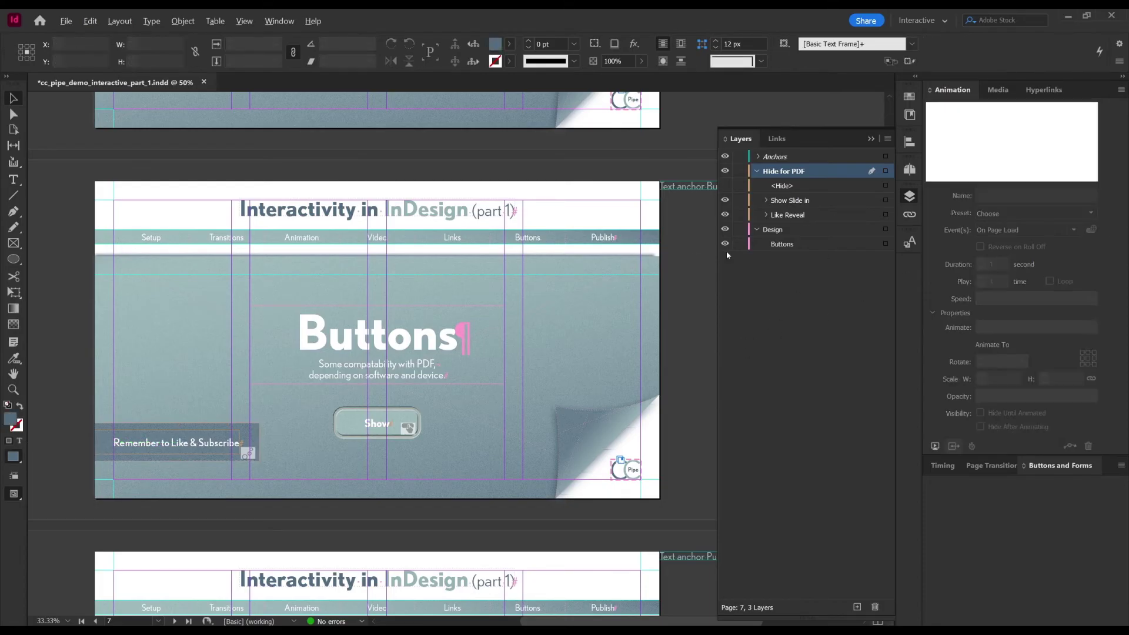
- Preview page 7 in the EPUB Interactivity Preview and test the Show button's slide-in animation
{"action": "key", "text": "ctrl+shift+Return"}
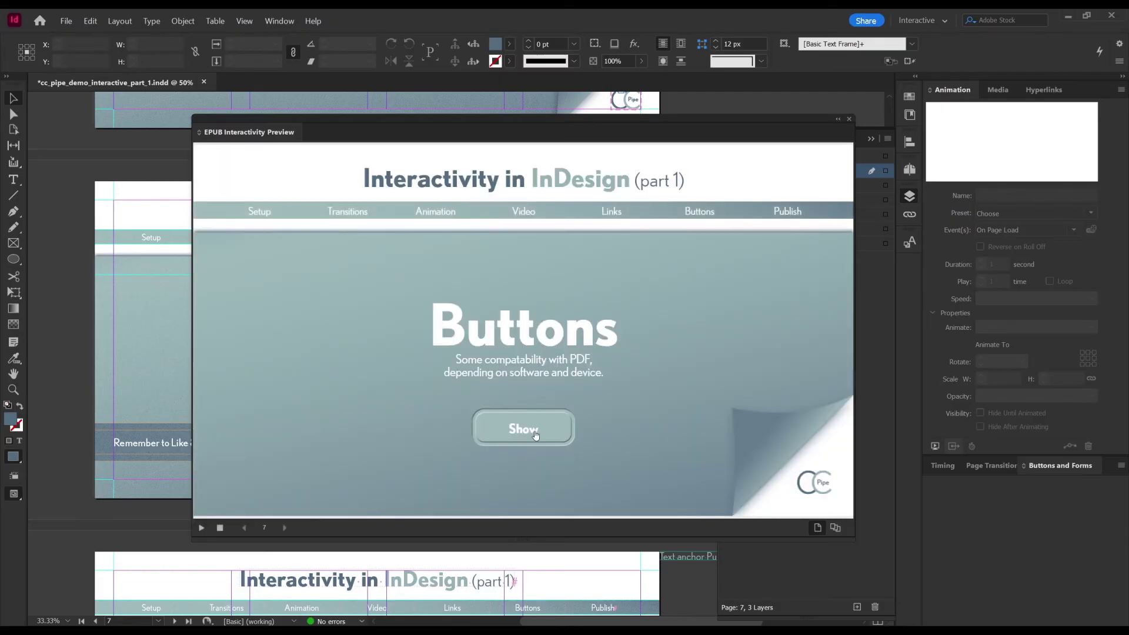
{"action": "left_click", "coordinate": [535, 435]}
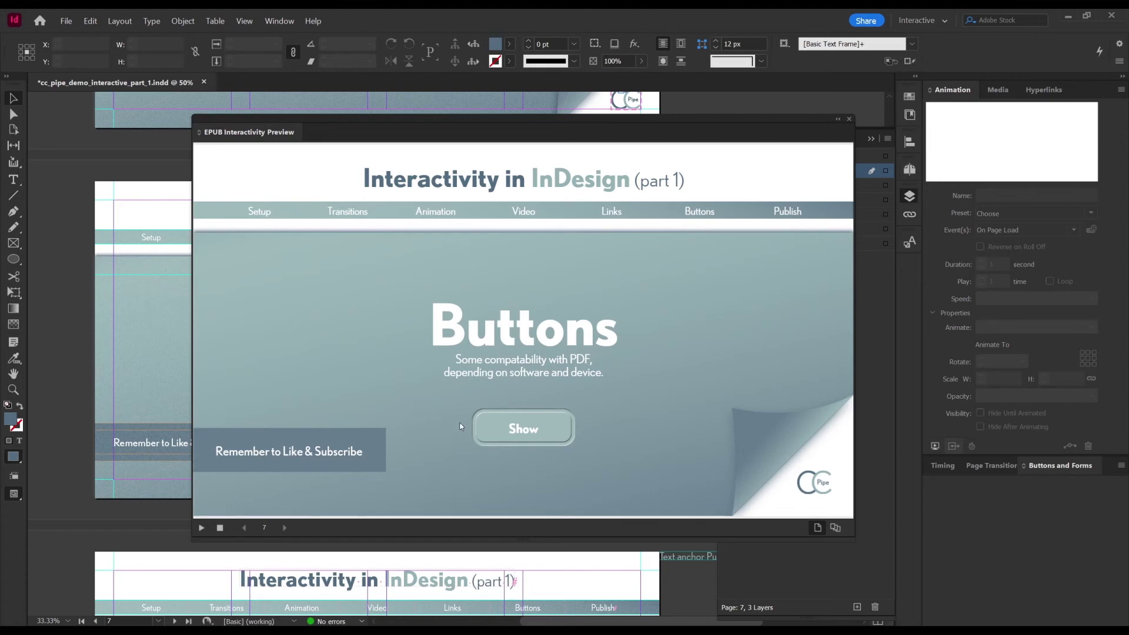
{"action": "left_click", "coordinate": [533, 432]}
{"action": "left_click", "coordinate": [849, 119]}
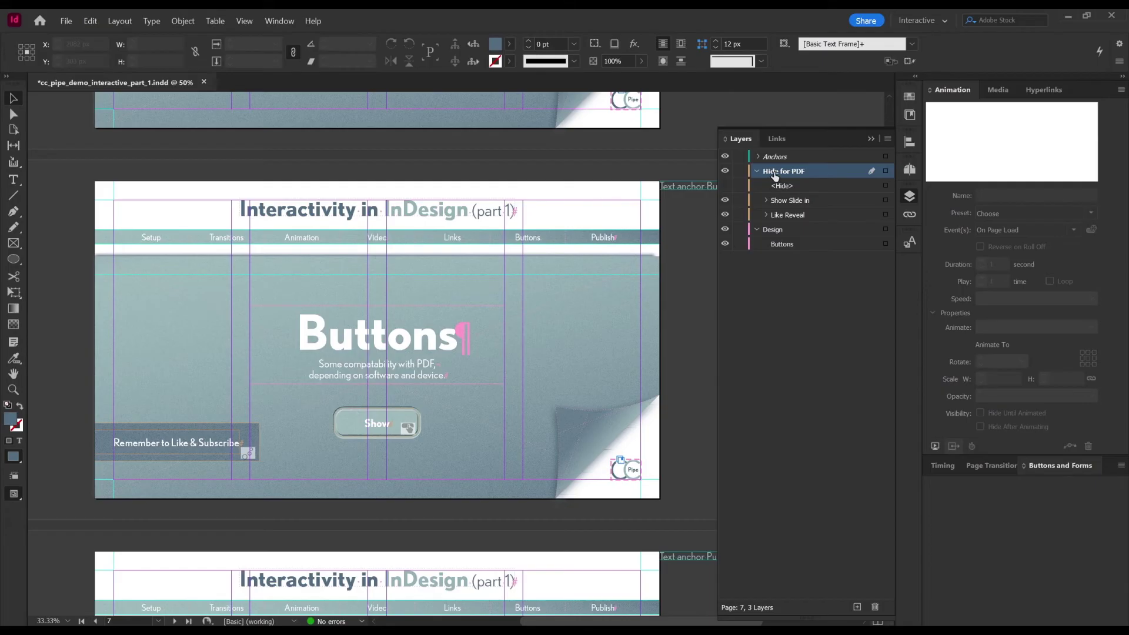
- Make the Hide frame visible again and convert it into a button named "Hide Slide in"
{"action": "left_click", "coordinate": [725, 185]}
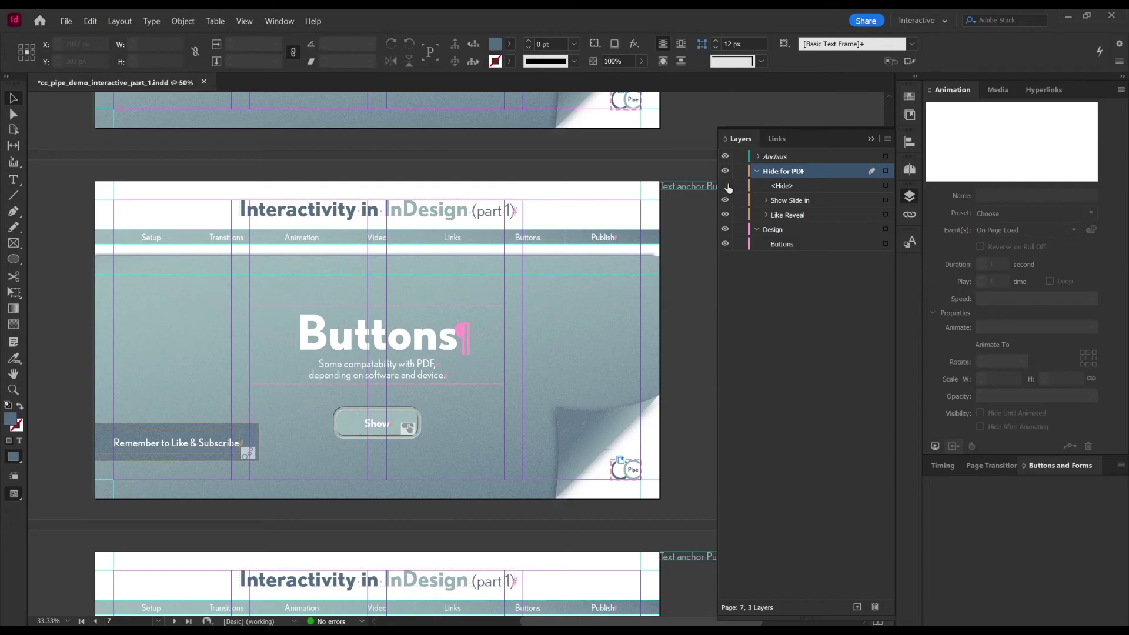
{"action": "left_click", "coordinate": [790, 186]}
{"action": "left_click", "coordinate": [884, 186]}
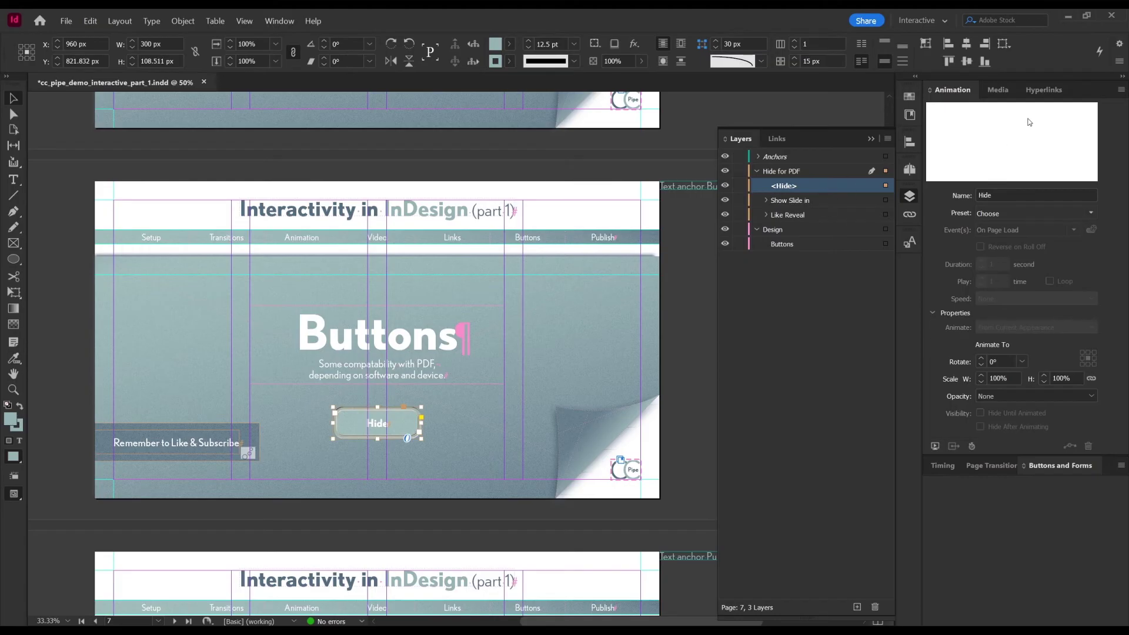
{"action": "left_click", "coordinate": [1038, 472]}
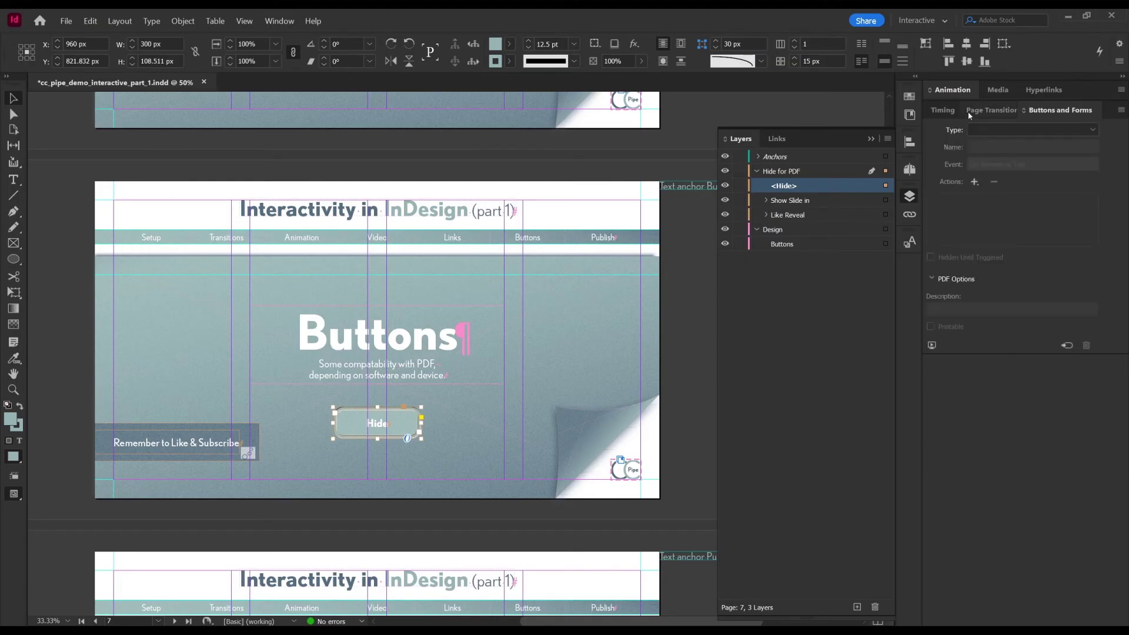
{"action": "left_click", "coordinate": [973, 130]}
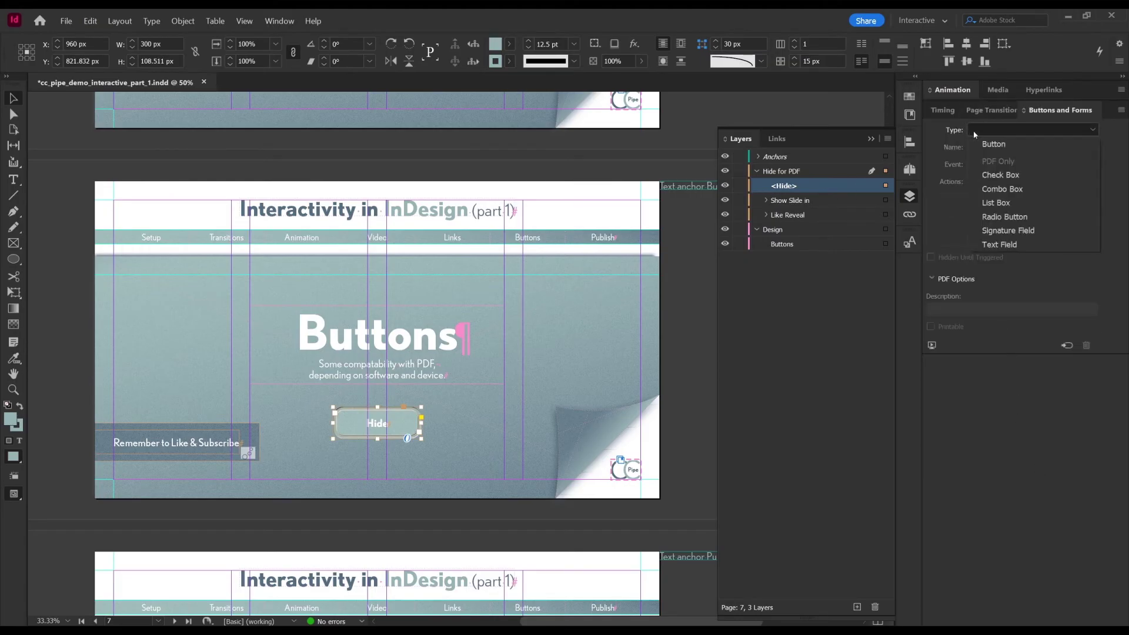
{"action": "left_click", "coordinate": [985, 142]}
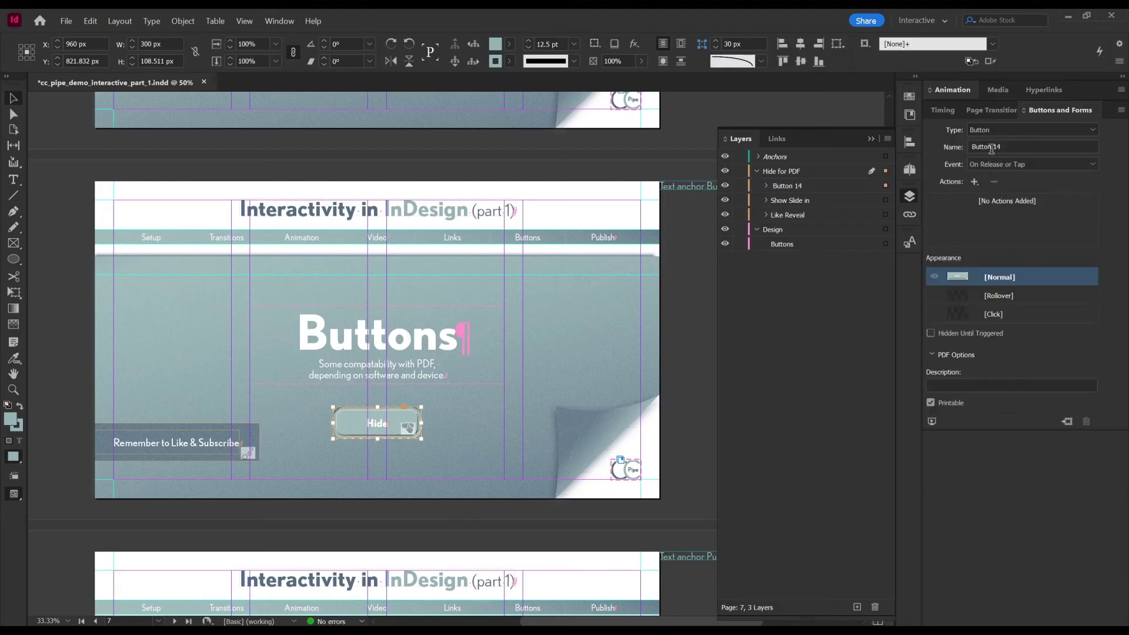
{"action": "triple_click", "coordinate": [1002, 147]}
{"action": "type", "text": "Show Slide In"}
{"action": "key", "text": "shift+Home"}
{"action": "type", "text": "Hide"}
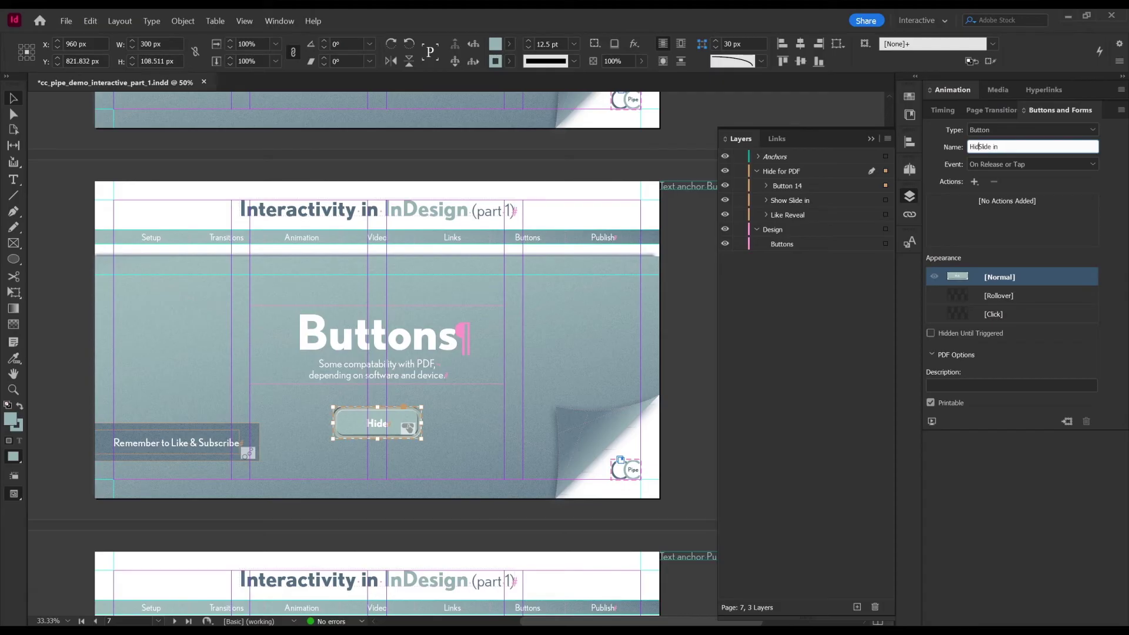
- Add an Animation action to the Hide Slide in button that targets Like Reveal with the Reverse option
{"action": "left_click", "coordinate": [974, 181]}
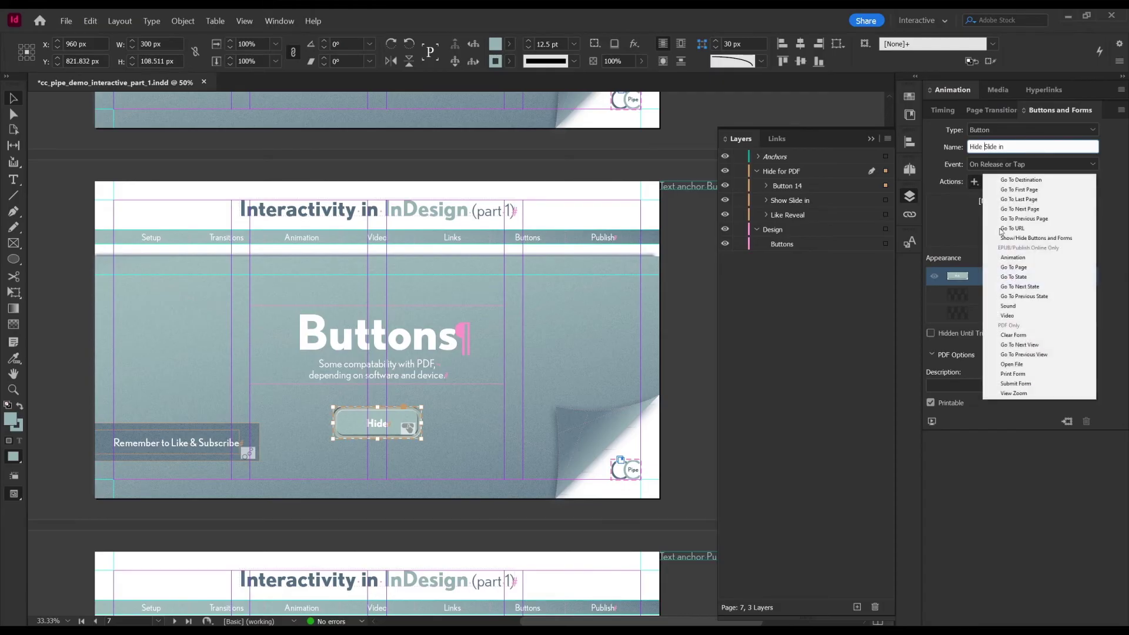
{"action": "left_click", "coordinate": [1011, 249]}
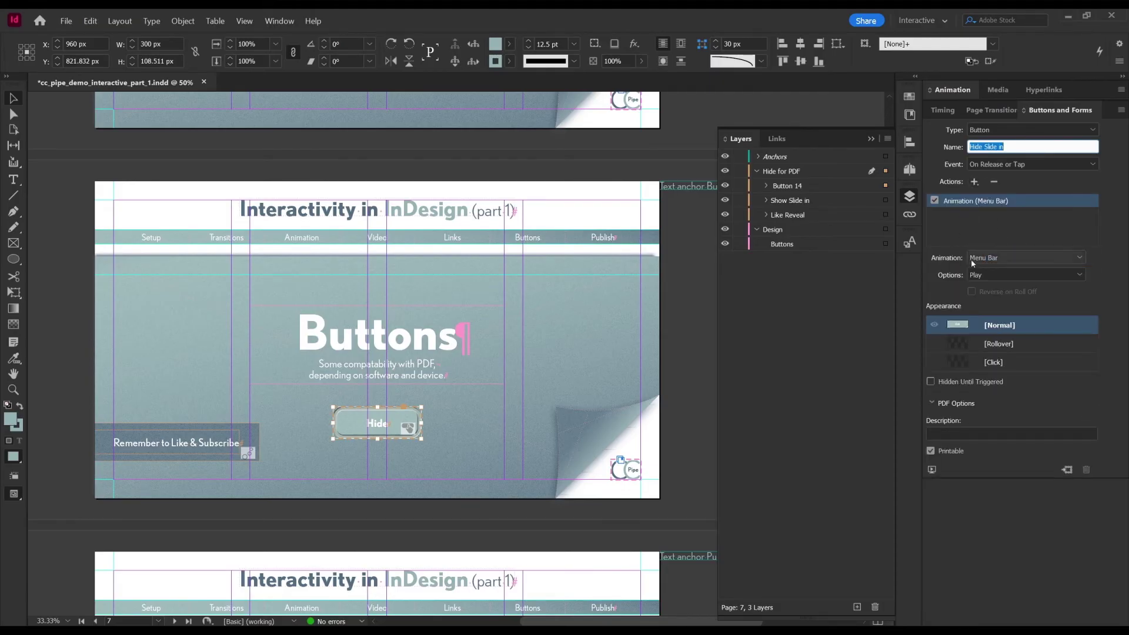
{"action": "left_click", "coordinate": [984, 278]}
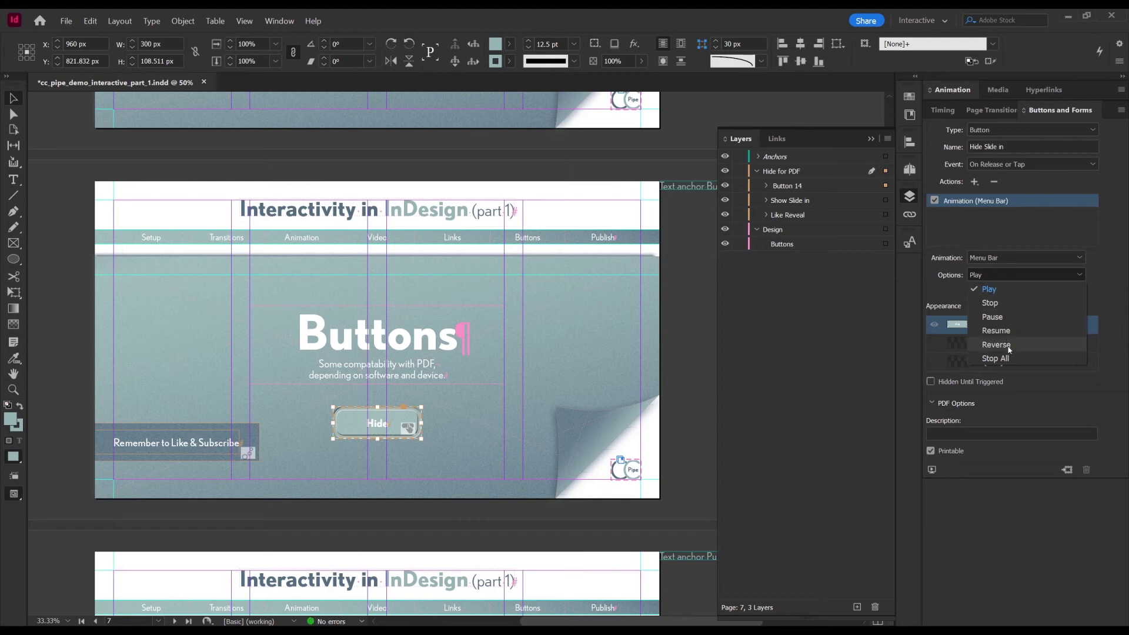
{"action": "left_click", "coordinate": [1009, 347]}
{"action": "left_click", "coordinate": [1011, 257]}
{"action": "left_click", "coordinate": [999, 283]}
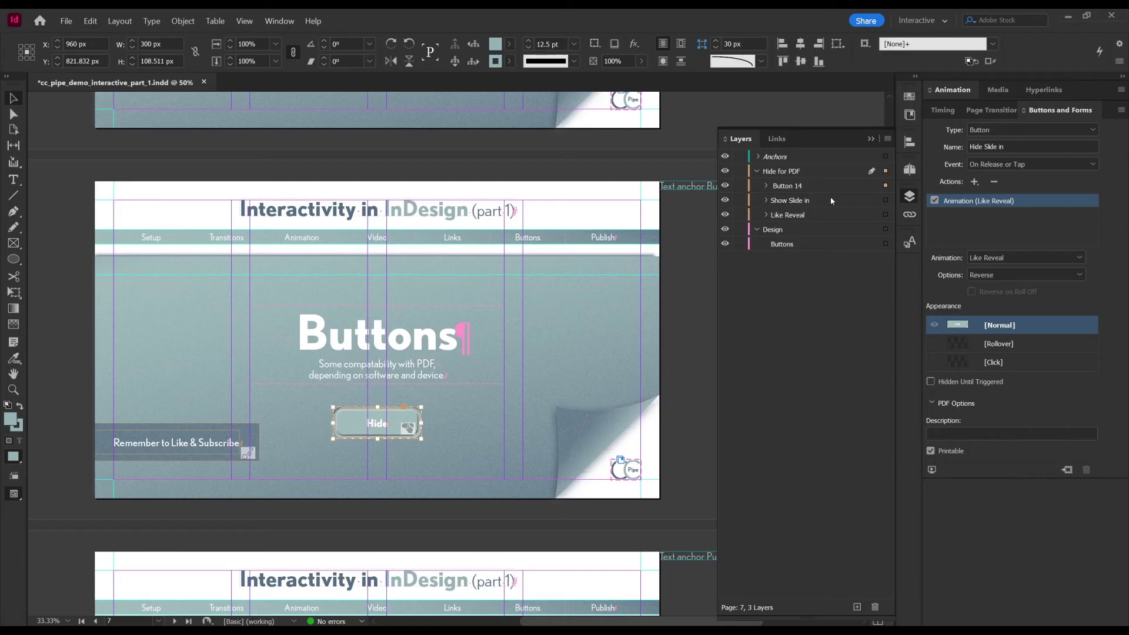
- Add a Show/Hide Buttons and Forms action to the Show Slide in button that hides itself and shows Hide Slide in
{"action": "left_click", "coordinate": [886, 200]}
{"action": "left_click", "coordinate": [835, 200]}
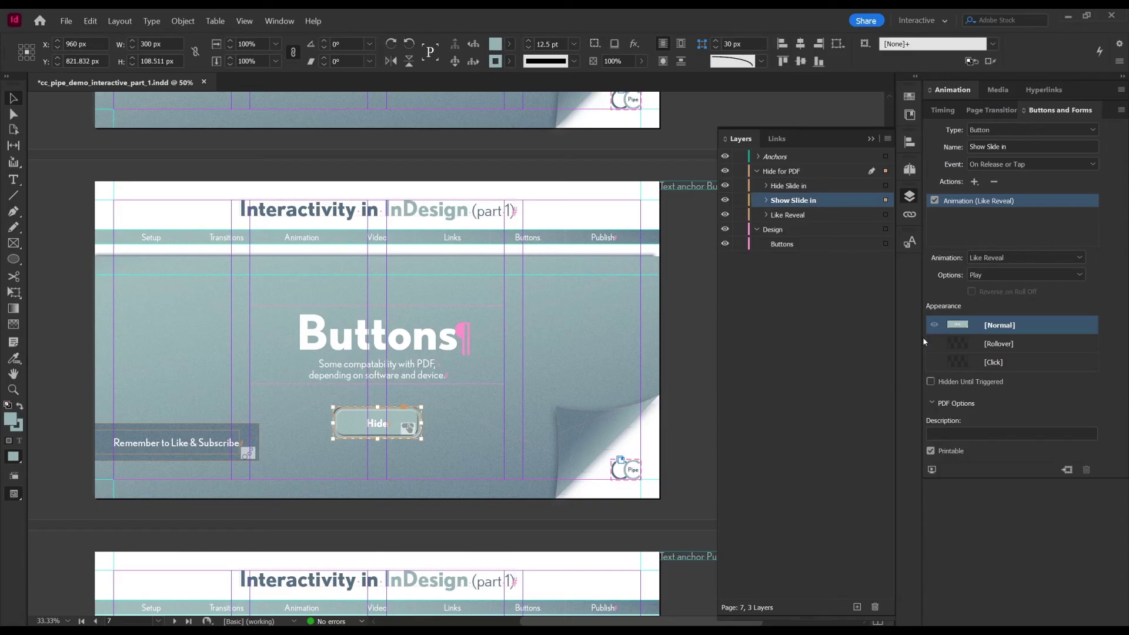
{"action": "left_click", "coordinate": [973, 183]}
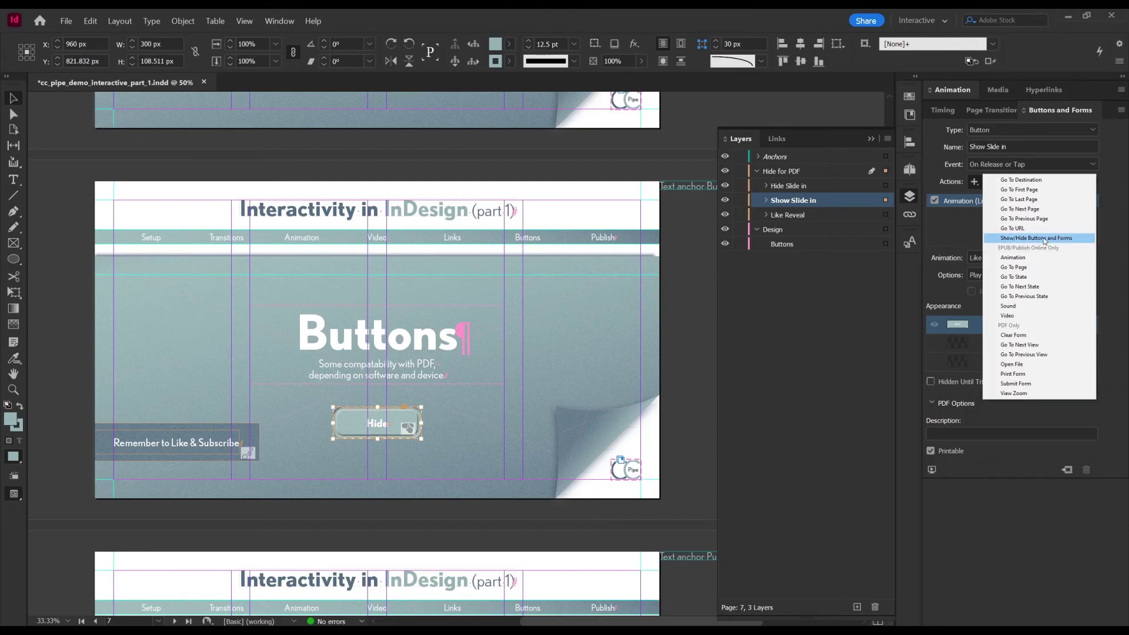
{"action": "left_click", "coordinate": [1044, 238]}
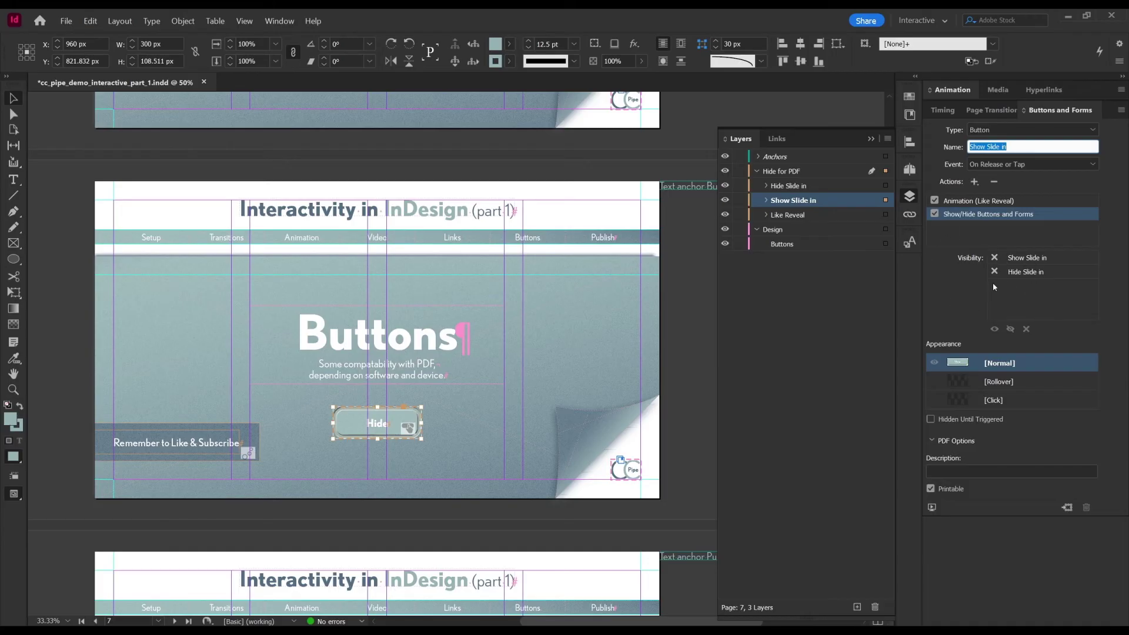
{"action": "left_click", "coordinate": [1023, 262]}
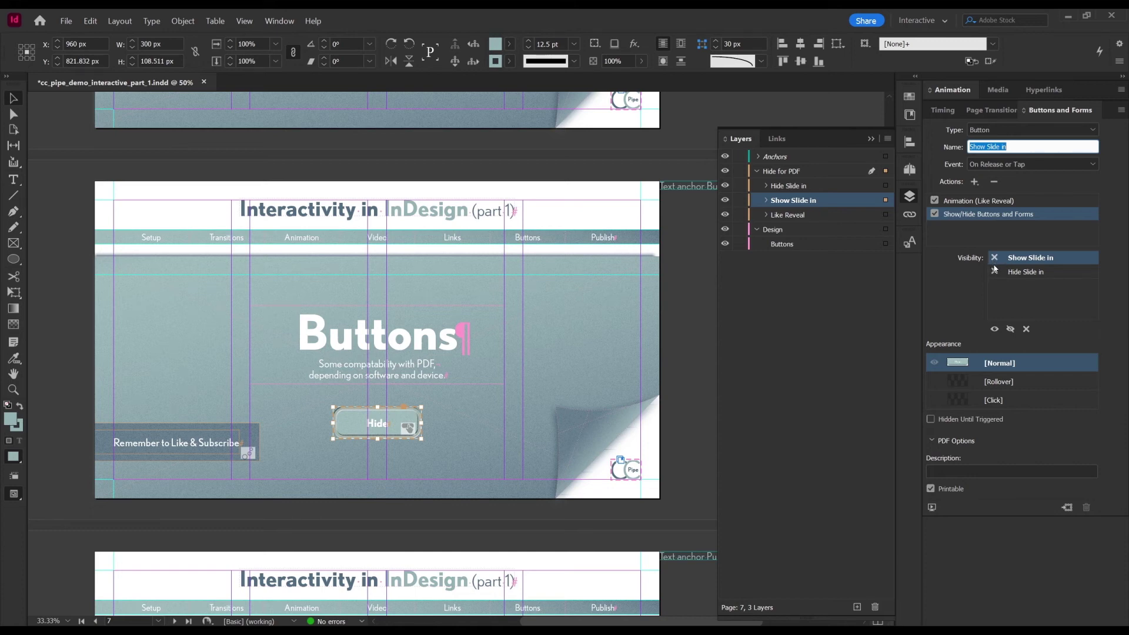
{"action": "left_click", "coordinate": [1033, 272]}
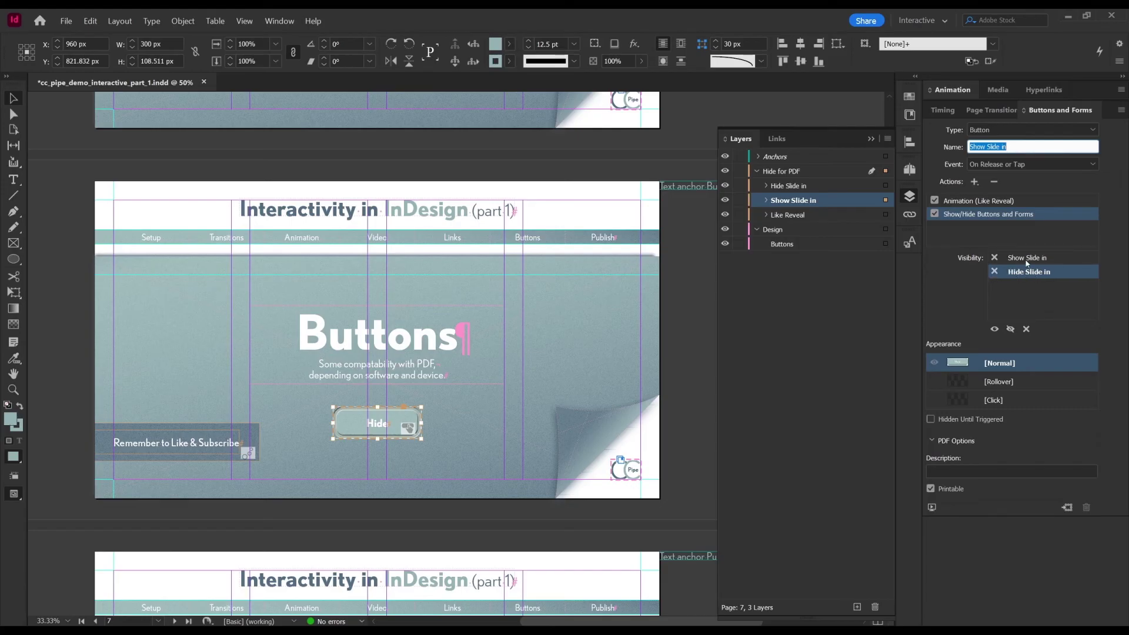
{"action": "left_click", "coordinate": [1026, 259]}
{"action": "left_click", "coordinate": [994, 257]}
{"action": "left_click", "coordinate": [994, 273]}
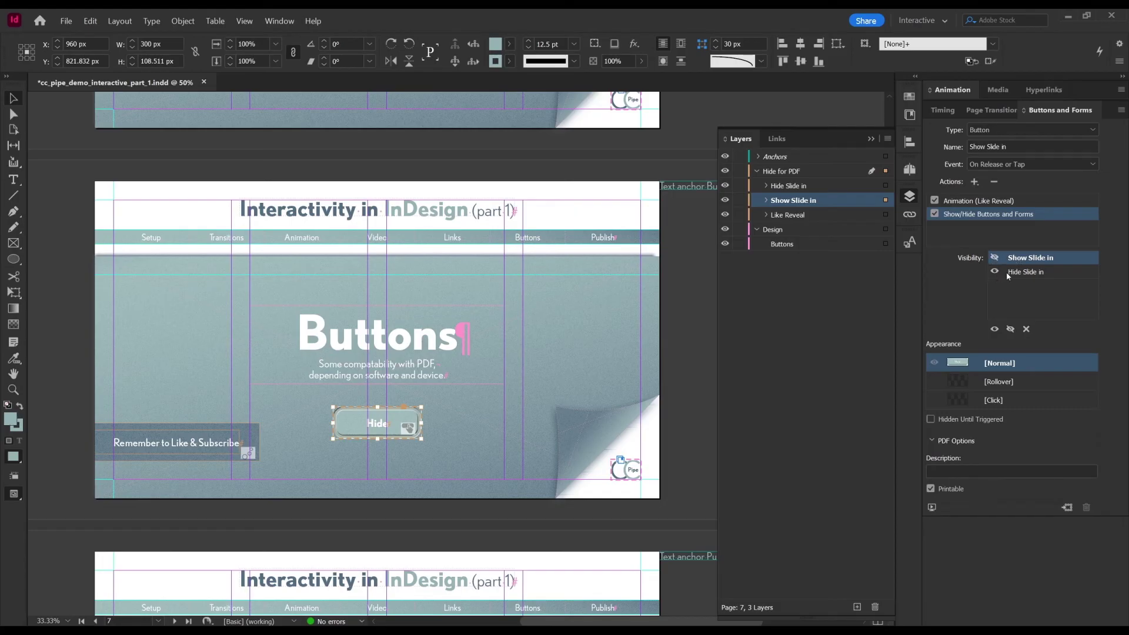
{"action": "left_click", "coordinate": [994, 274]}
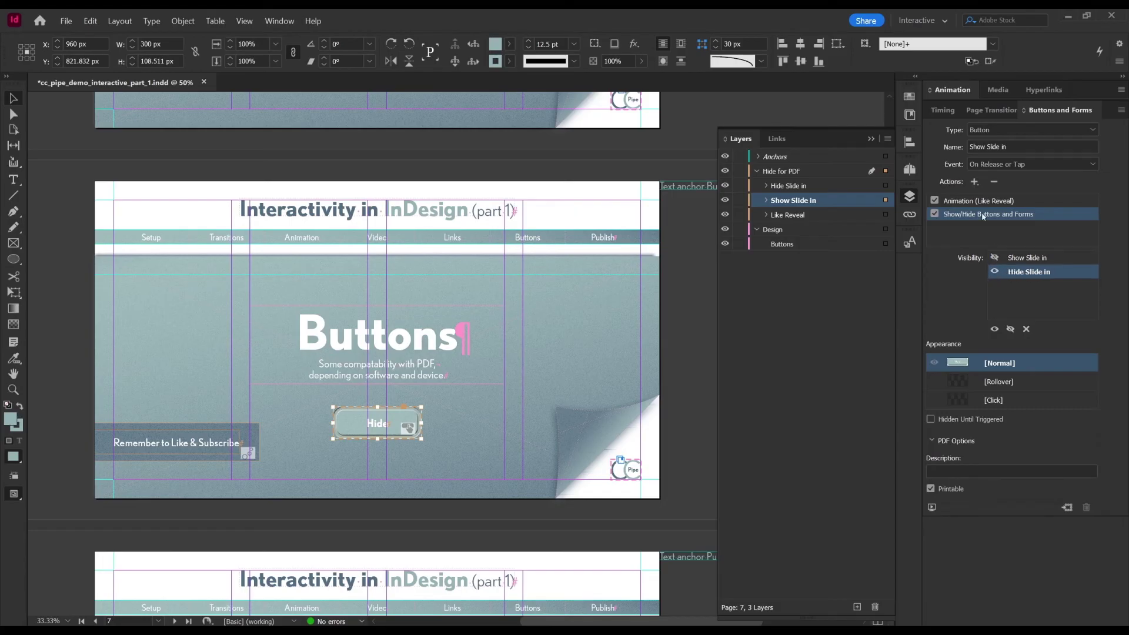
- Add a Show/Hide Buttons and Forms action to the Hide Slide in button that shows Show Slide in and hides itself
{"action": "left_click", "coordinate": [885, 186]}
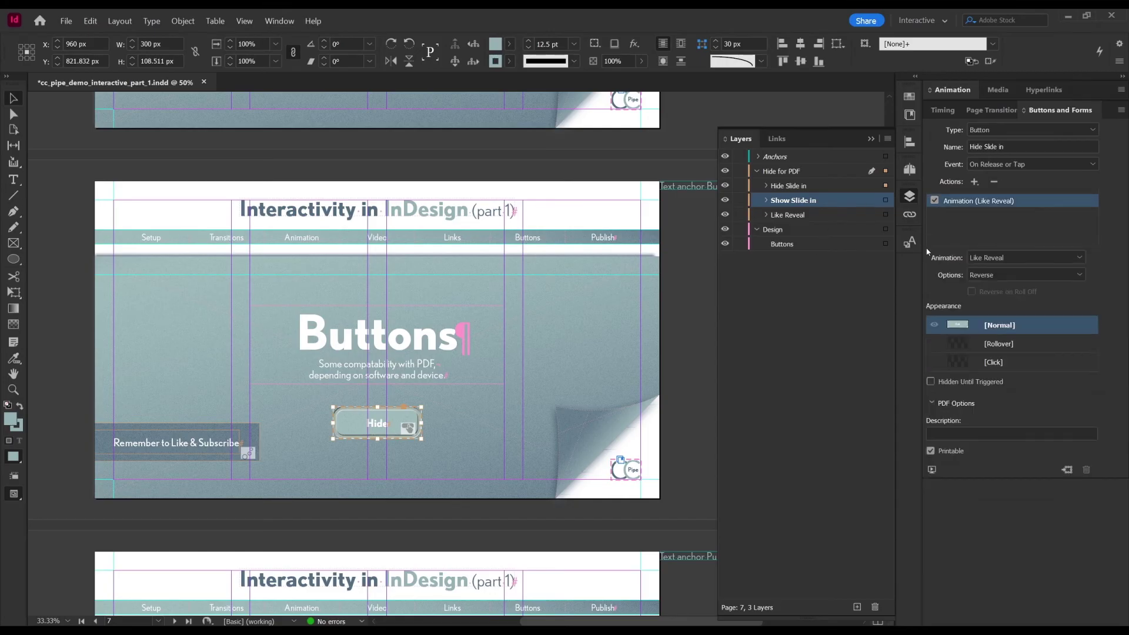
{"action": "left_click", "coordinate": [975, 181]}
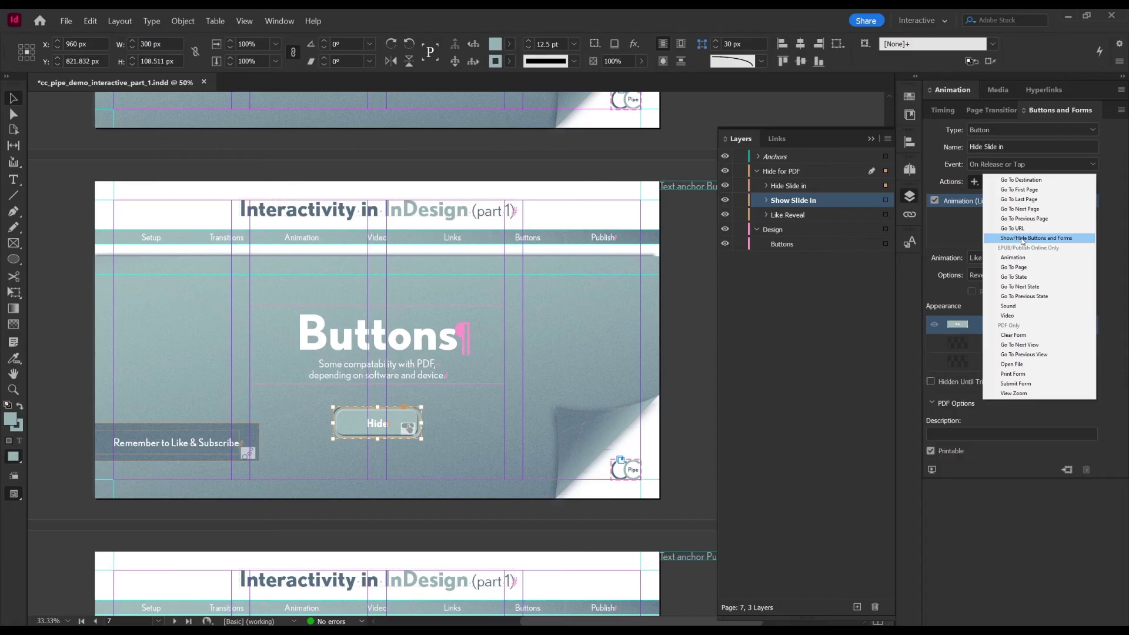
{"action": "left_click", "coordinate": [1021, 238]}
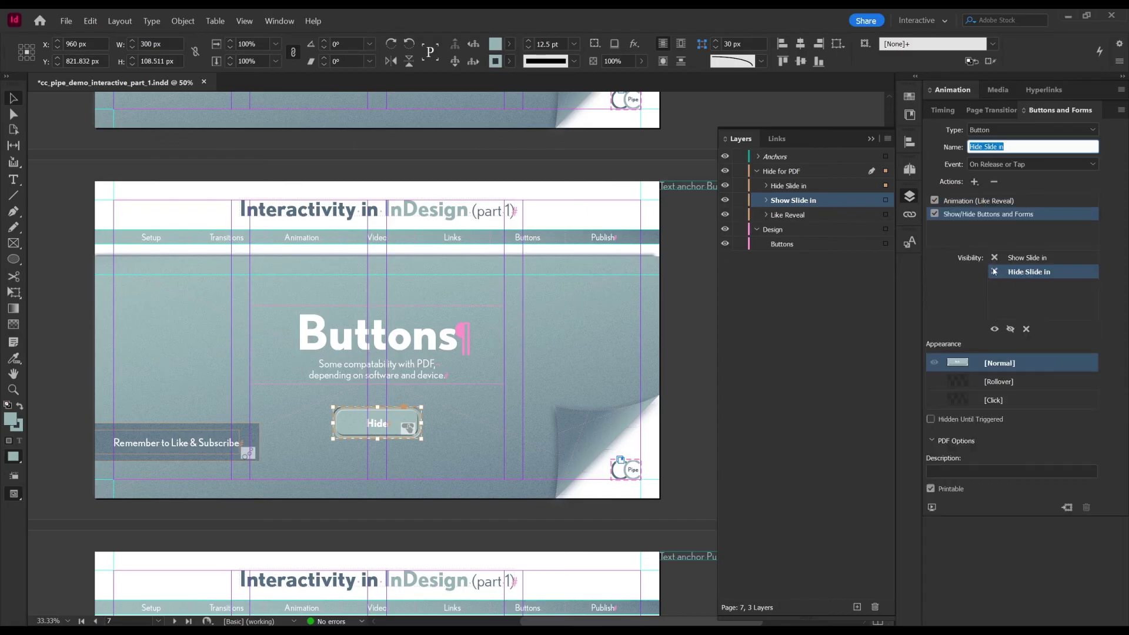
{"action": "left_click", "coordinate": [994, 258]}
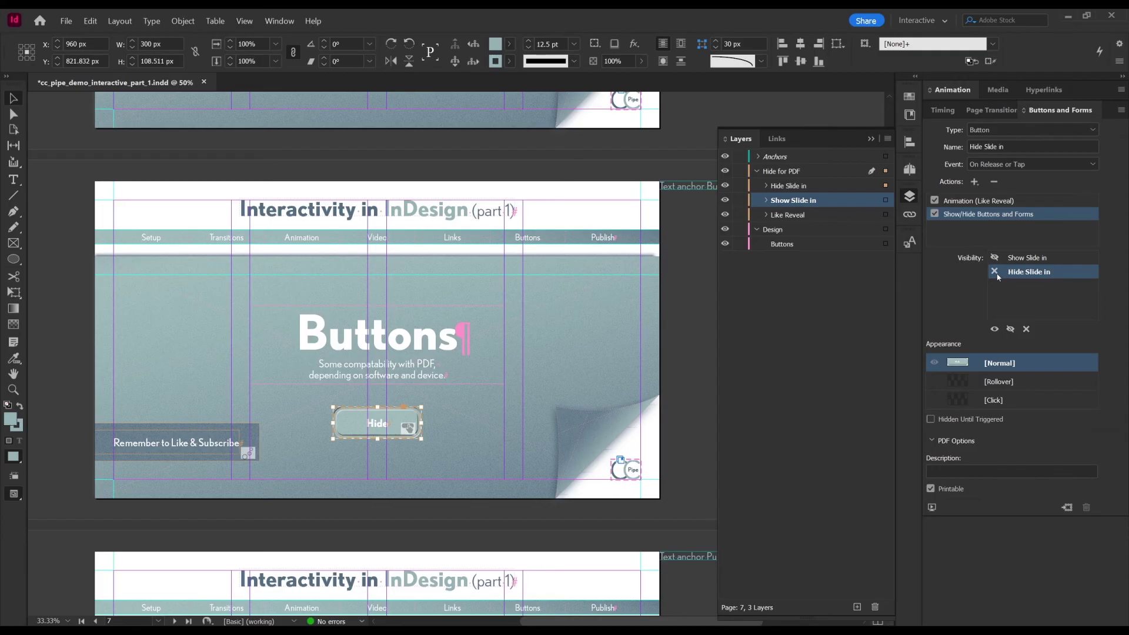
{"action": "left_click", "coordinate": [995, 271]}
{"action": "left_click", "coordinate": [993, 259]}
- Set the Hide Slide in button as Hidden Until Triggered and deselect it
{"action": "left_click", "coordinate": [941, 420]}
{"action": "left_click", "coordinate": [910, 187]}
{"action": "left_click", "coordinate": [689, 231]}
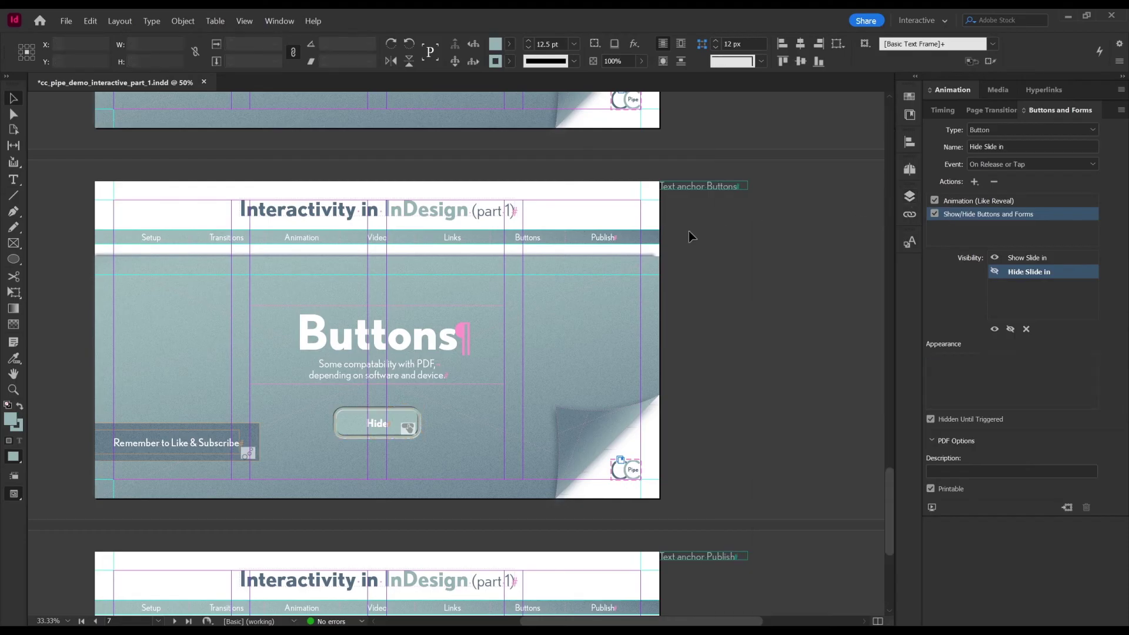
- Preview page 7 in the EPUB Interactivity Preview, test the Show and Hide buttons, and close the preview
{"action": "key", "text": "ctrl+shift+Return"}
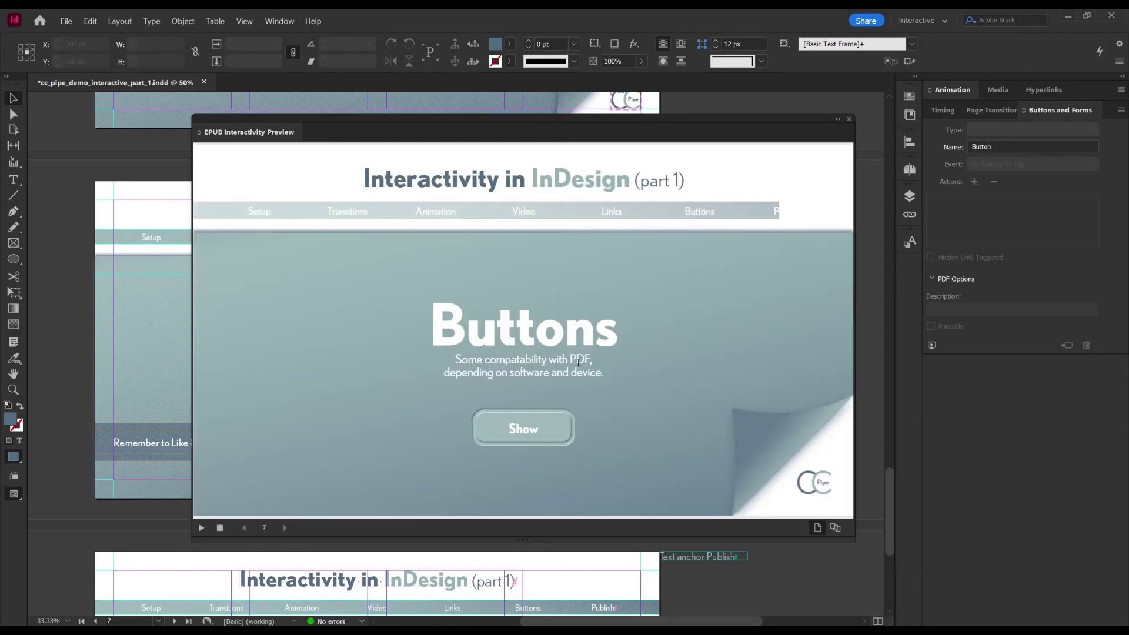
{"action": "left_click", "coordinate": [525, 427]}
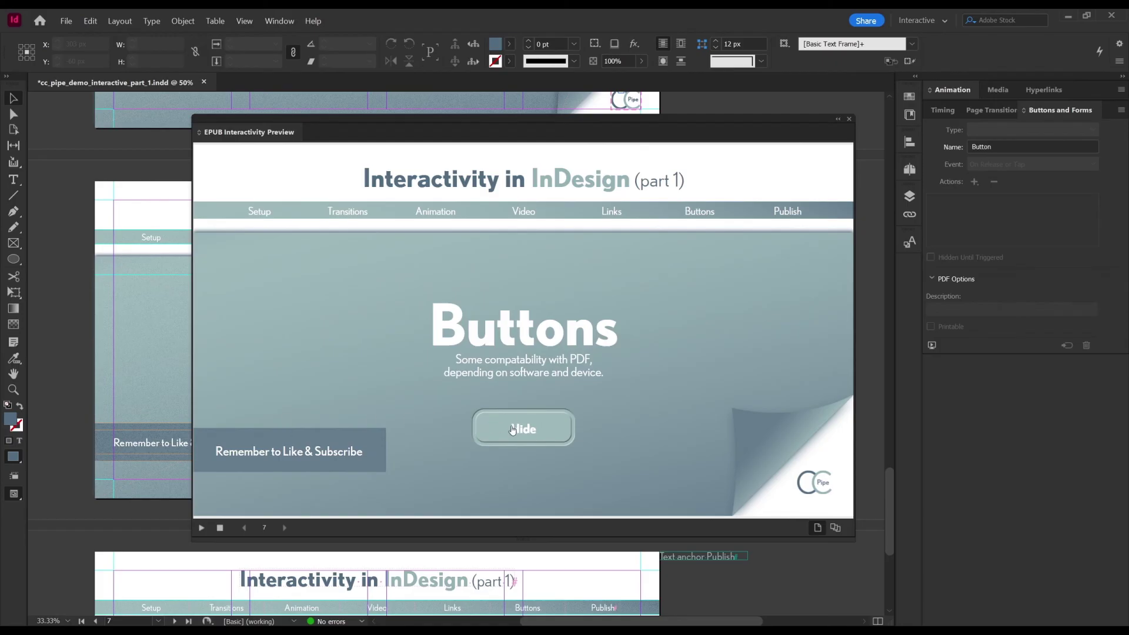
{"action": "left_click", "coordinate": [547, 428]}
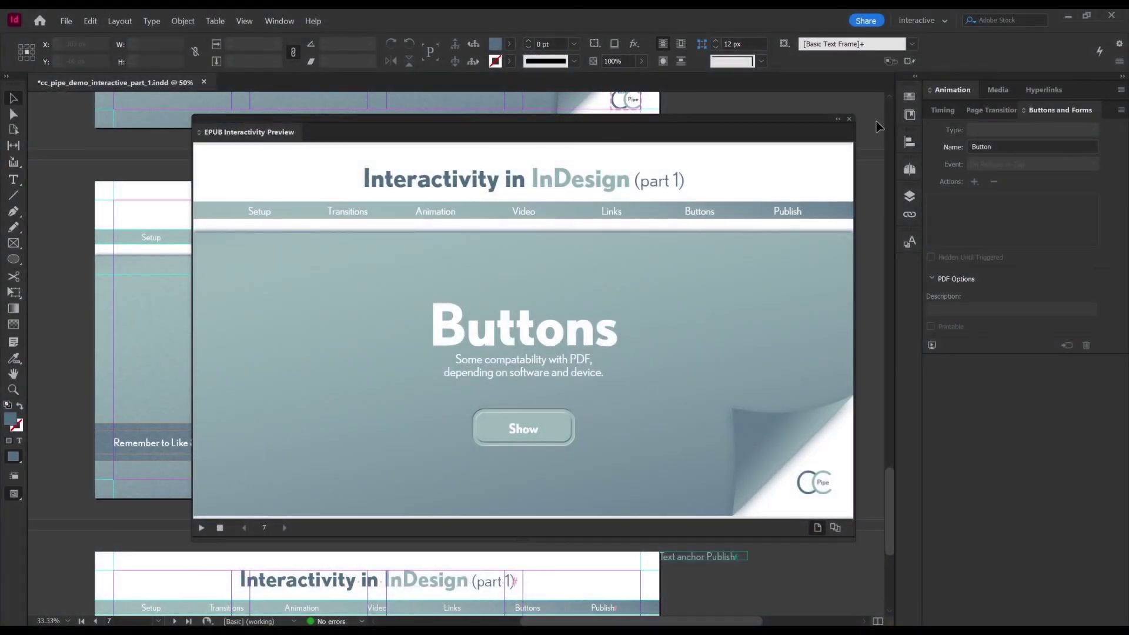
{"action": "left_click", "coordinate": [849, 119]}
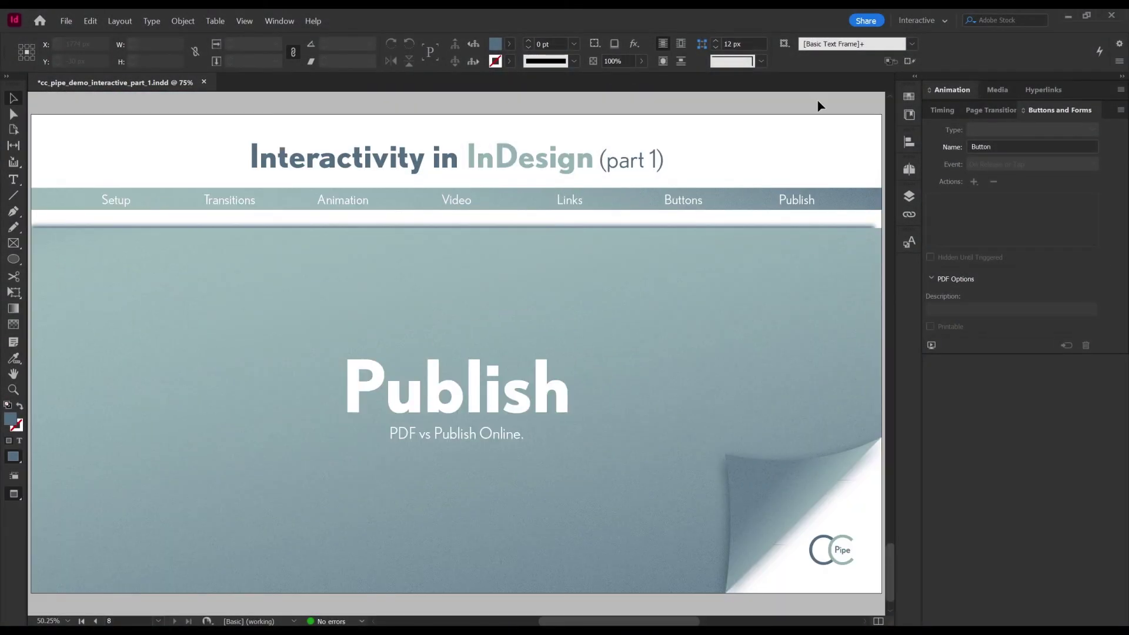
- Switch the visibility of the Hide for PDF layer off and back on
{"action": "left_click", "coordinate": [909, 196]}
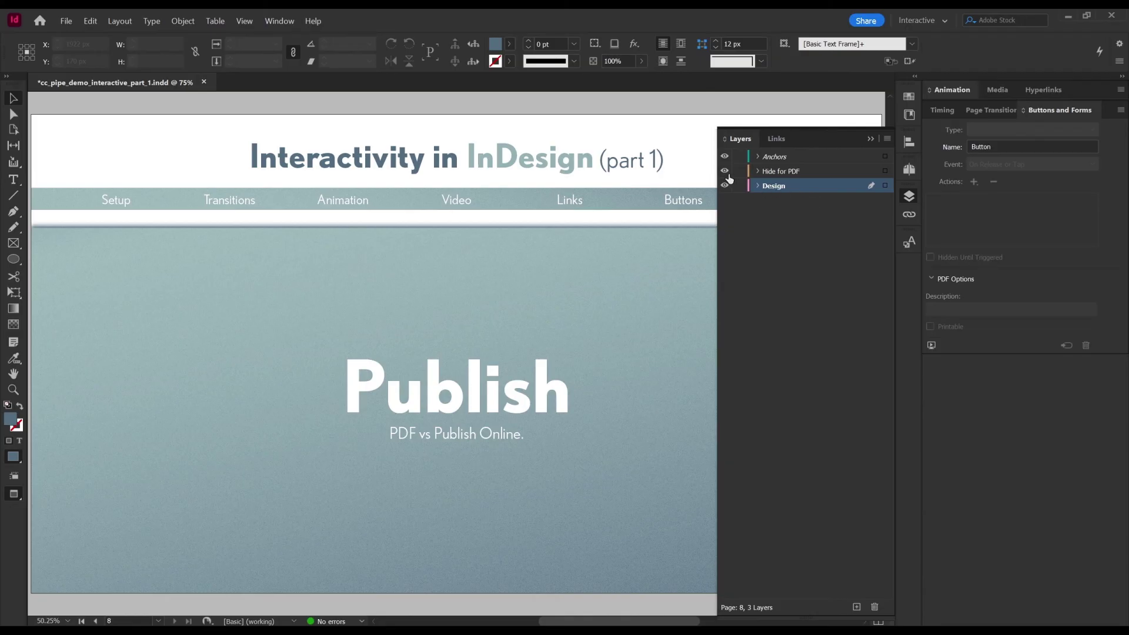
{"action": "left_click", "coordinate": [789, 172]}
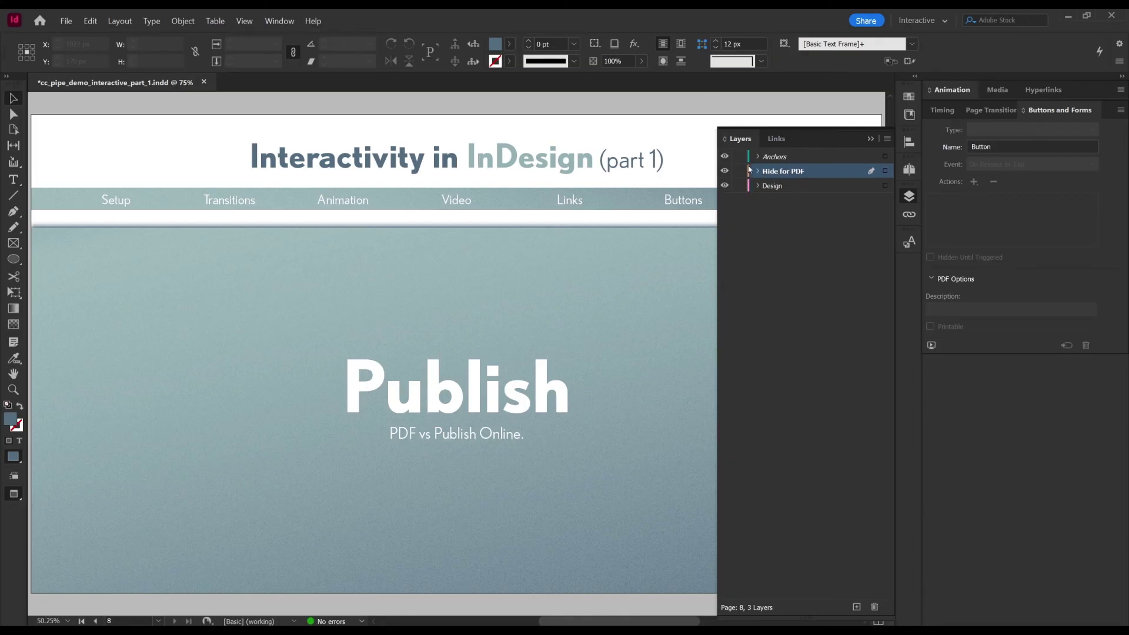
{"action": "left_click", "coordinate": [724, 171]}
{"action": "left_click", "coordinate": [725, 171]}
{"action": "left_click", "coordinate": [915, 196]}
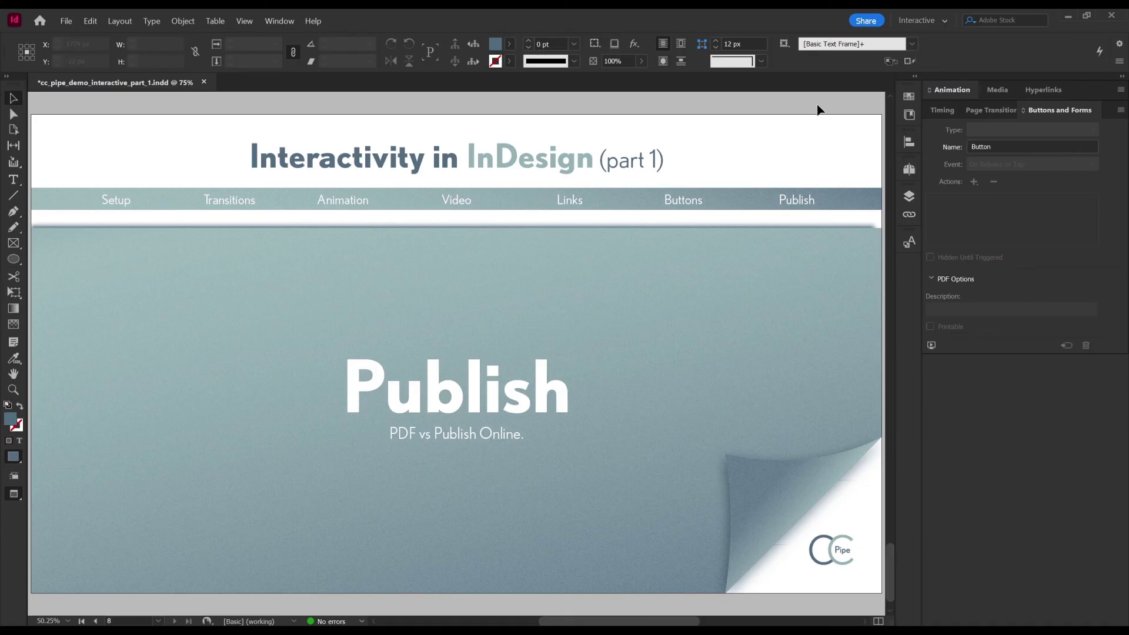
- Review the General and Advanced options for publishing the document online, and cancel without publishing
{"action": "left_click", "coordinate": [863, 21]}
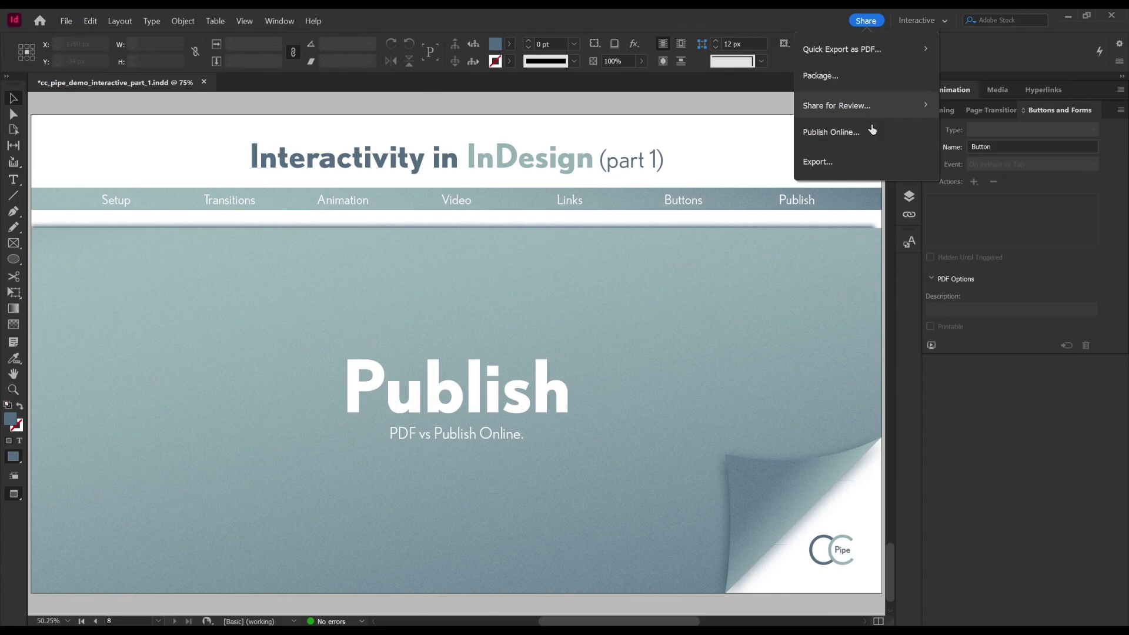
{"action": "left_click", "coordinate": [841, 135]}
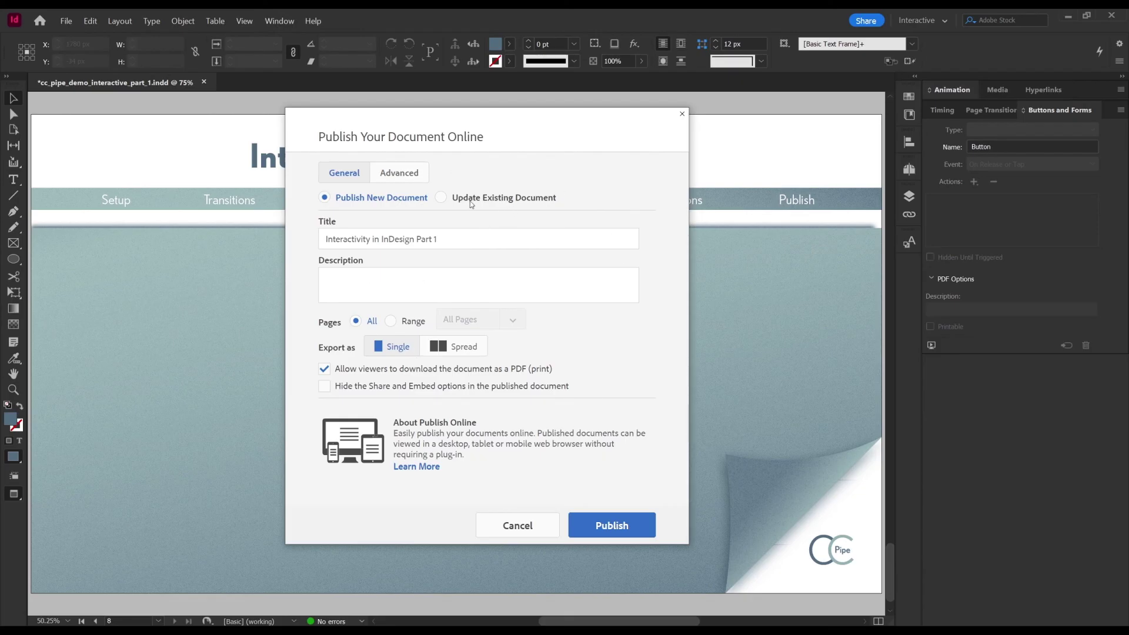
{"action": "left_click", "coordinate": [368, 274]}
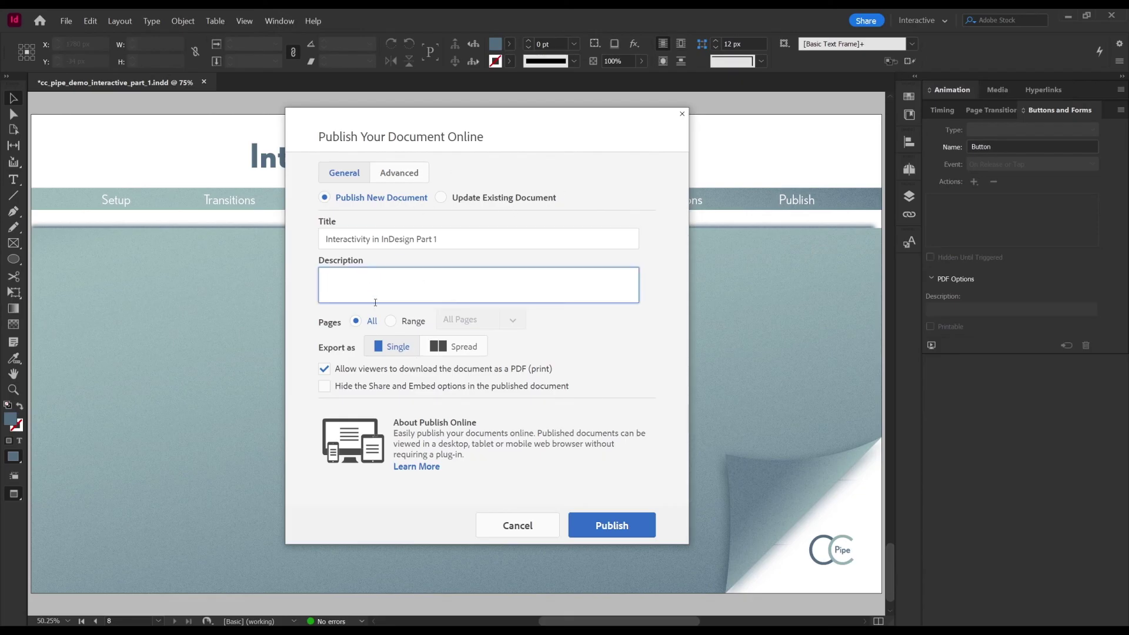
{"action": "left_click", "coordinate": [451, 197]}
{"action": "left_click", "coordinate": [394, 199]}
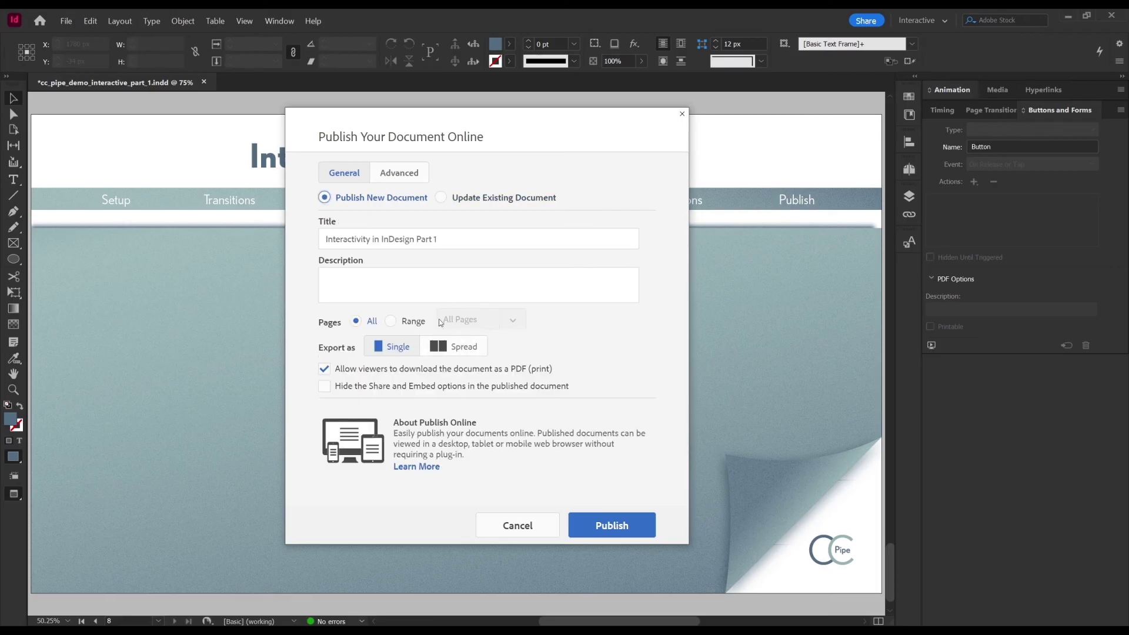
{"action": "left_click", "coordinate": [463, 346]}
{"action": "left_click", "coordinate": [394, 347]}
{"action": "left_click", "coordinate": [401, 172]}
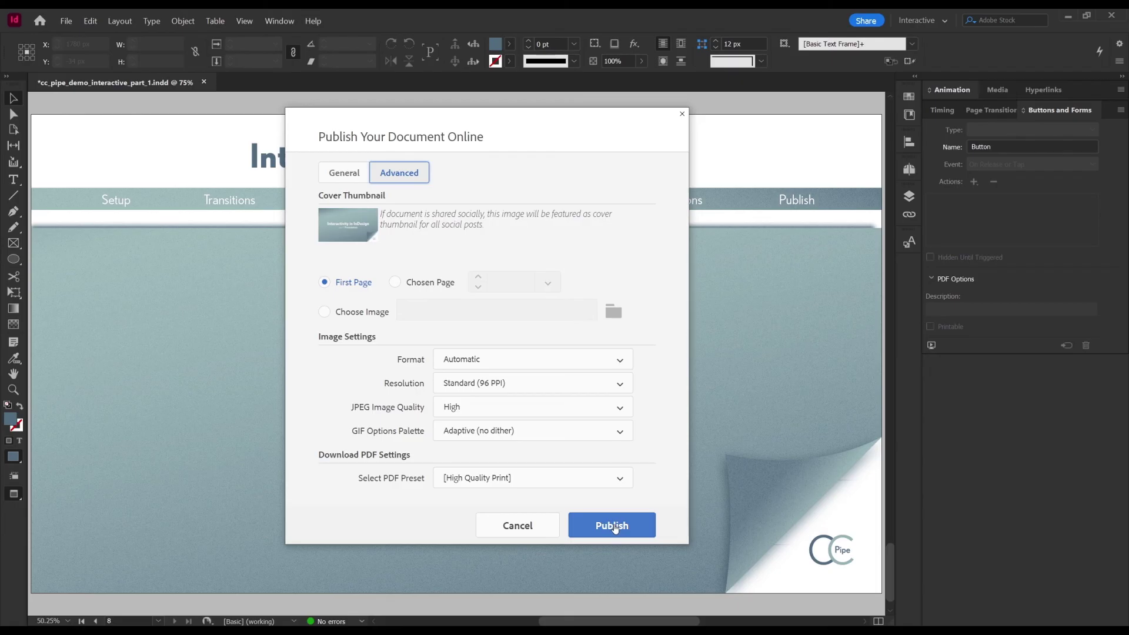
{"action": "left_click", "coordinate": [515, 527]}
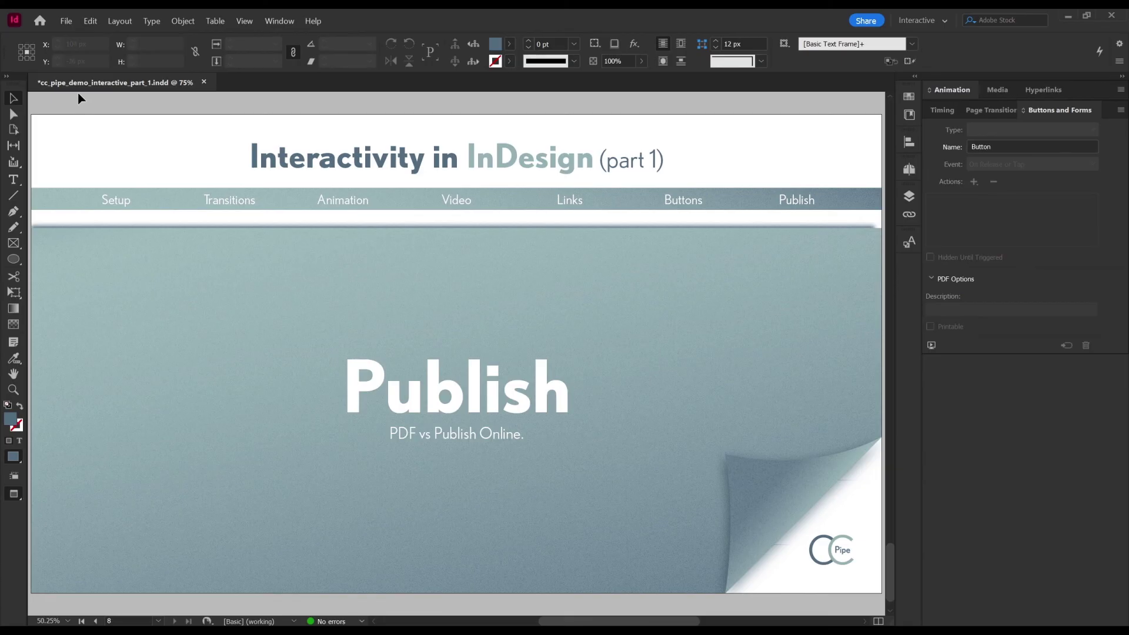
- Open the Publish Online Dashboard in the web browser
{"action": "left_click", "coordinate": [66, 22]}
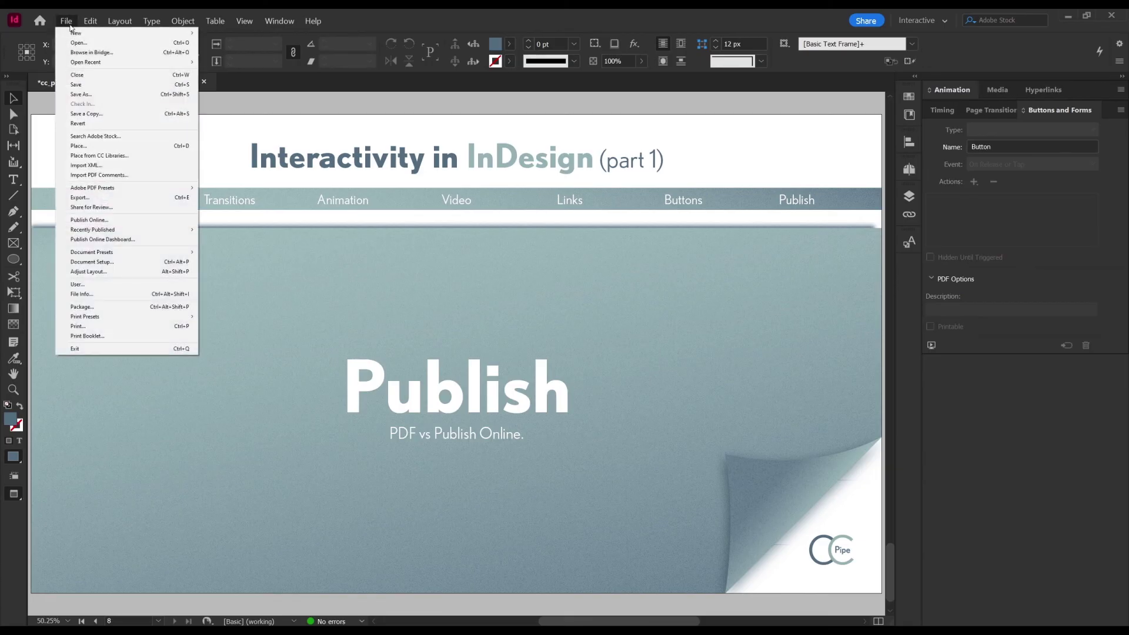
{"action": "left_click", "coordinate": [100, 239]}
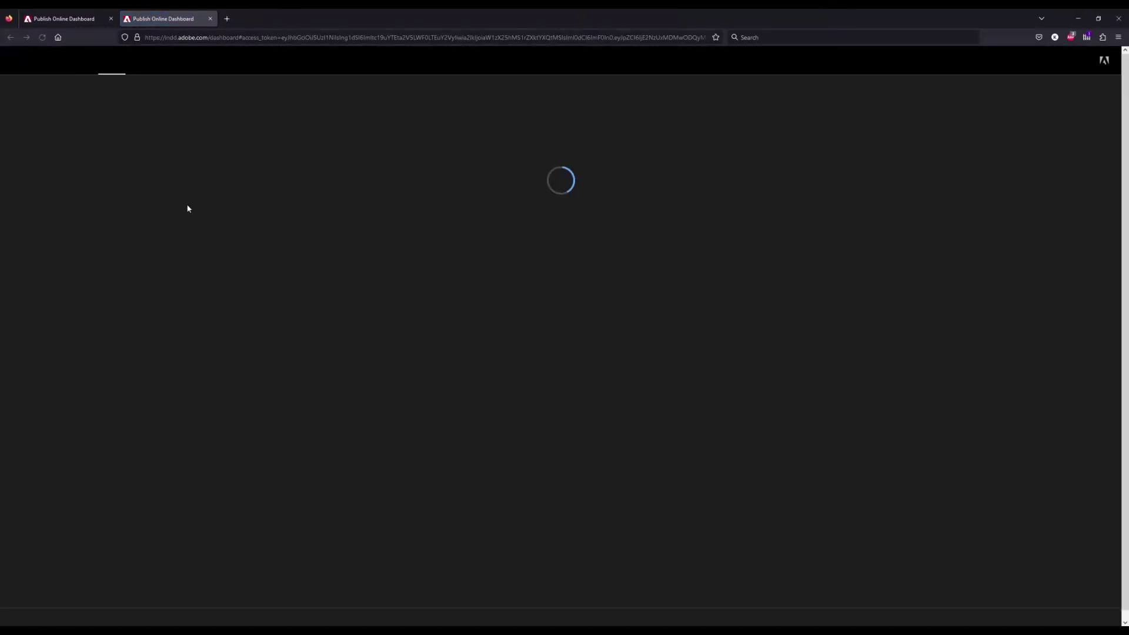